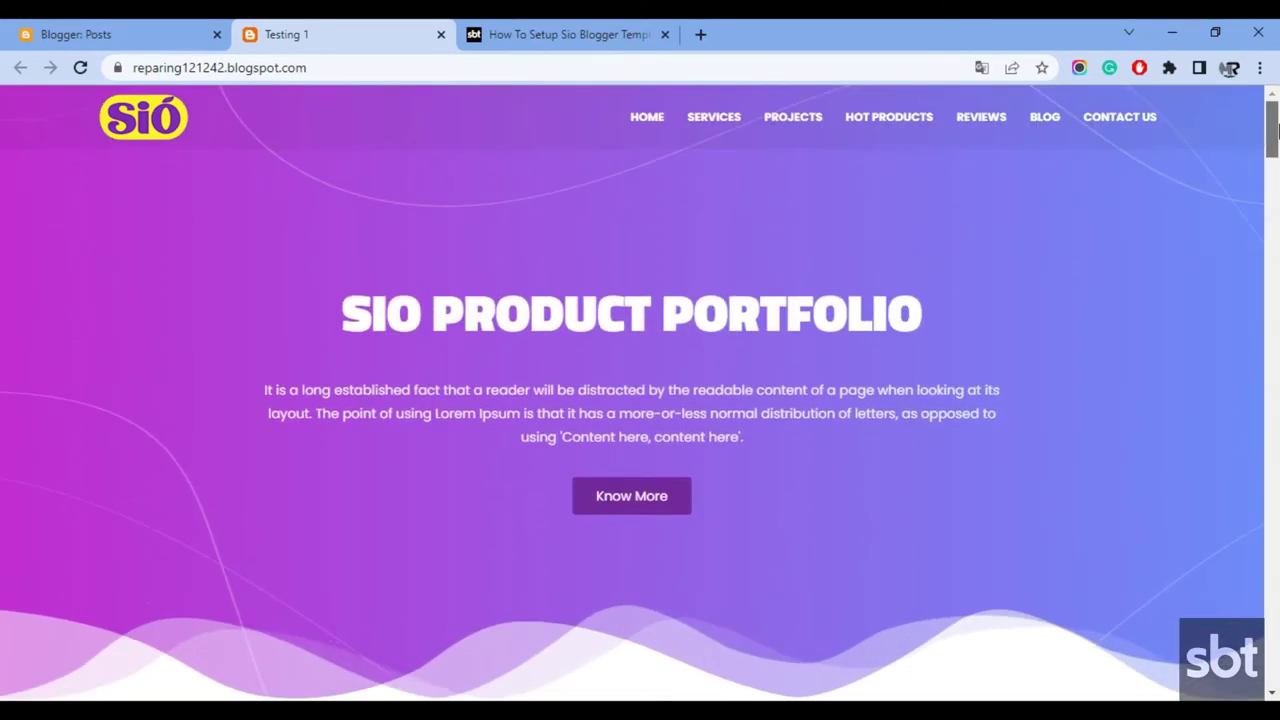
Step: Read the Sio template setup guide's Scrolling Menu section, including the notes about editing menu URLs
left_click(596, 34)
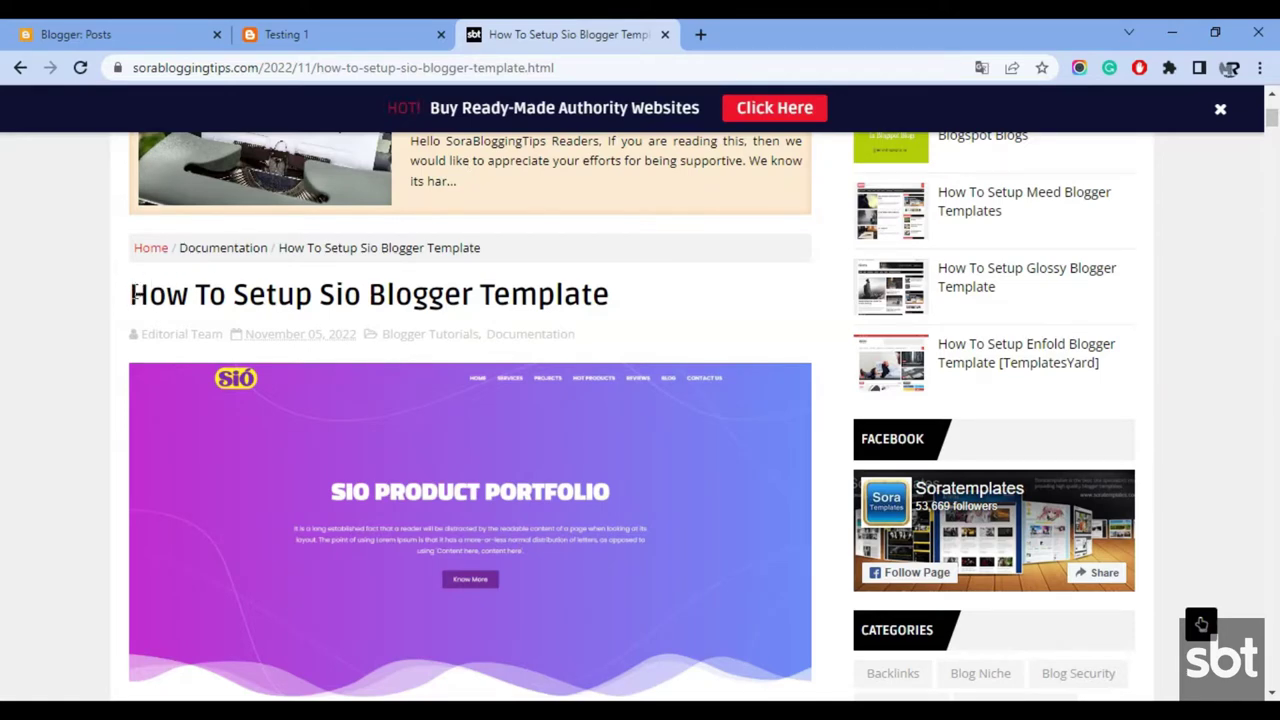
left_click_drag(133, 293, 507, 290)
left_click(645, 289)
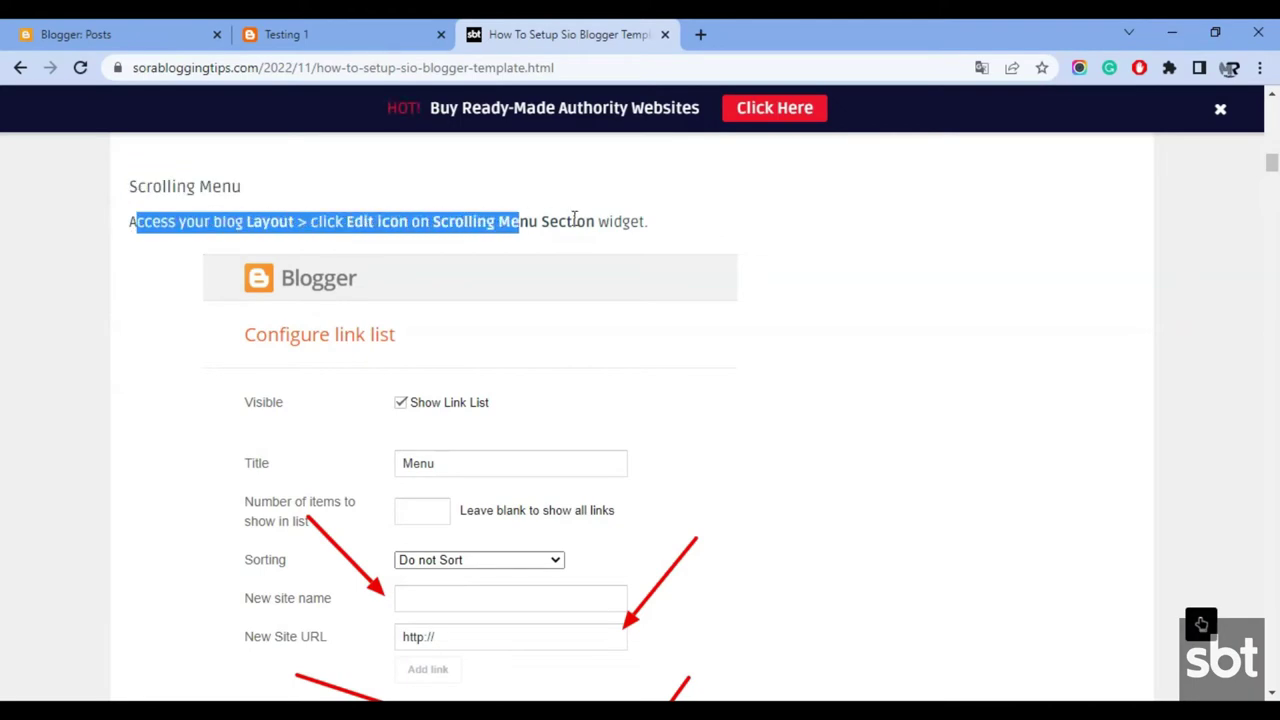
left_click(294, 457)
scroll(314, 449, "down", 5)
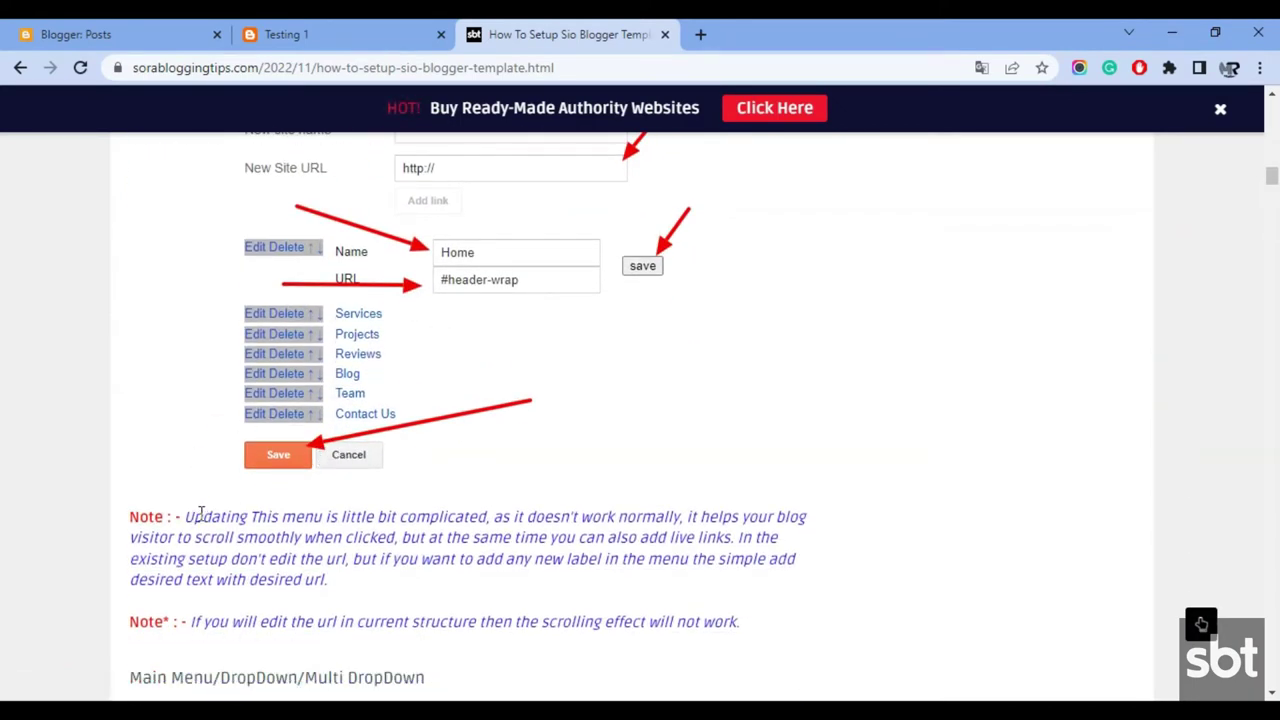
left_click_drag(308, 517, 350, 589)
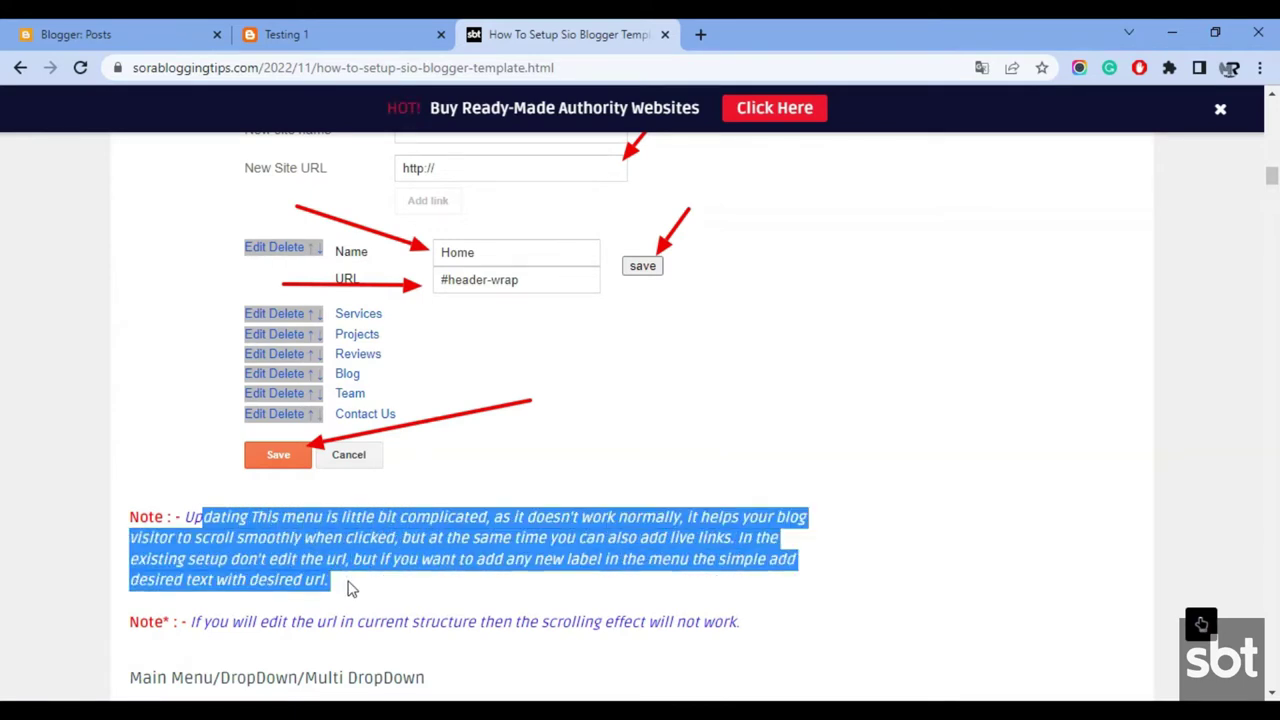
scroll(350, 589, "down", 1)
left_click_drag(131, 529, 435, 560)
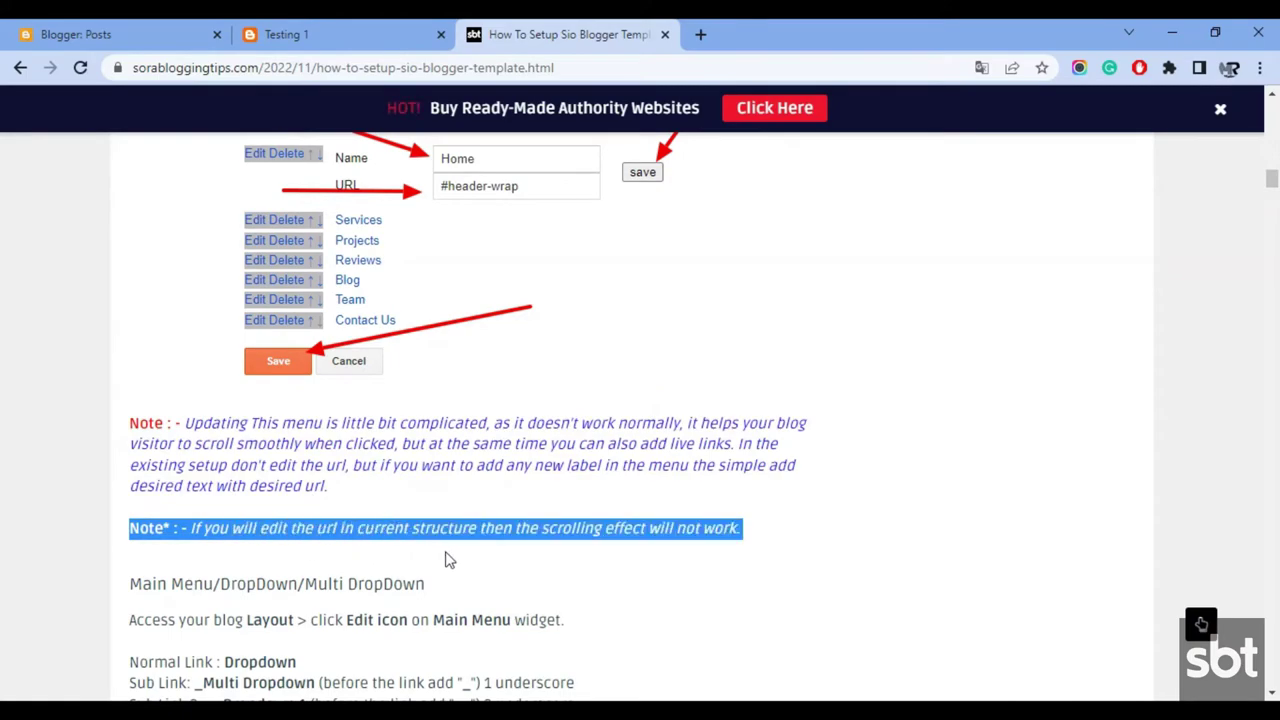
left_click(853, 557)
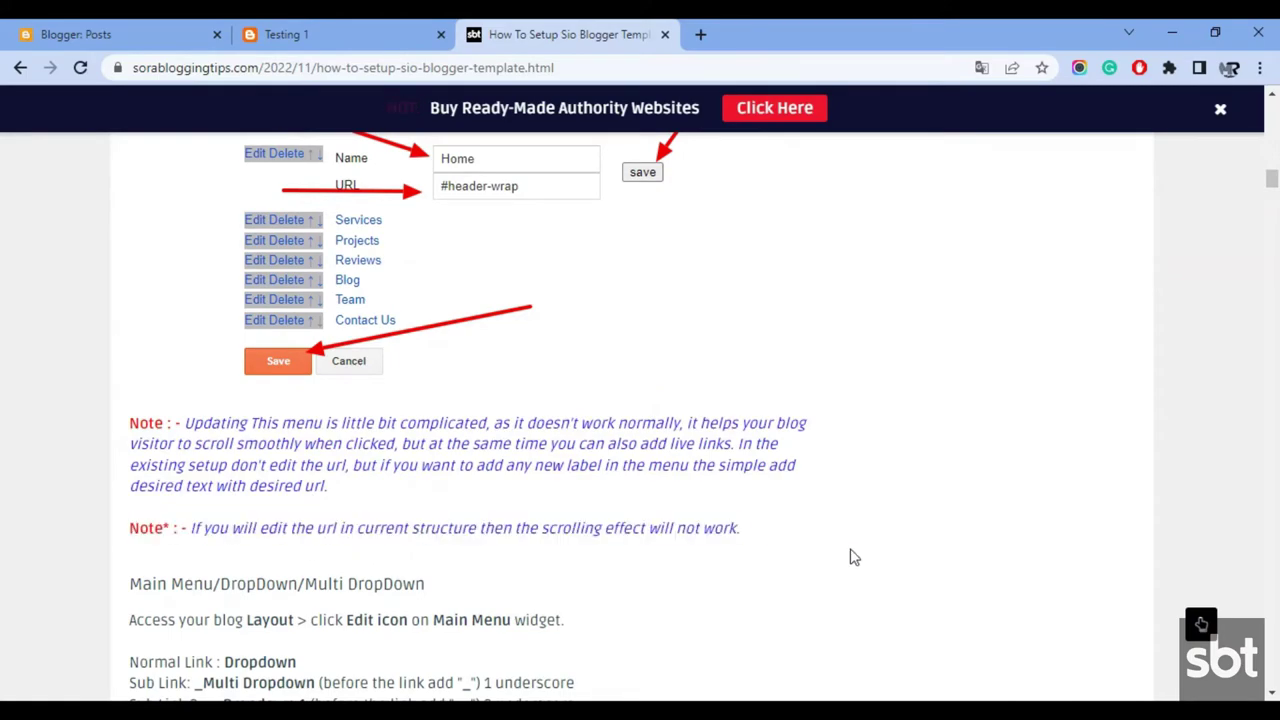
Step: Look through the live Testing 1 blog page and return to the guide's Scrolling Menu example
left_click(397, 27)
left_click_drag(1274, 203, 1238, 381)
left_click(604, 24)
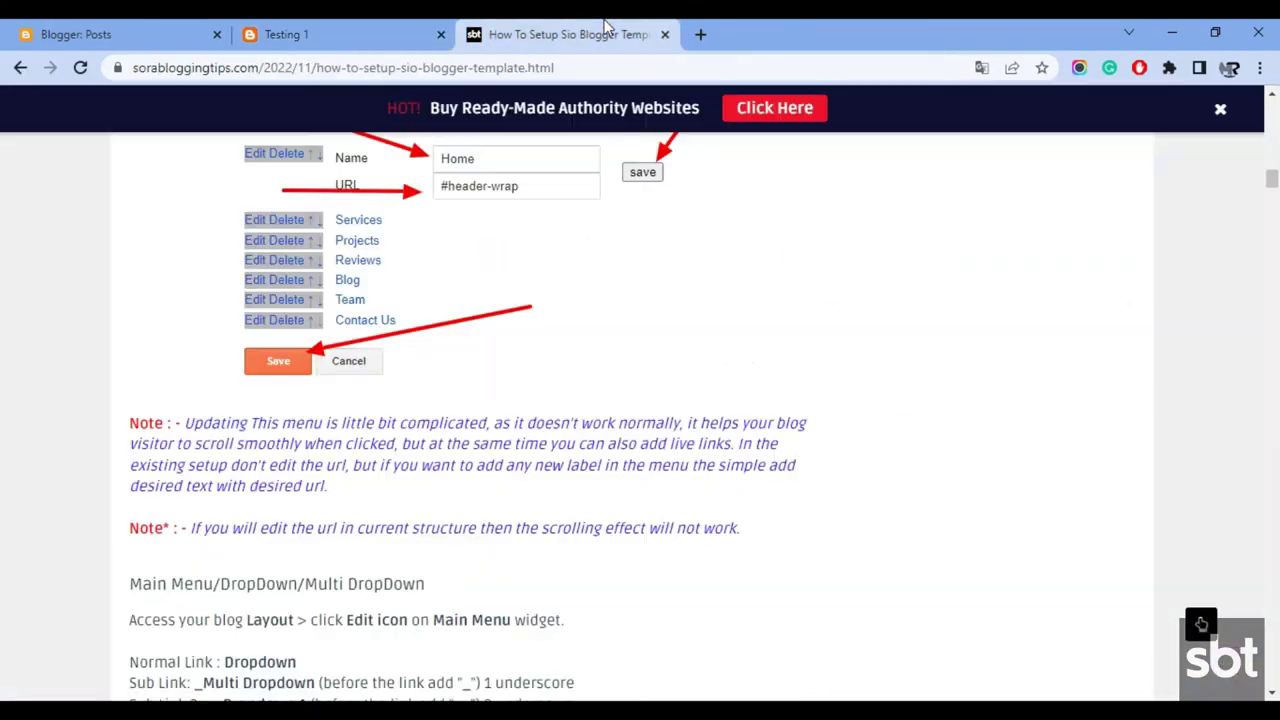
scroll(400, 294, "up", 3)
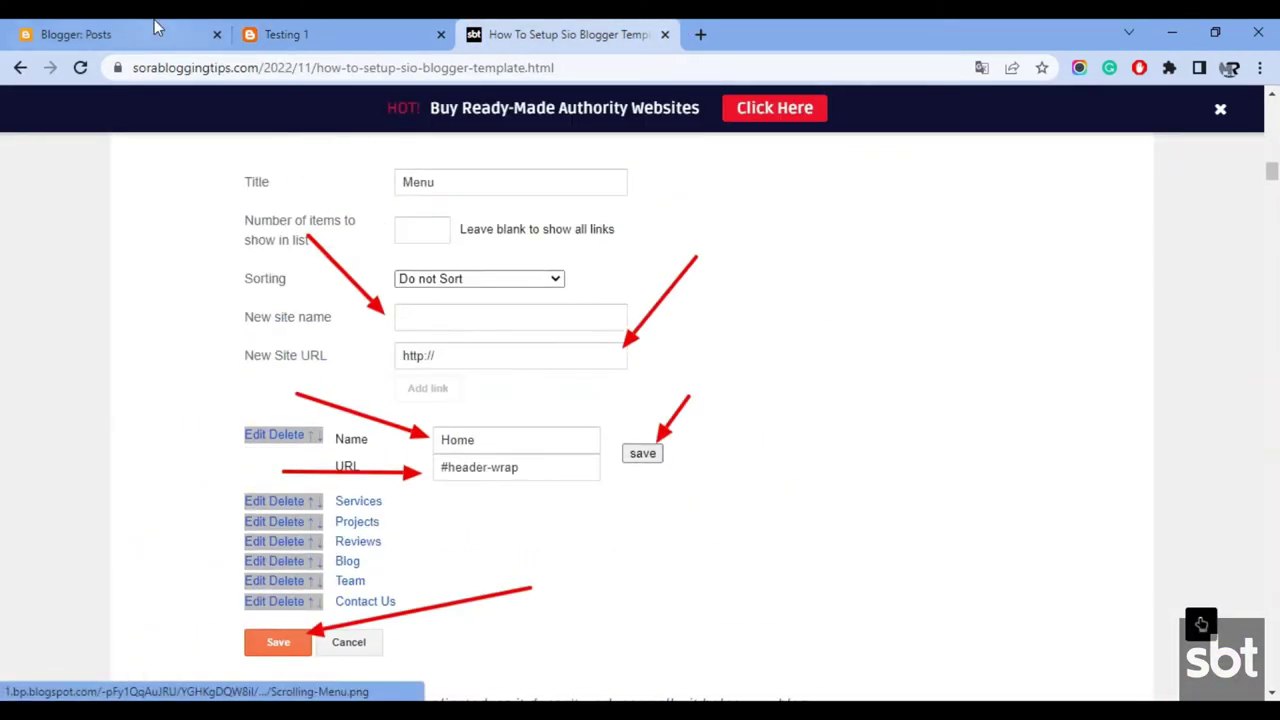
Step: Open the blog's Layout in Blogger, review the Scrolling Menu widget's link list and save it with its existing links
left_click(155, 28)
left_click(112, 535)
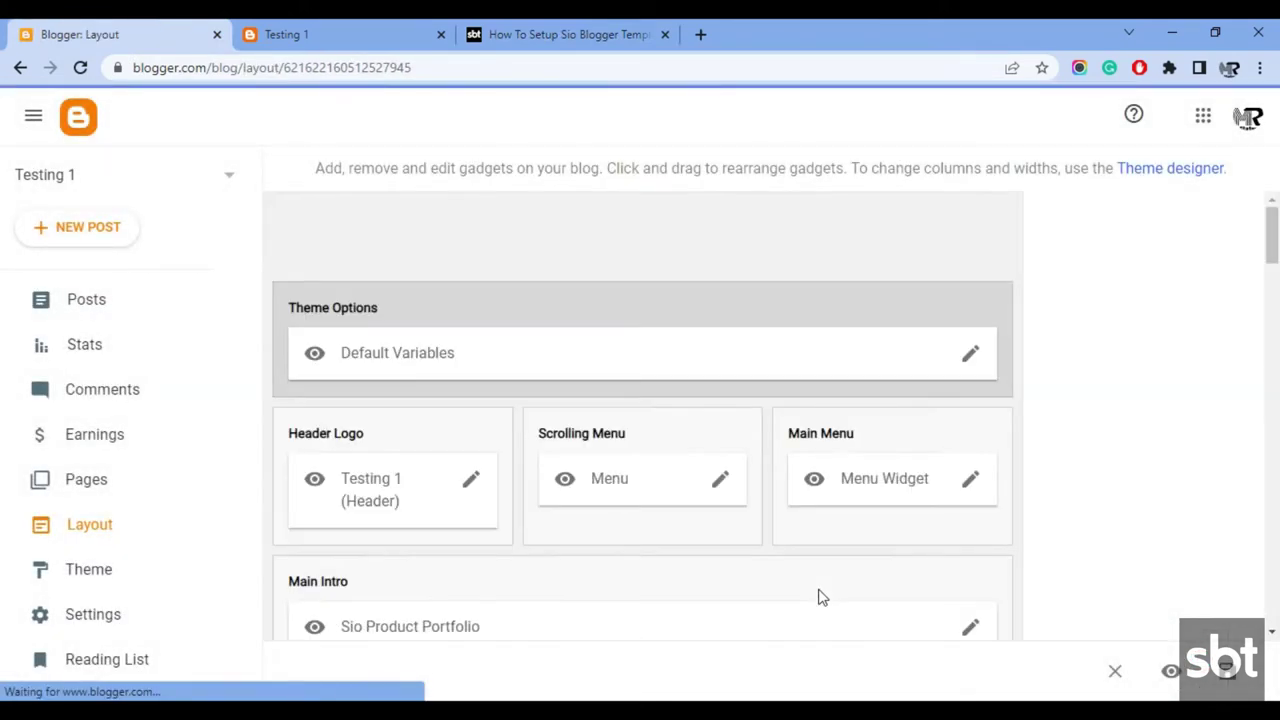
left_click(722, 484)
scroll(613, 478, "down", 3)
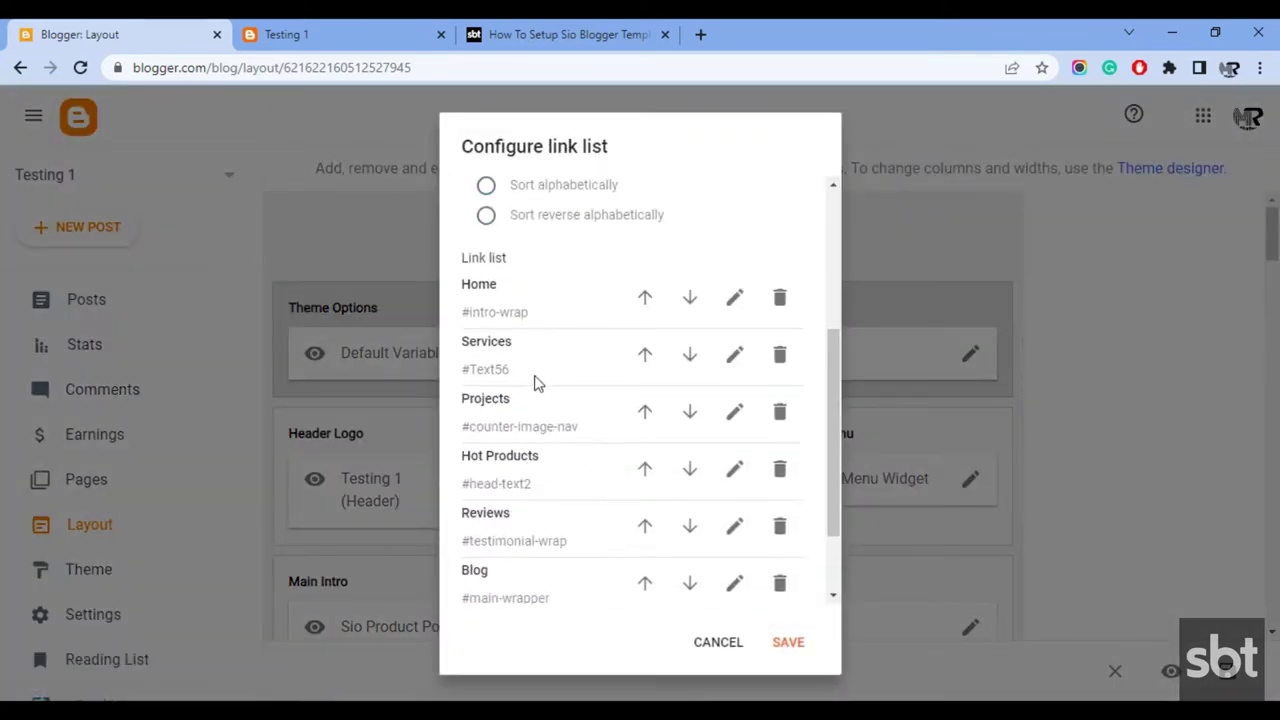
scroll(517, 510, "down", 2)
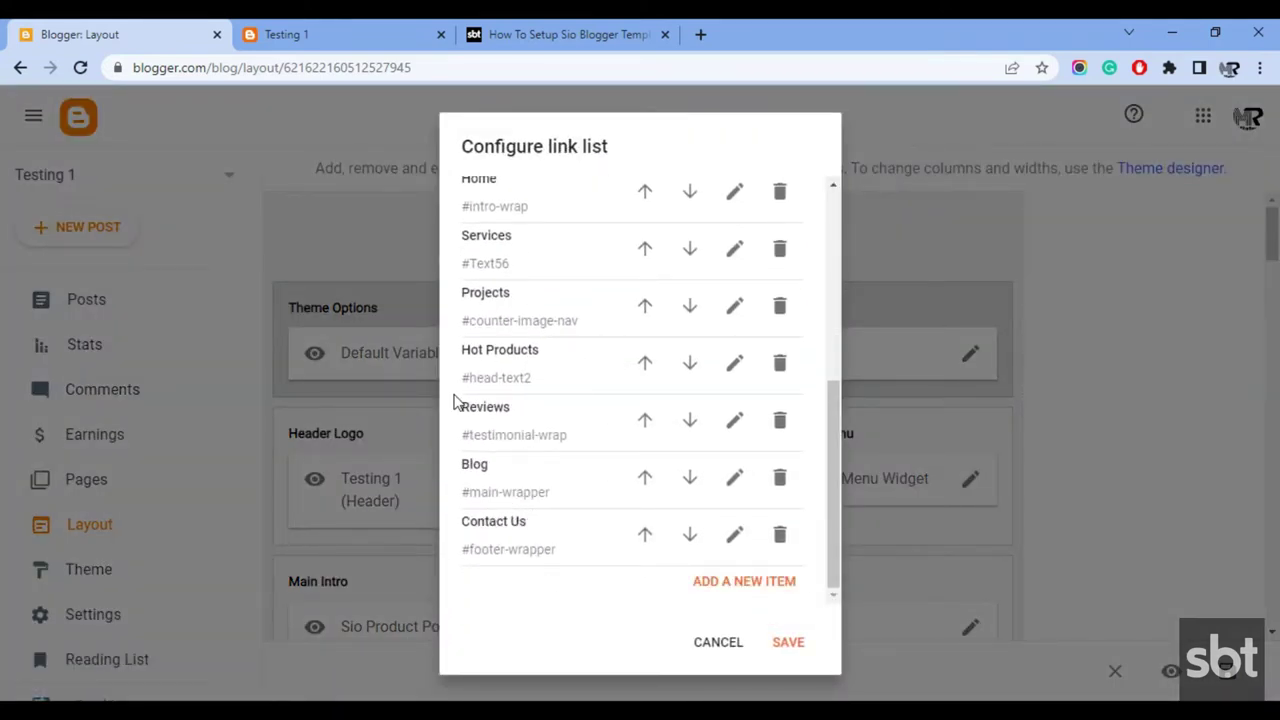
left_click(795, 645)
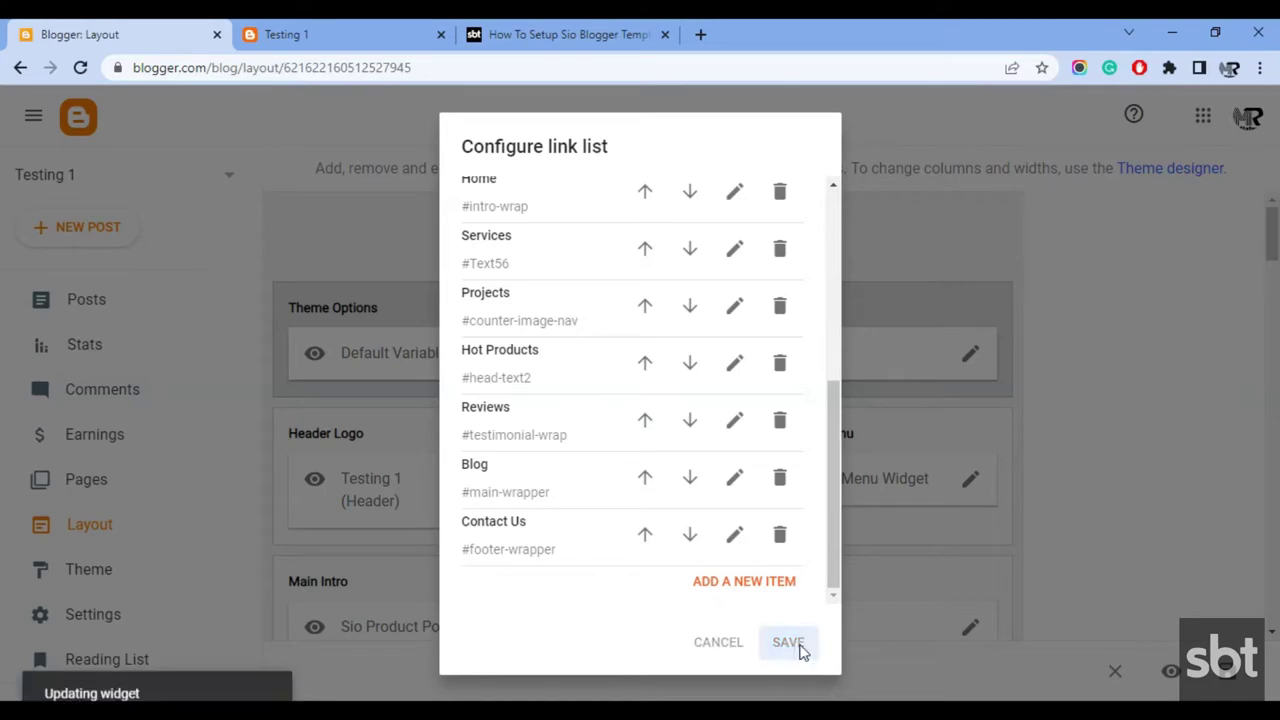
Step: View the live blog and read the guide's Main Menu instructions on normal, single-underscore and double-underscore dropdown links
left_click(307, 30)
left_click_drag(1263, 413, 1263, 150)
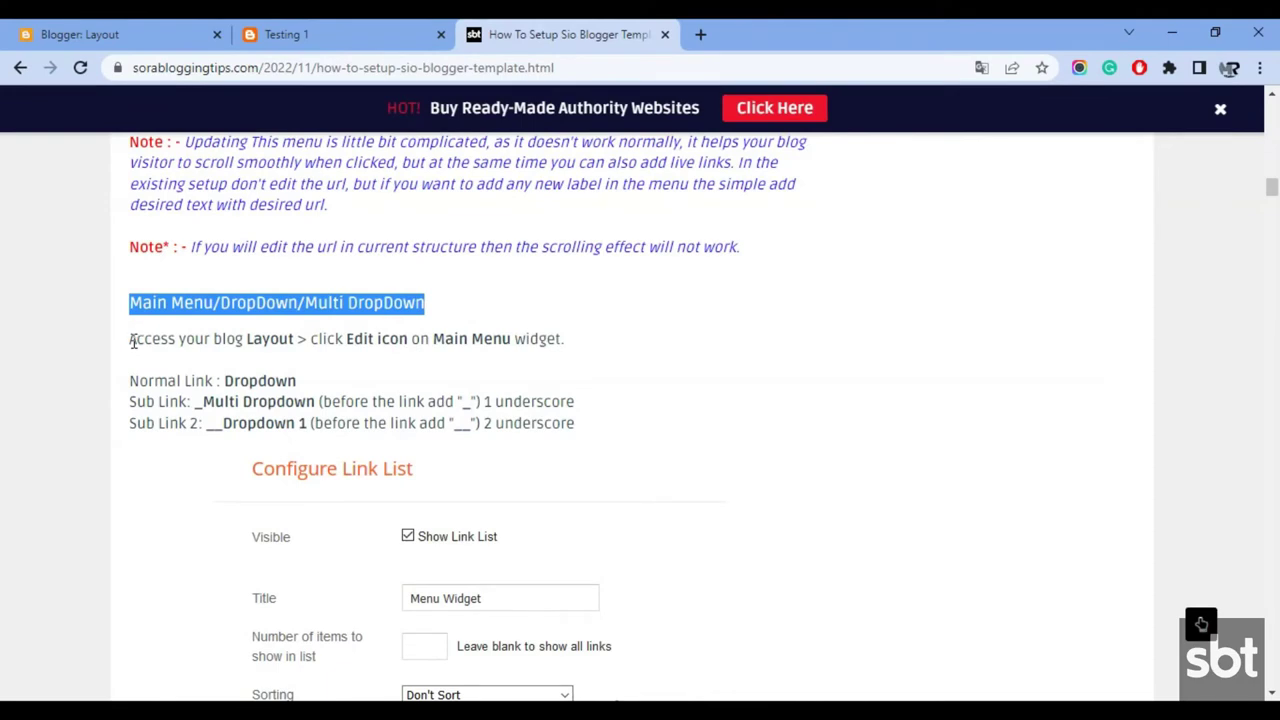
left_click_drag(133, 343, 274, 338)
scroll(143, 252, "down", 2)
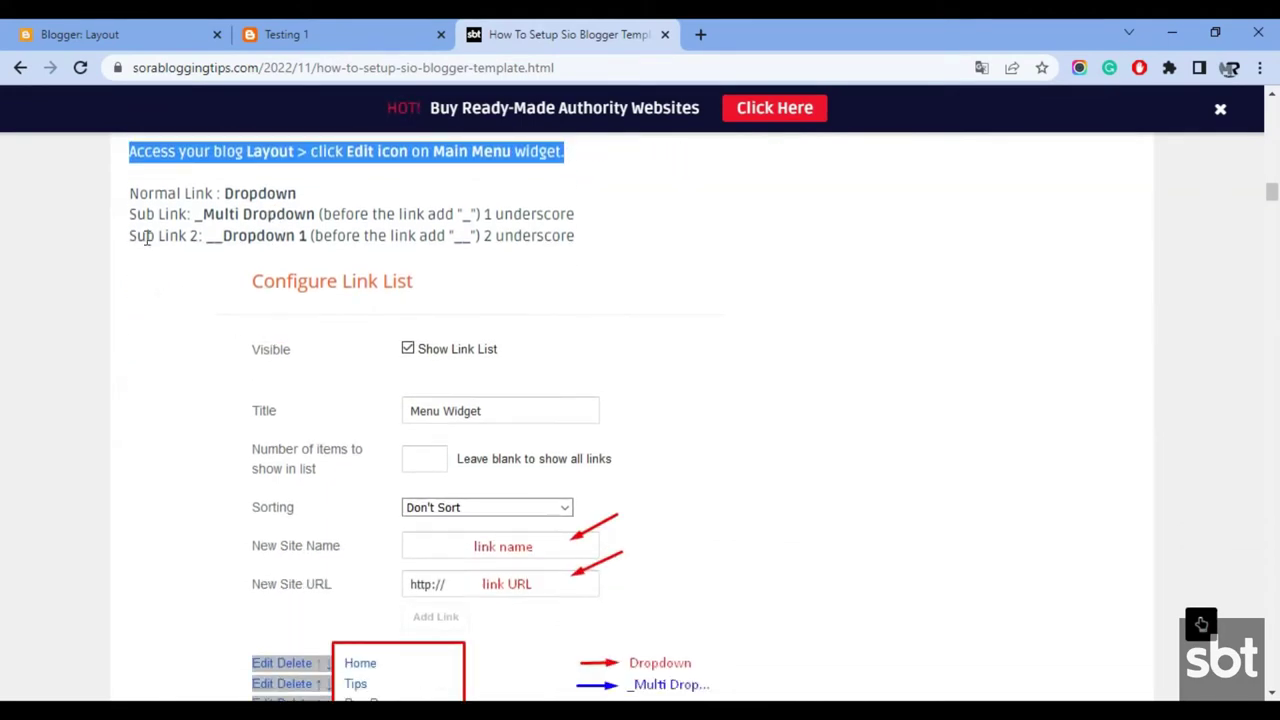
left_click_drag(133, 190, 403, 240)
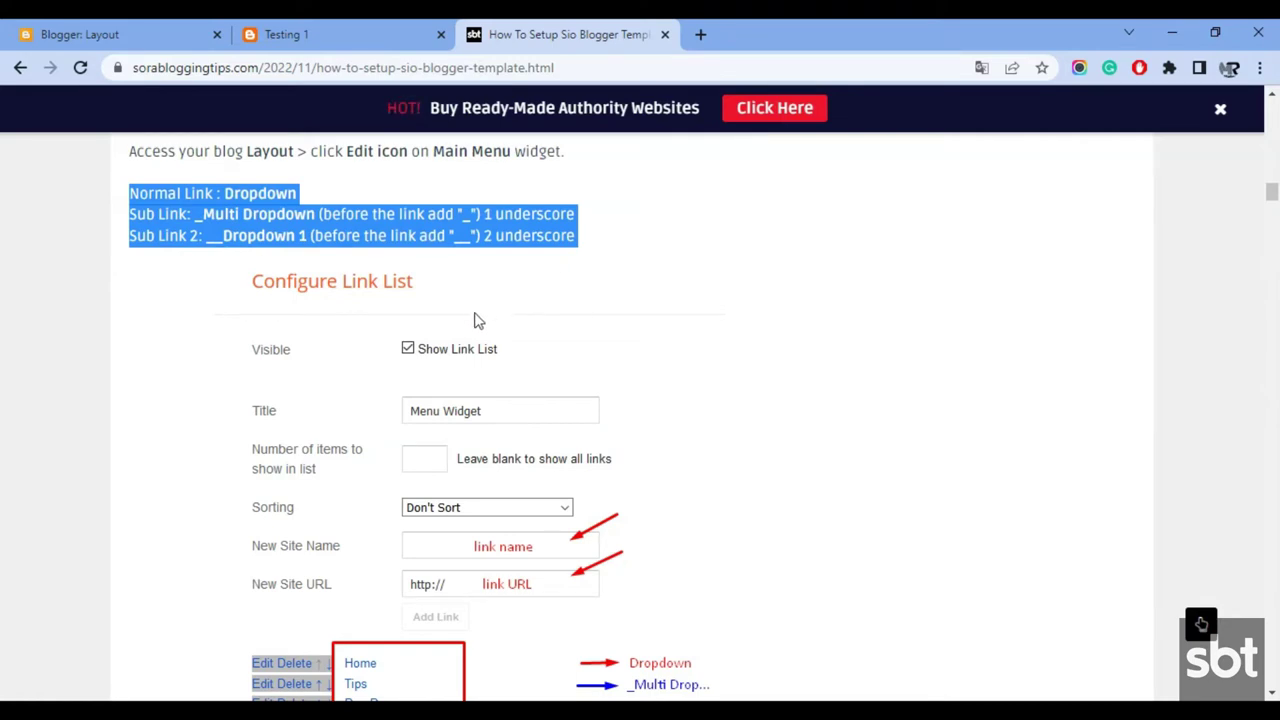
left_click(358, 191)
scroll(337, 241, "down", 3)
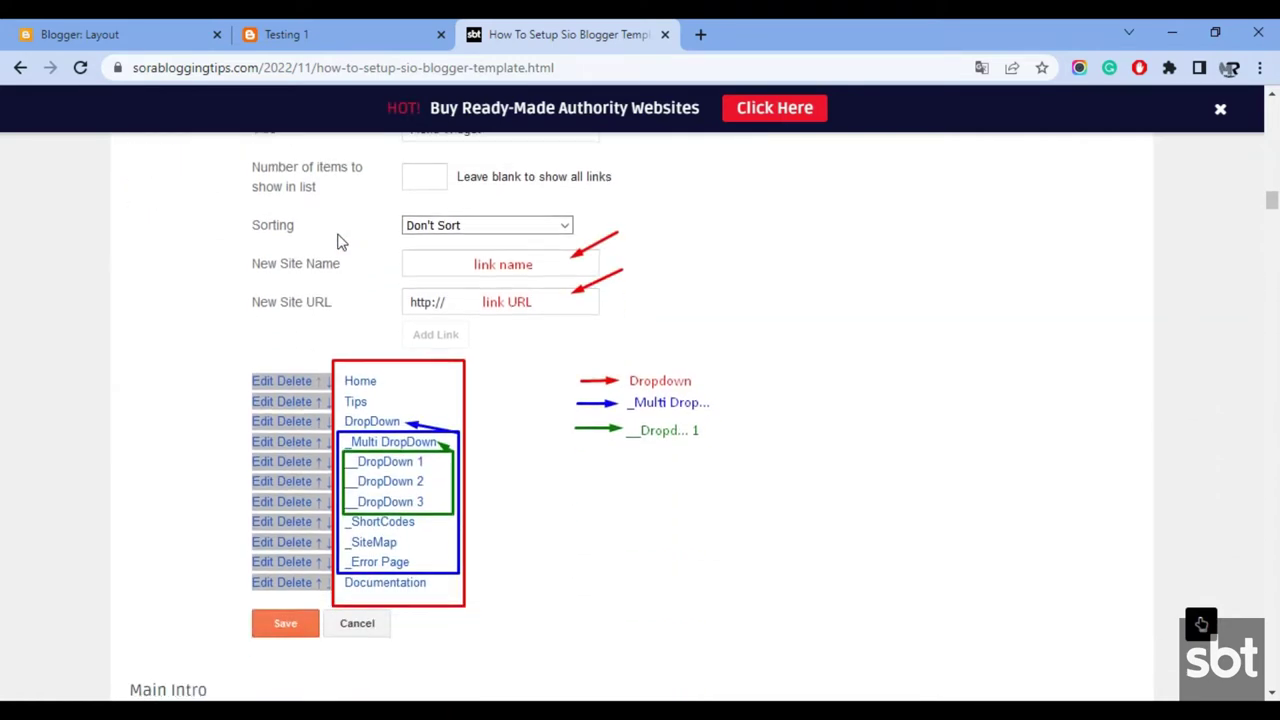
scroll(337, 241, "down", 2)
scroll(420, 390, "up", 4)
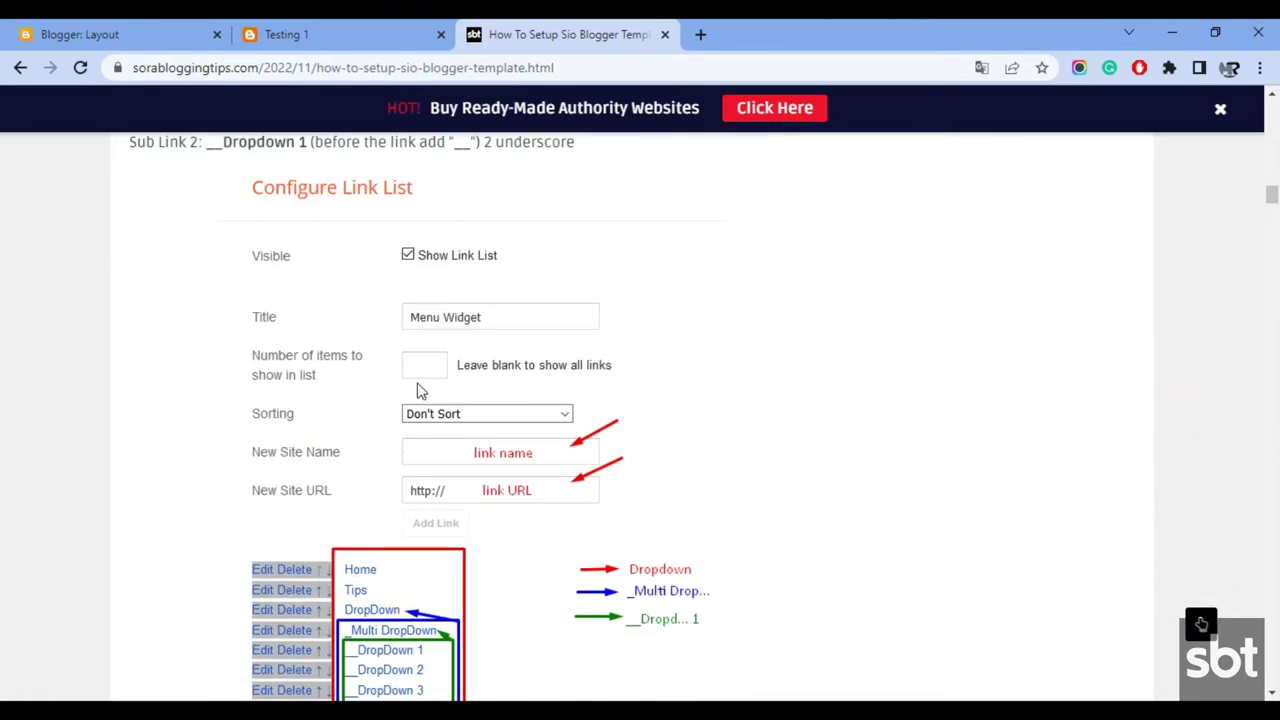
scroll(420, 390, "up", 1)
left_click(330, 35)
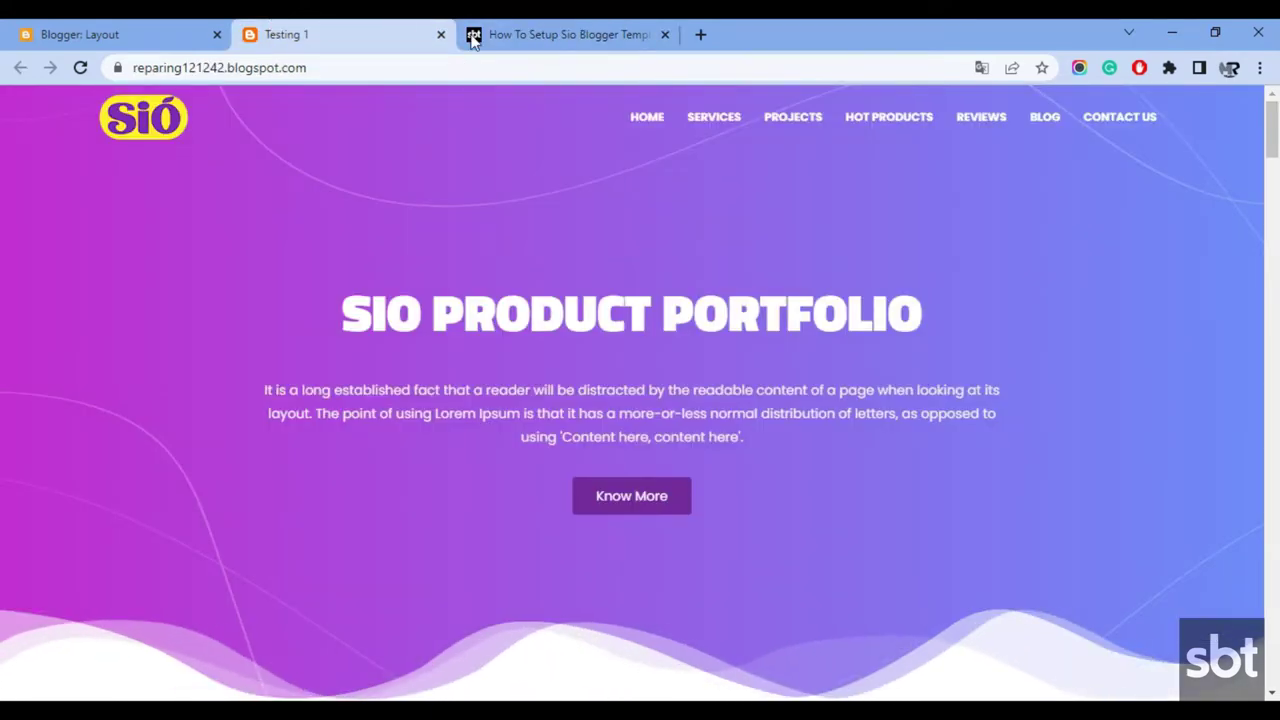
left_click(556, 30)
scroll(398, 212, "up", 1)
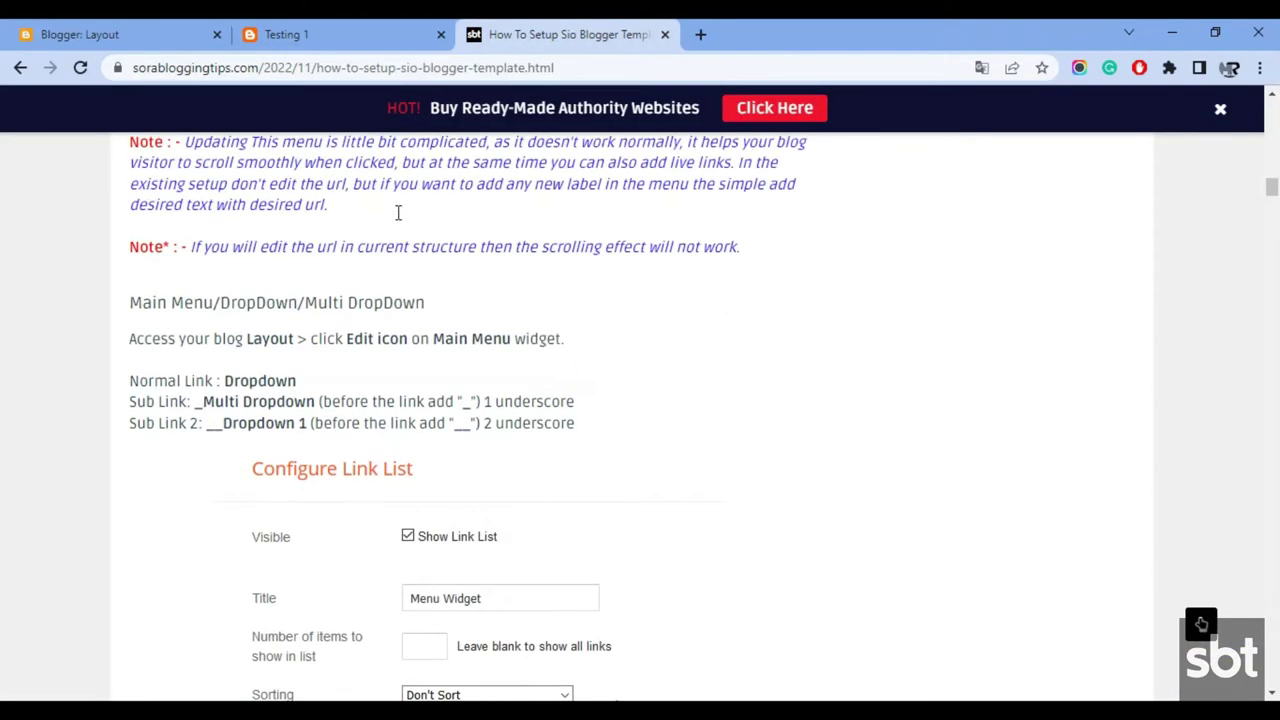
Step: Open the Main Menu widget in Blogger's Layout, review its complete link list and save it with the existing links
left_click(6, 32)
left_click(975, 482)
scroll(505, 392, "down", 3)
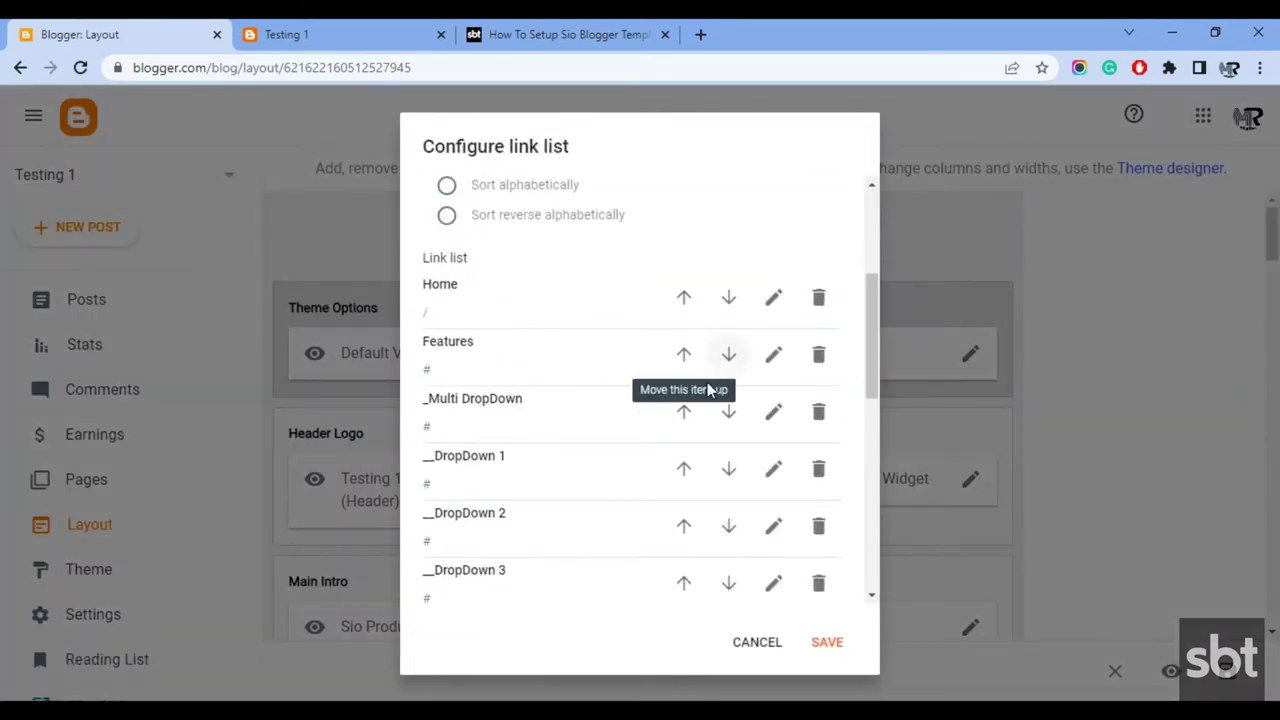
scroll(684, 540, "down", 2)
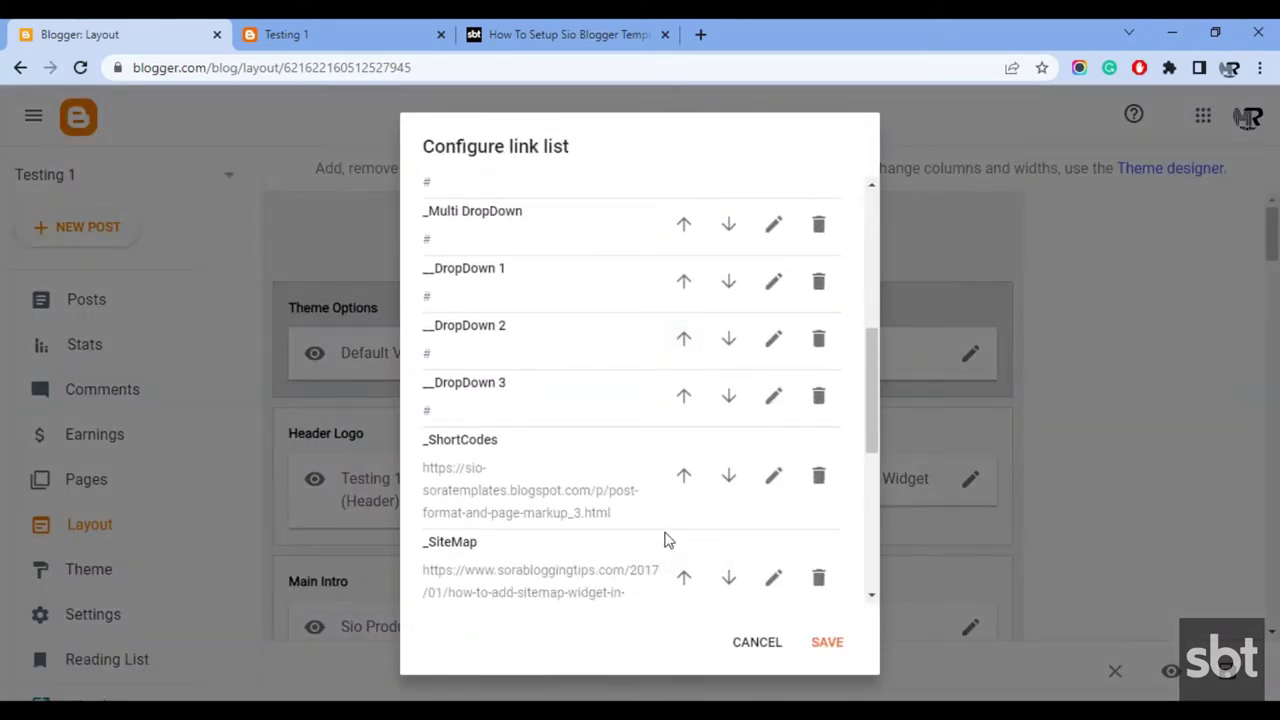
scroll(700, 506, "down", 5)
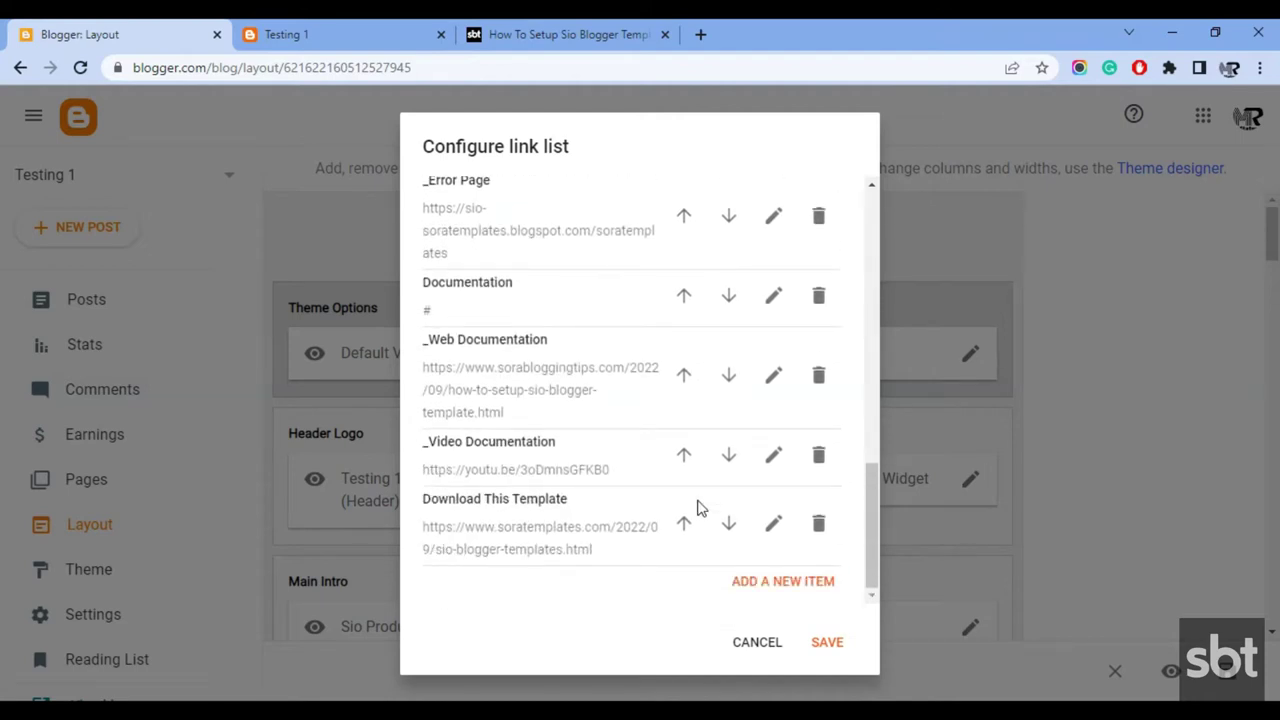
scroll(689, 511, "up", 1)
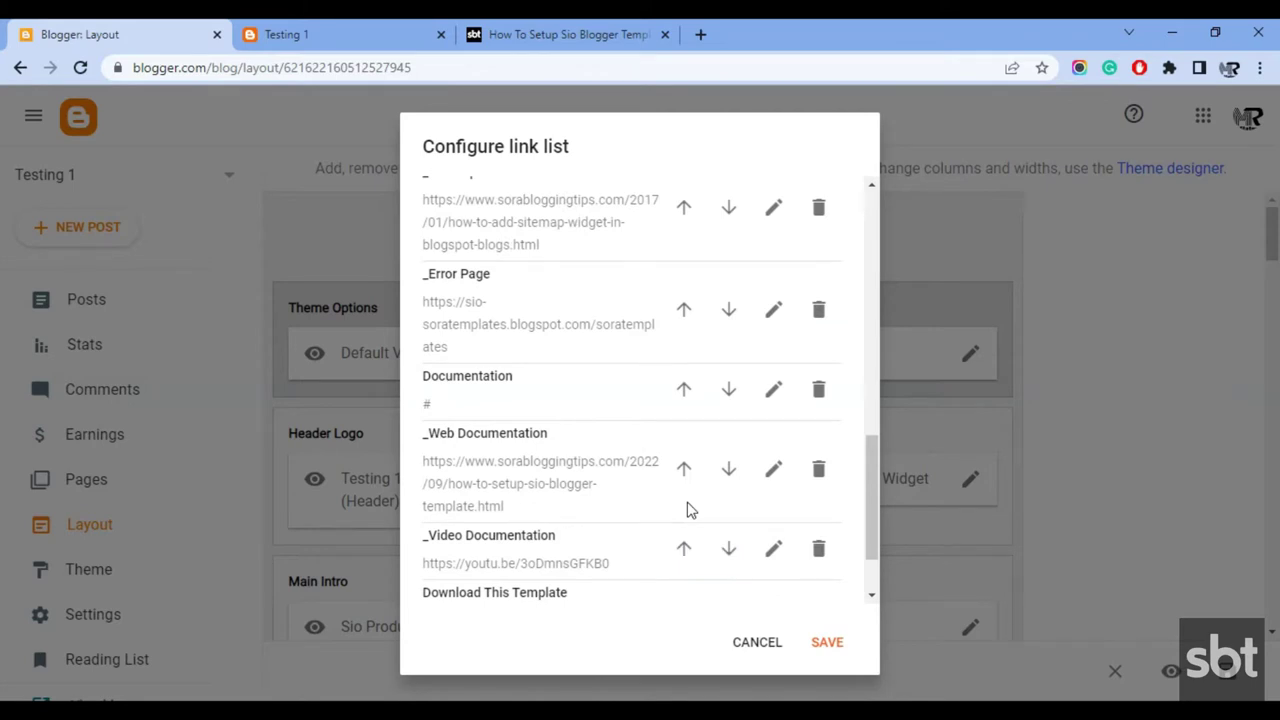
scroll(687, 510, "down", 1)
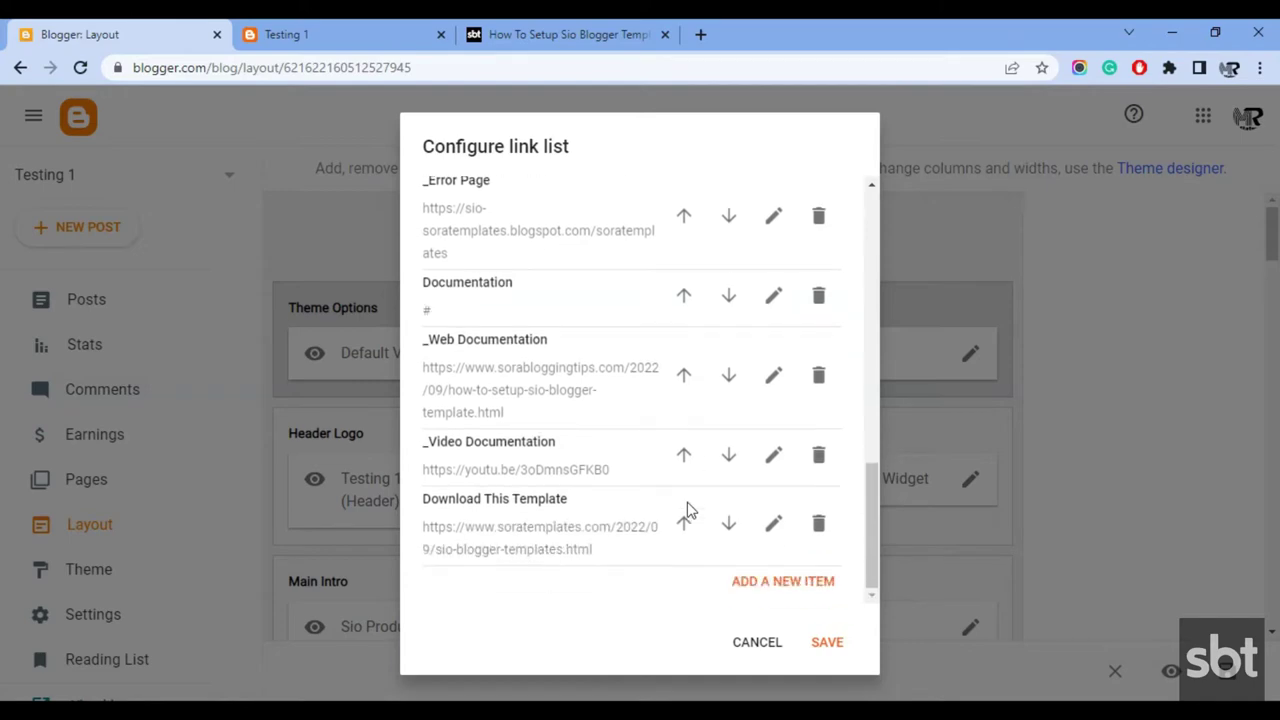
left_click(825, 645)
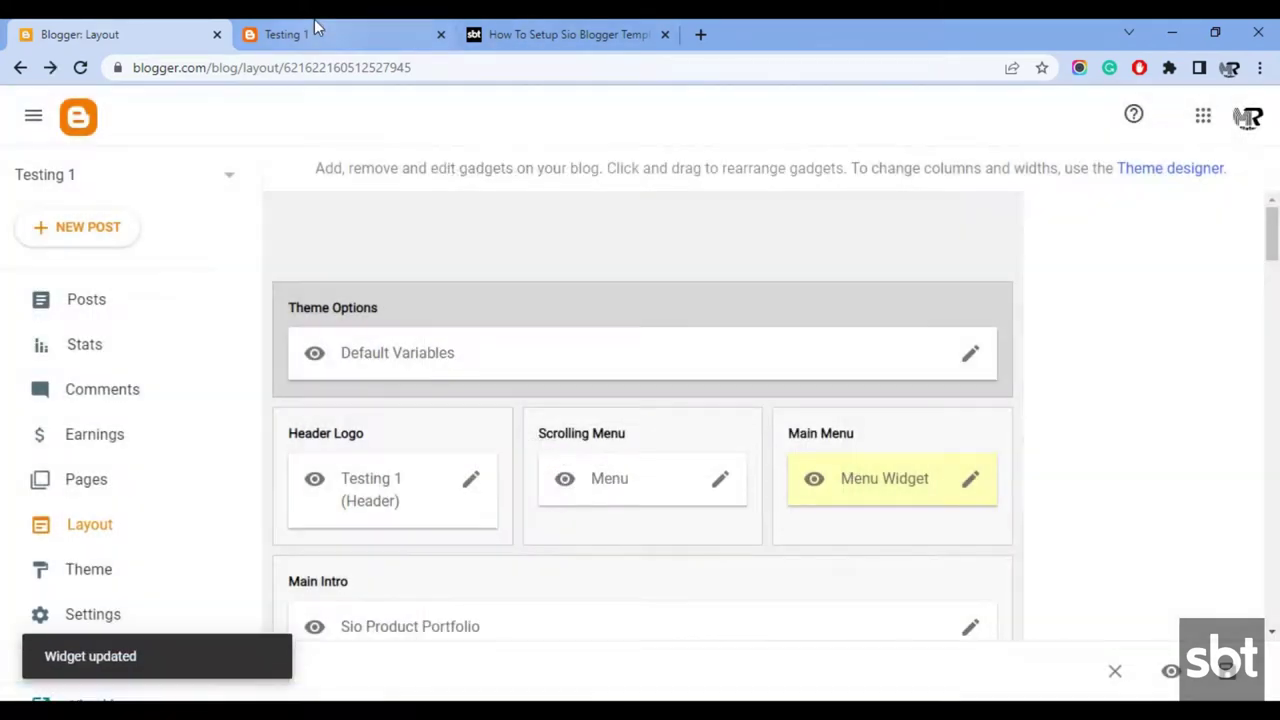
Step: Read the guide's Main Intro and Image Background instructions and examine the intro section on the live blog
left_click(315, 30)
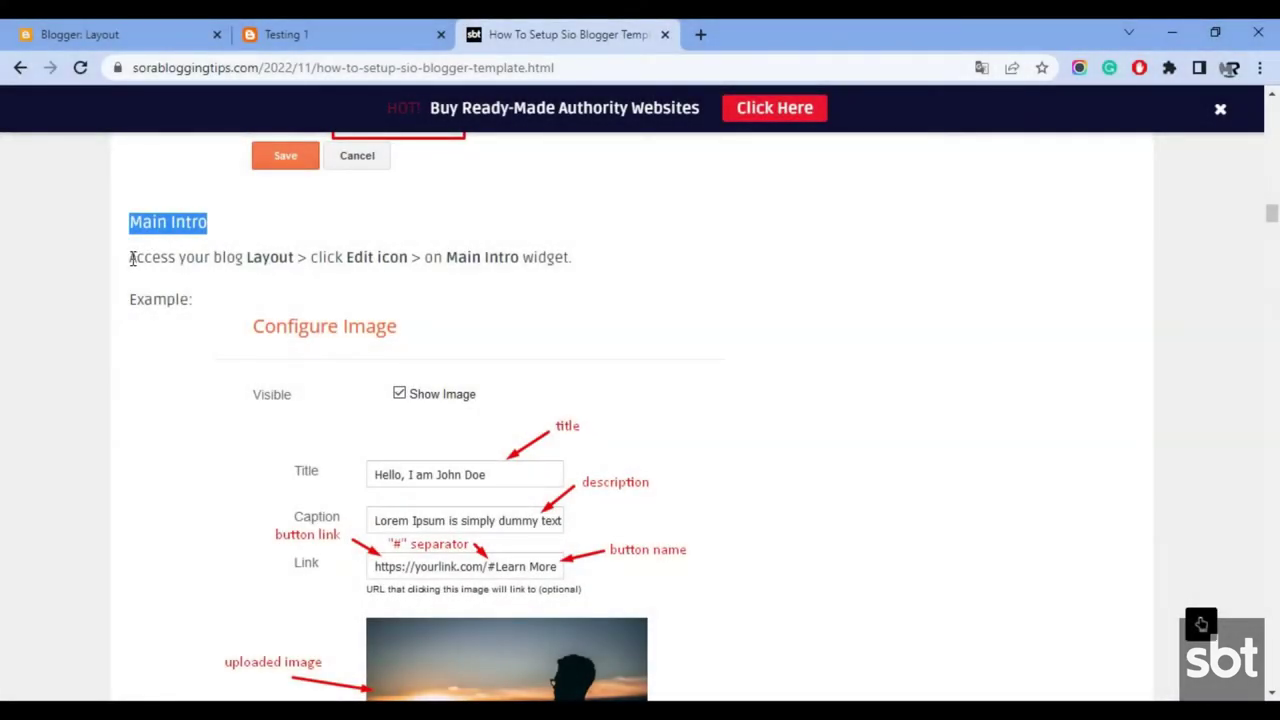
left_click_drag(132, 258, 538, 253)
scroll(223, 354, "down", 5)
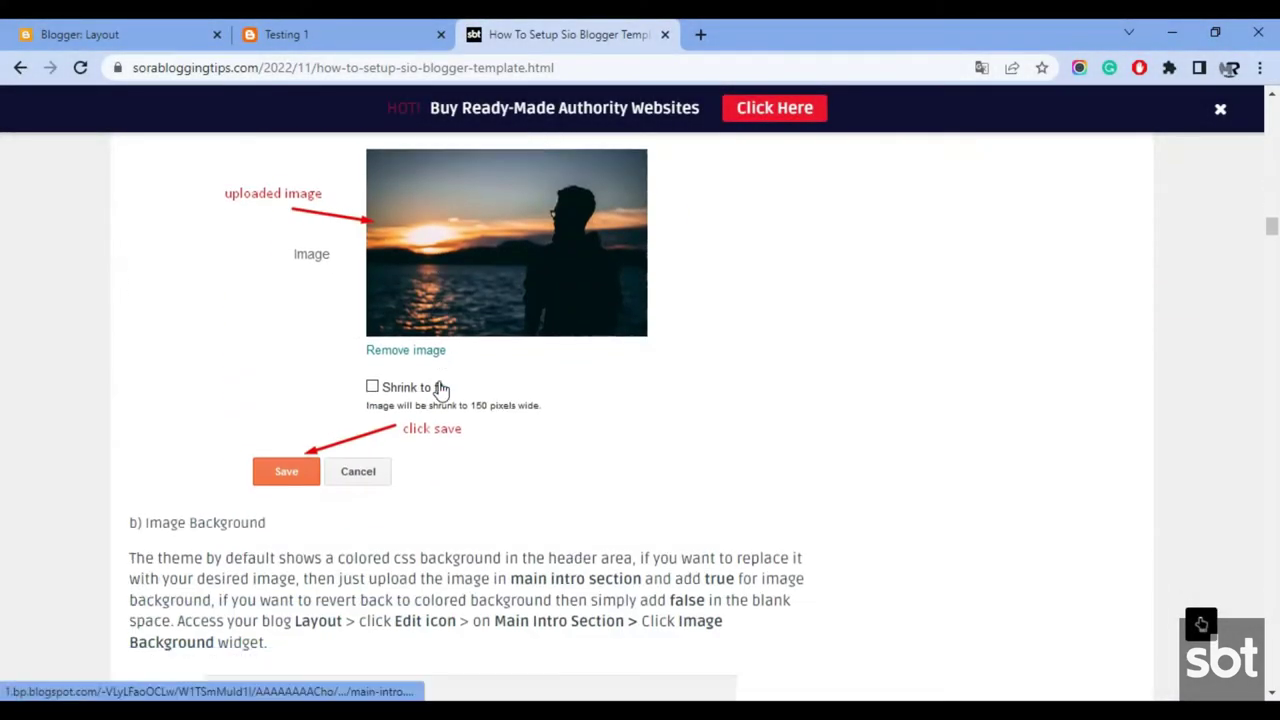
scroll(414, 400, "up", 3)
scroll(420, 403, "down", 5)
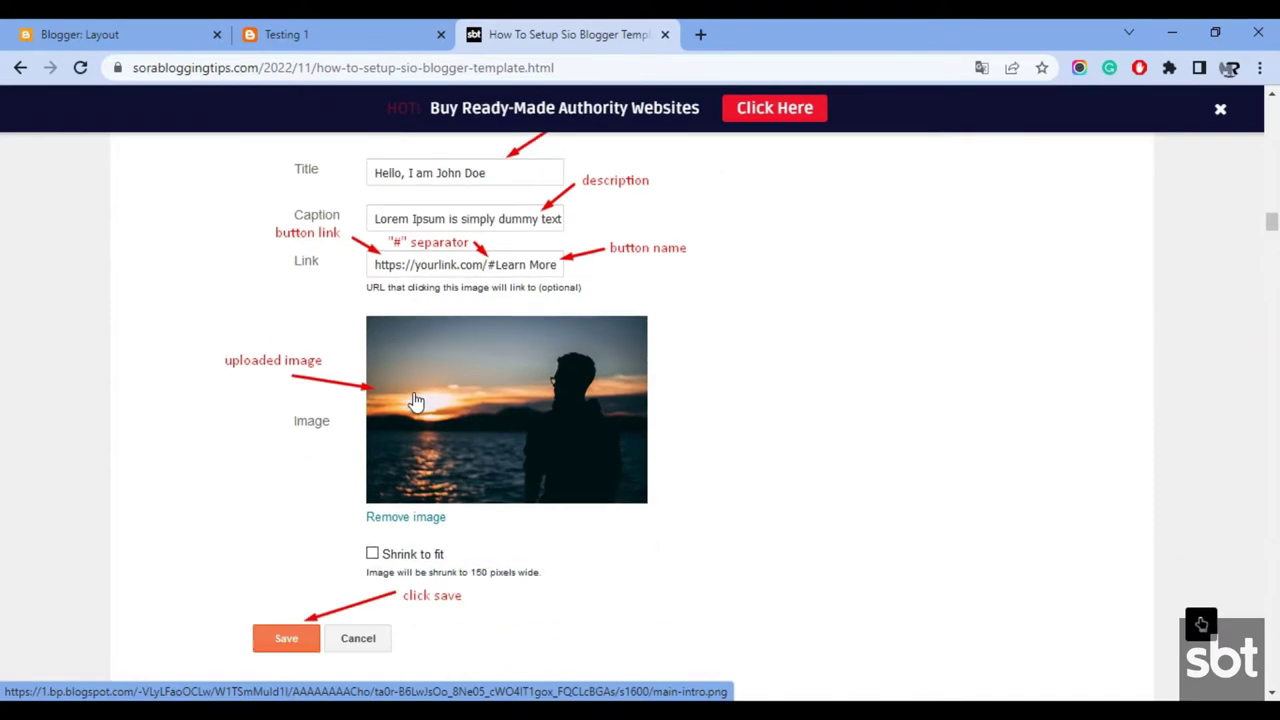
left_click_drag(130, 370, 284, 469)
scroll(284, 469, "down", 2)
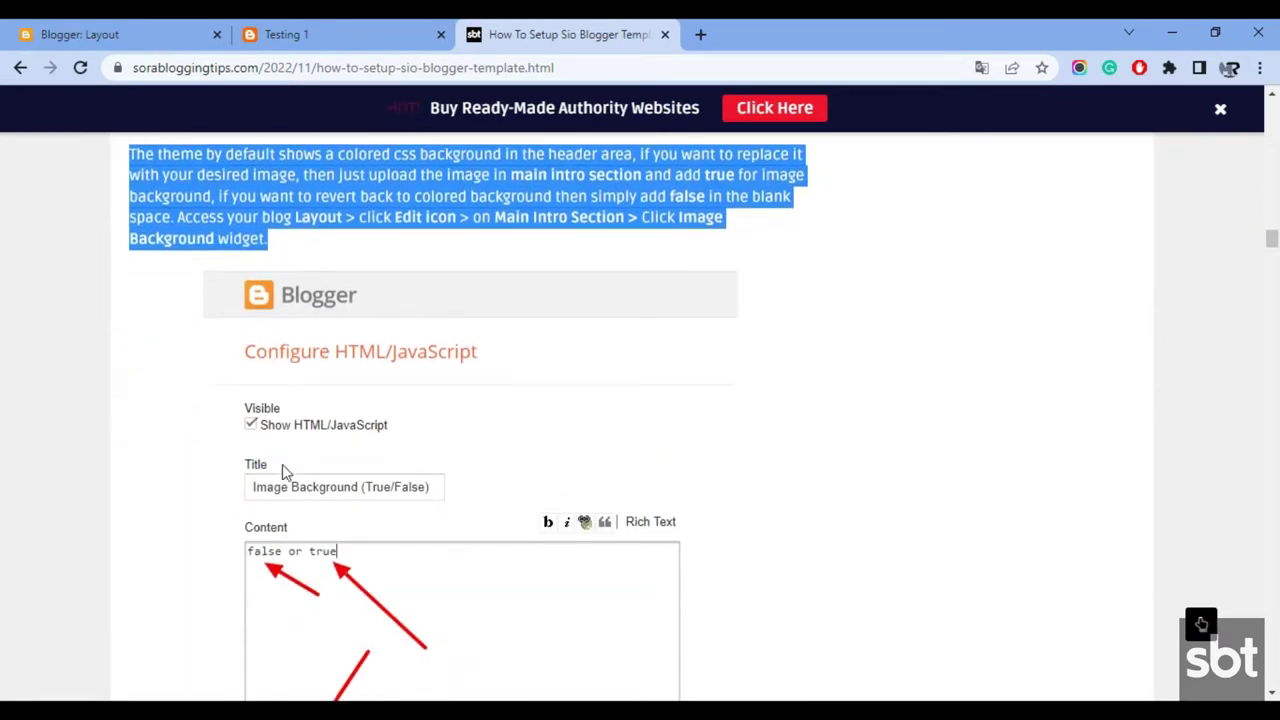
scroll(282, 470, "down", 4)
scroll(497, 456, "up", 4)
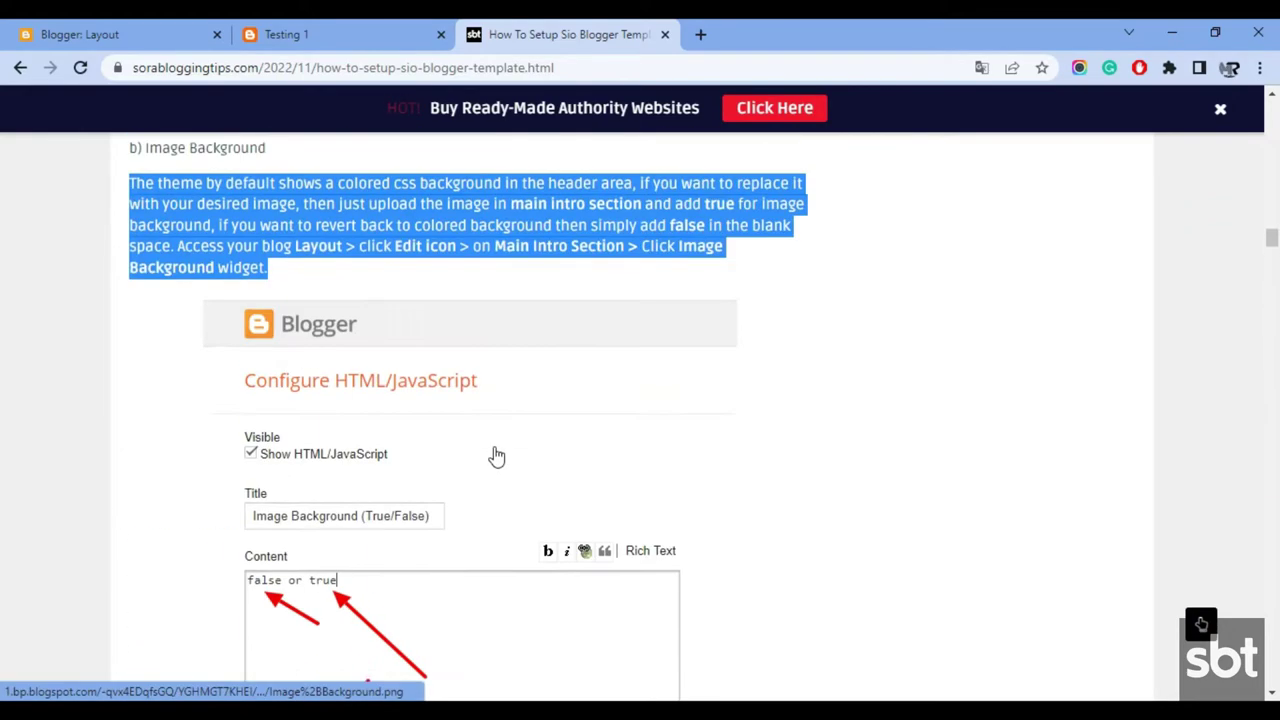
scroll(497, 456, "up", 2)
key("ctrl+shift+Tab")
scroll(829, 365, "down", 3)
scroll(830, 365, "up", 3)
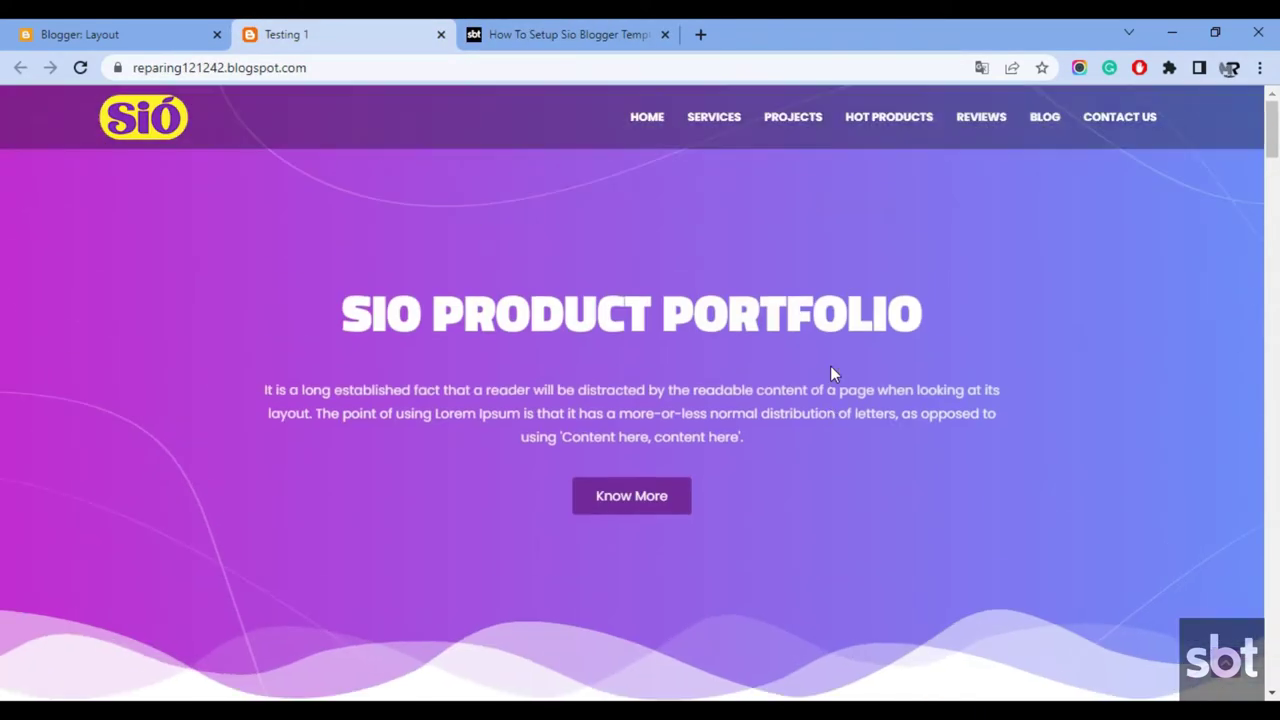
Step: Open the Sio Product Portfolio widget under Main Intro in Blogger's Layout, review its image settings and save it
left_click(50, 33)
scroll(770, 554, "down", 2)
left_click(981, 446)
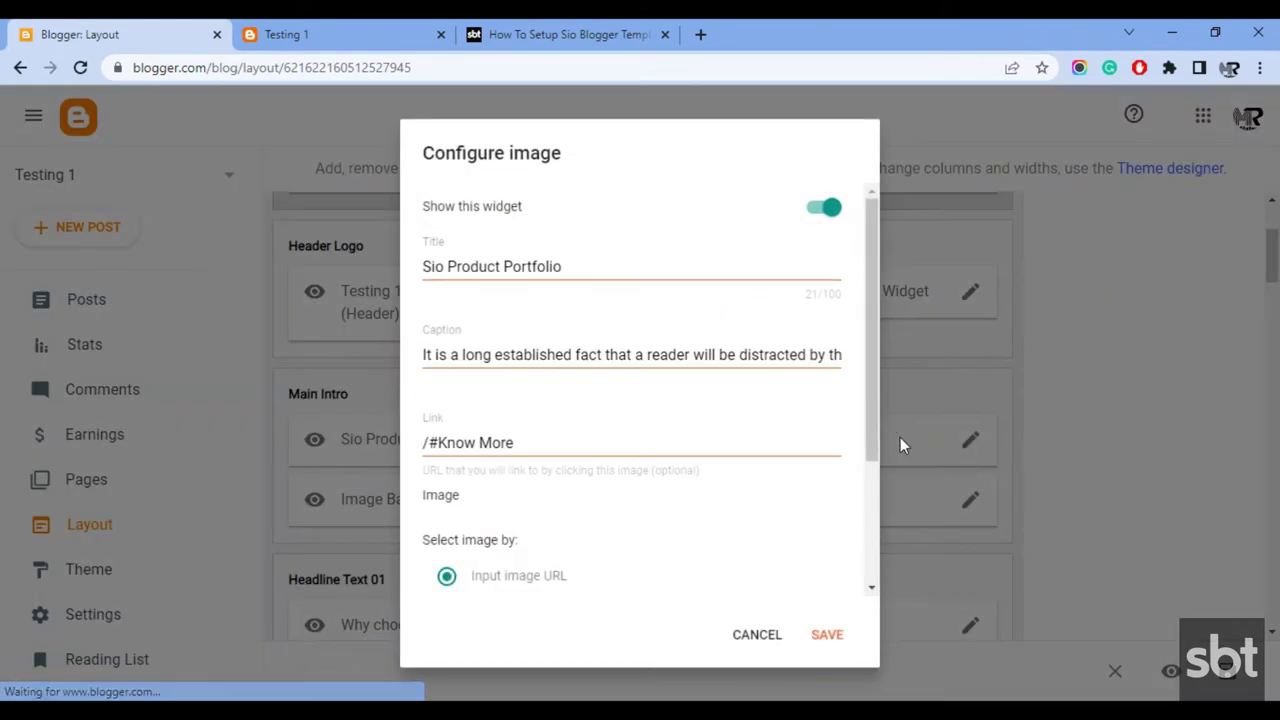
scroll(528, 434, "down", 2)
left_click(836, 638)
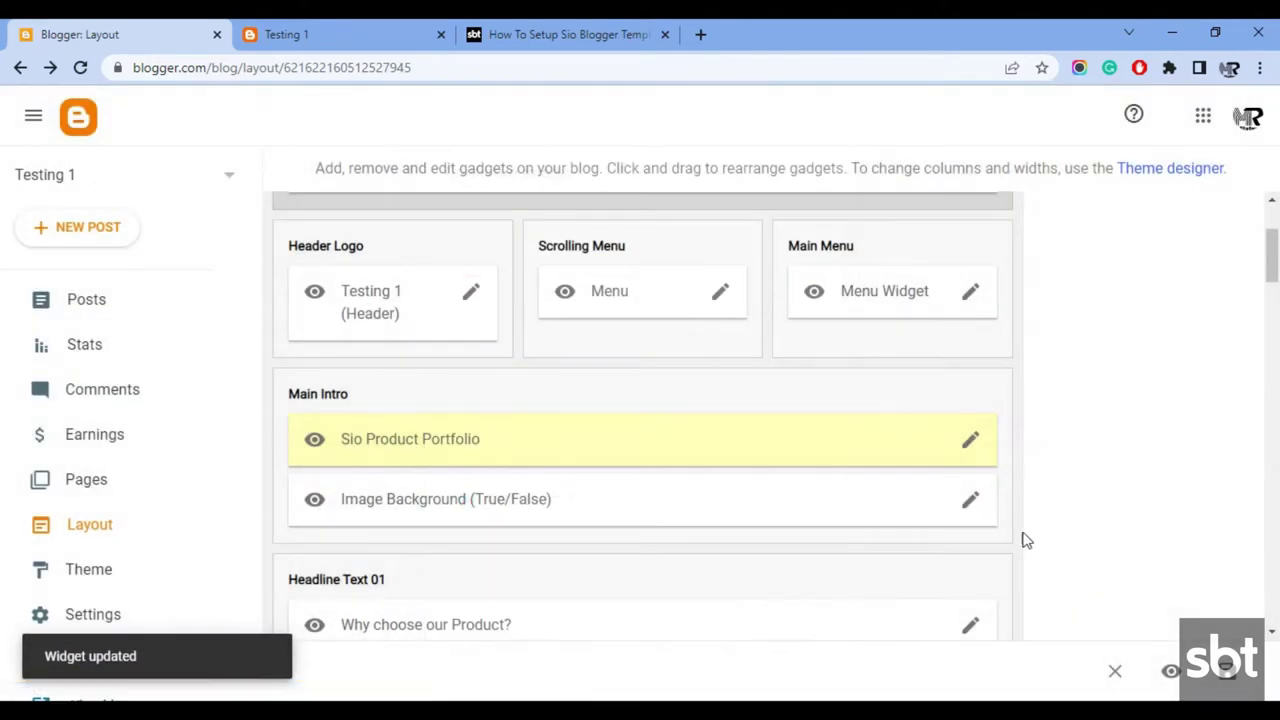
Step: Save the Image Background (True/False) widget under Main Intro with its content as False
left_click(971, 502)
left_click(522, 465)
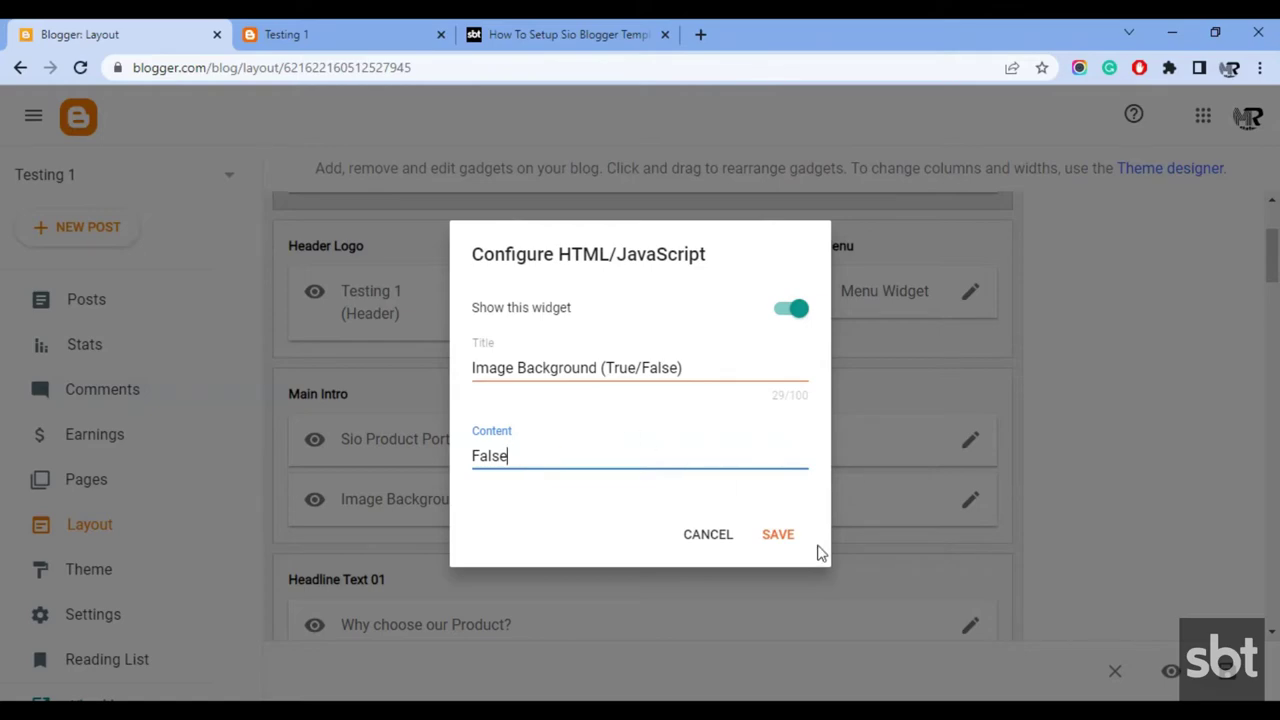
left_click(778, 534)
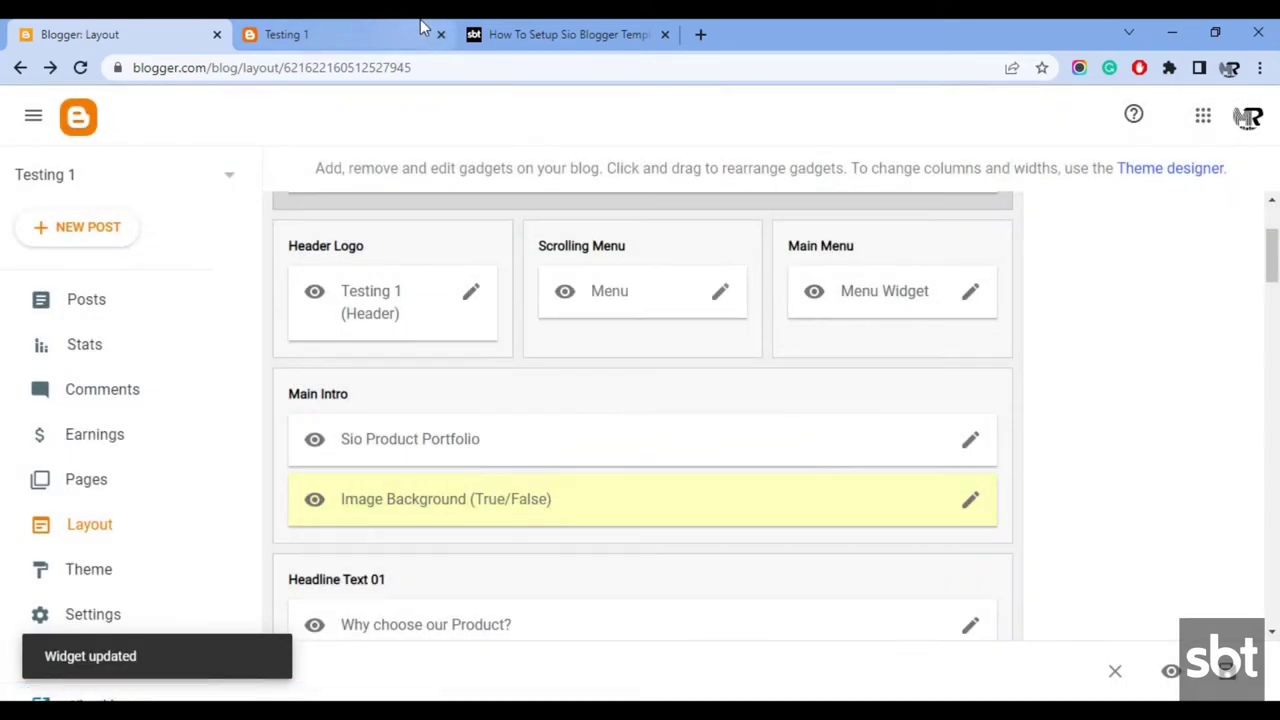
Step: Switch to the live blog, reload it and examine the background of the intro section
left_click(320, 34)
left_click(79, 72)
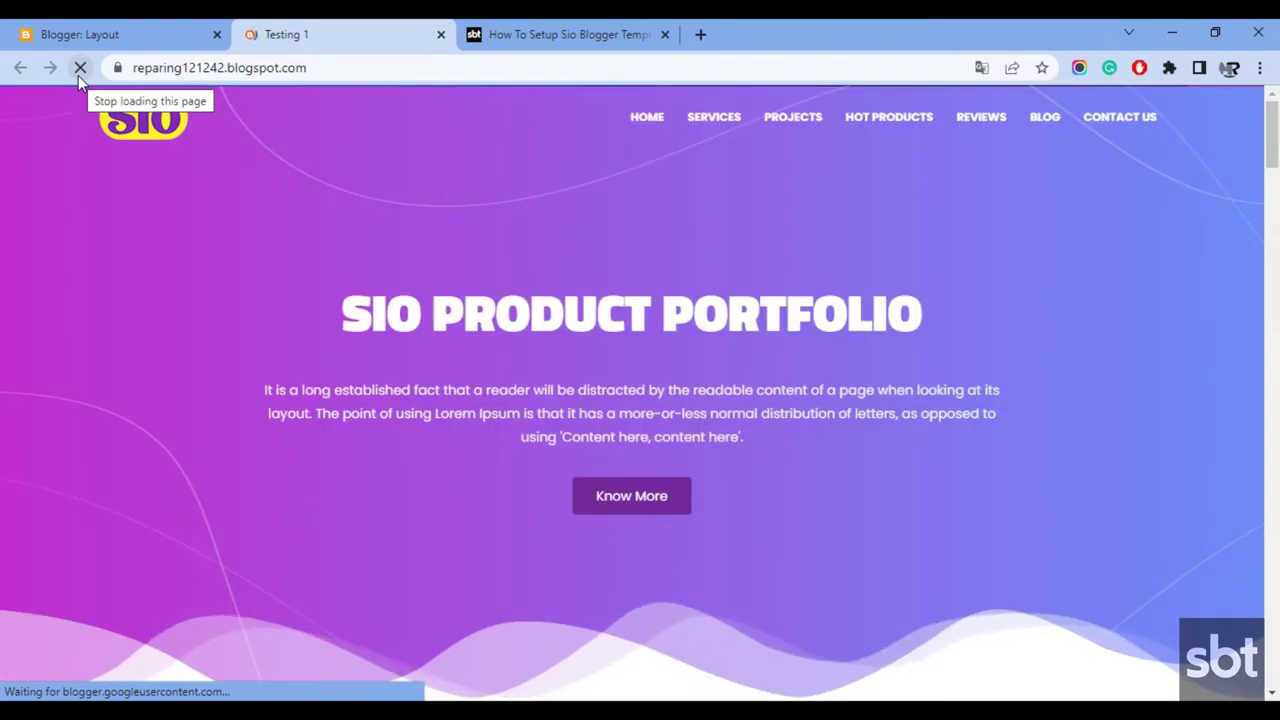
scroll(884, 363, "down", 5)
scroll(884, 363, "up", 6)
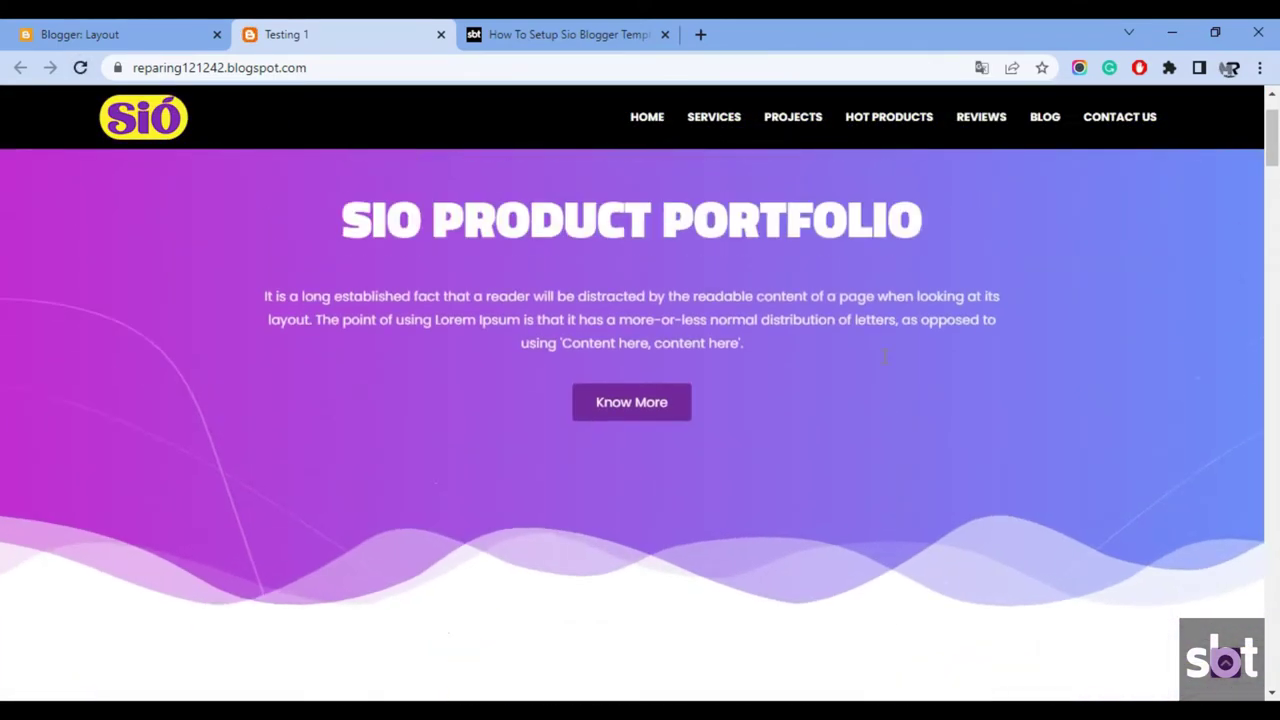
Step: Set the Image Background (True/False) widget's content to True in Blogger's Layout and save it
key("ctrl+shift+Tab")
left_click(976, 505)
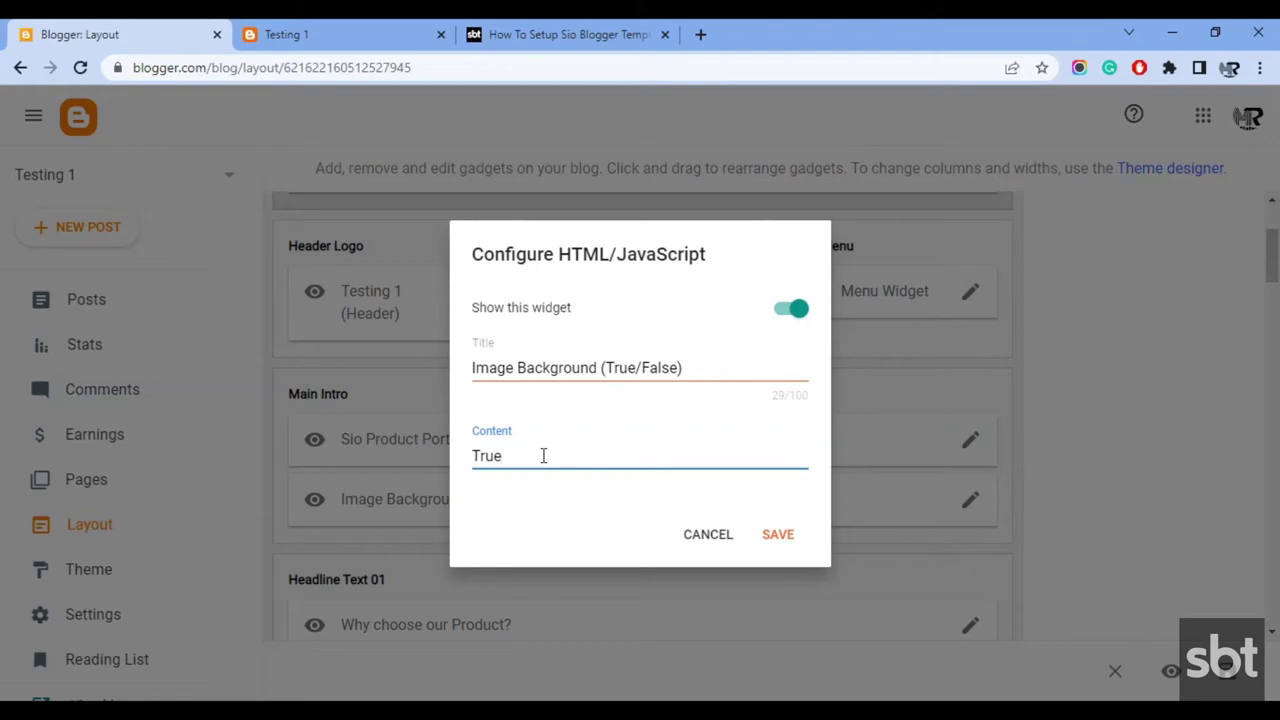
left_click(778, 536)
Step: Reload the live blog to check the intro background with the saved True setting
left_click(288, 34)
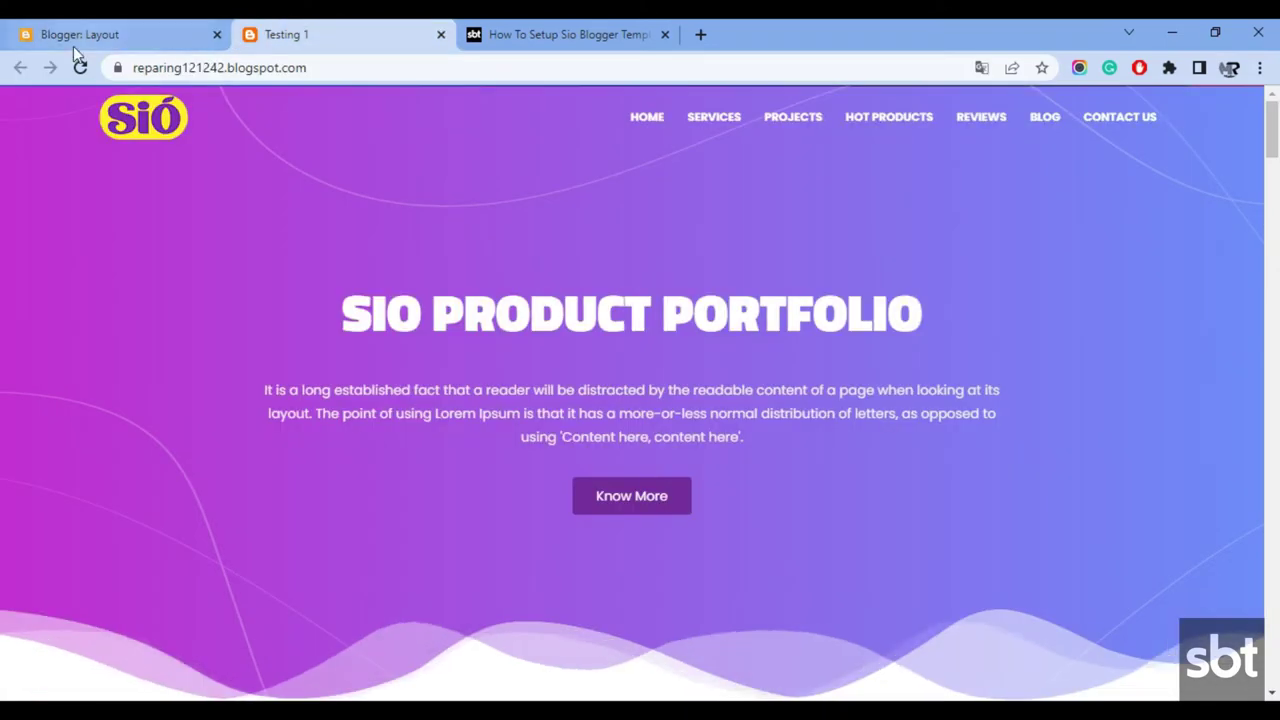
left_click(72, 68)
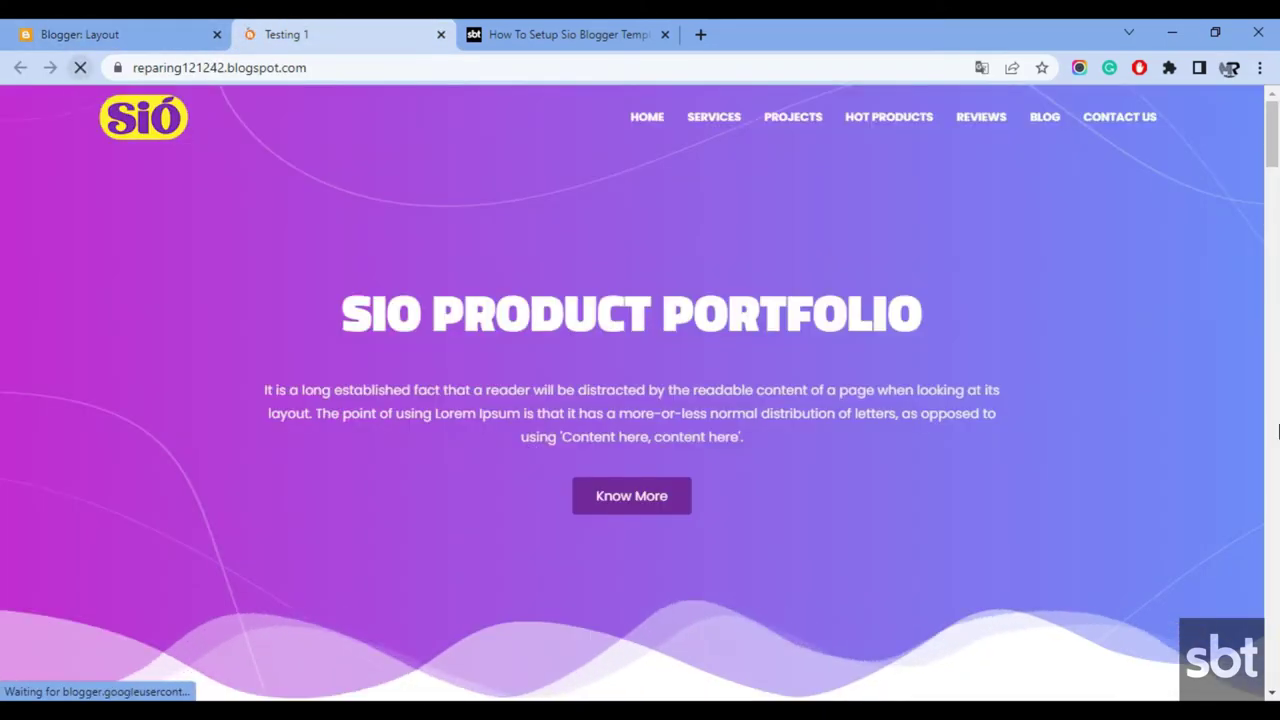
scroll(1240, 420, "down", 4)
scroll(1276, 437, "up", 5)
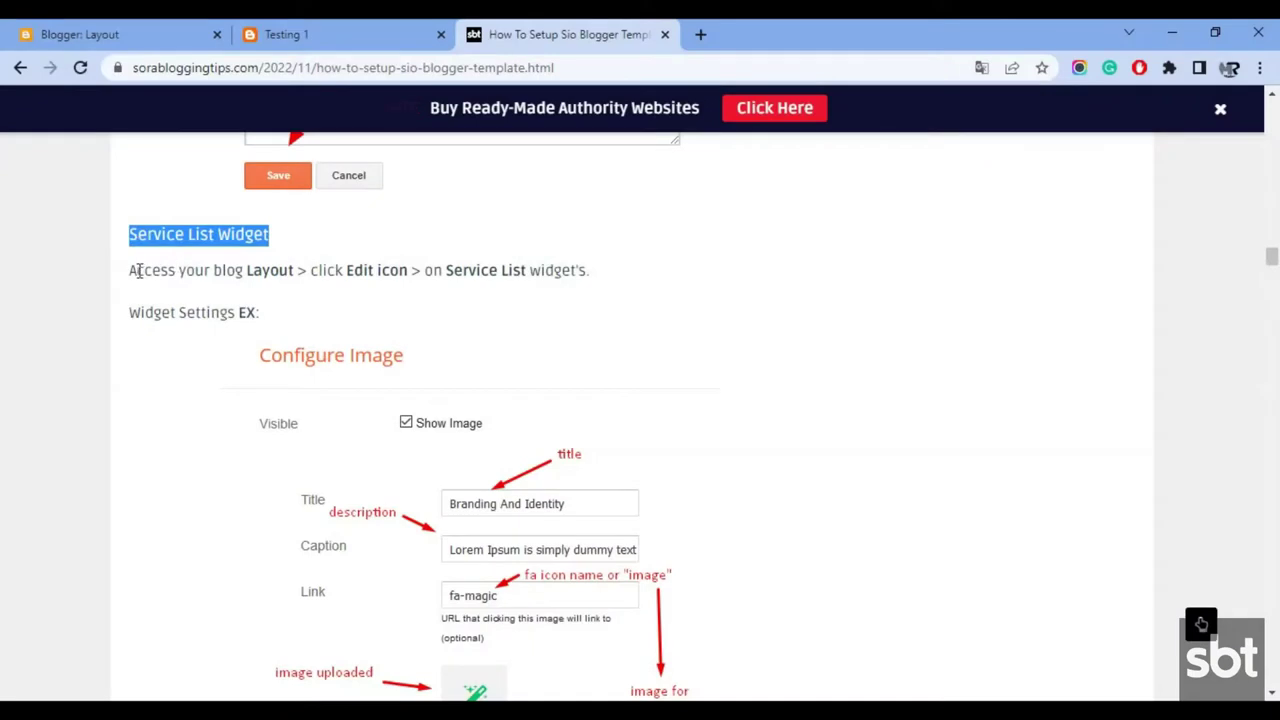
Step: Read the setup guide's Service List widget instructions and its example image settings
left_click_drag(178, 270, 537, 295)
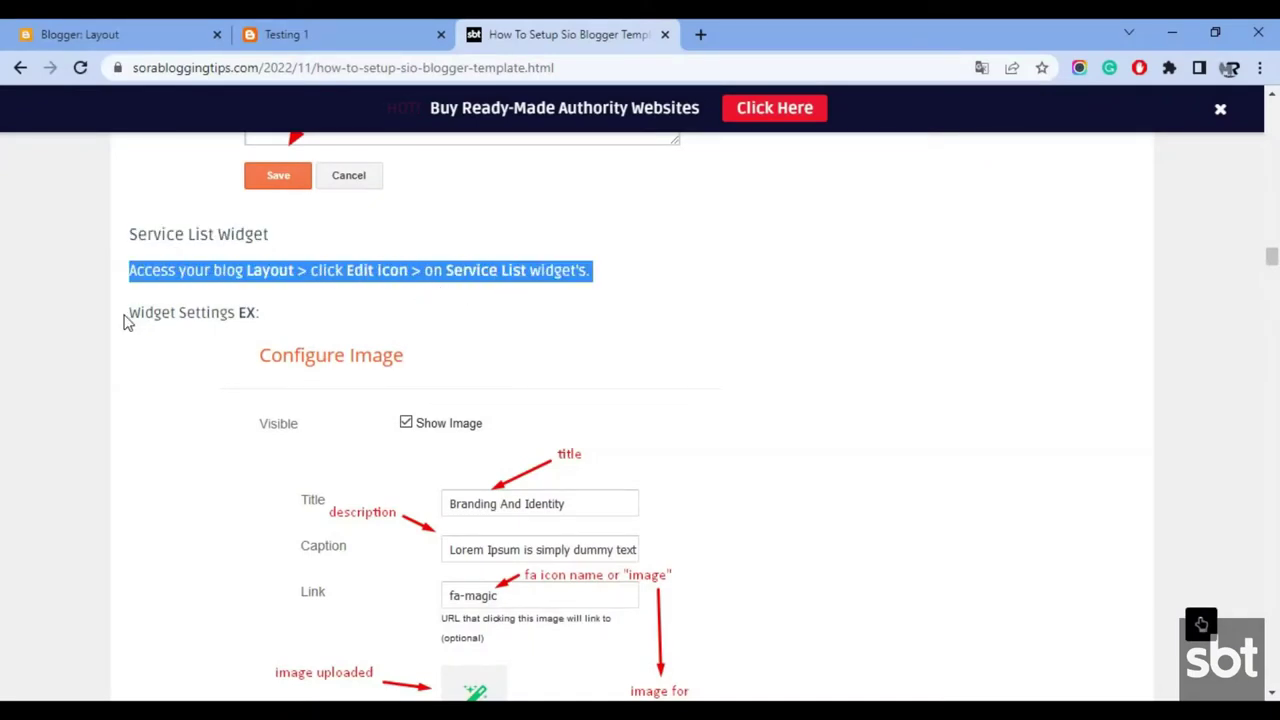
left_click_drag(131, 313, 274, 314)
scroll(274, 314, "down", 5)
scroll(357, 394, "up", 2)
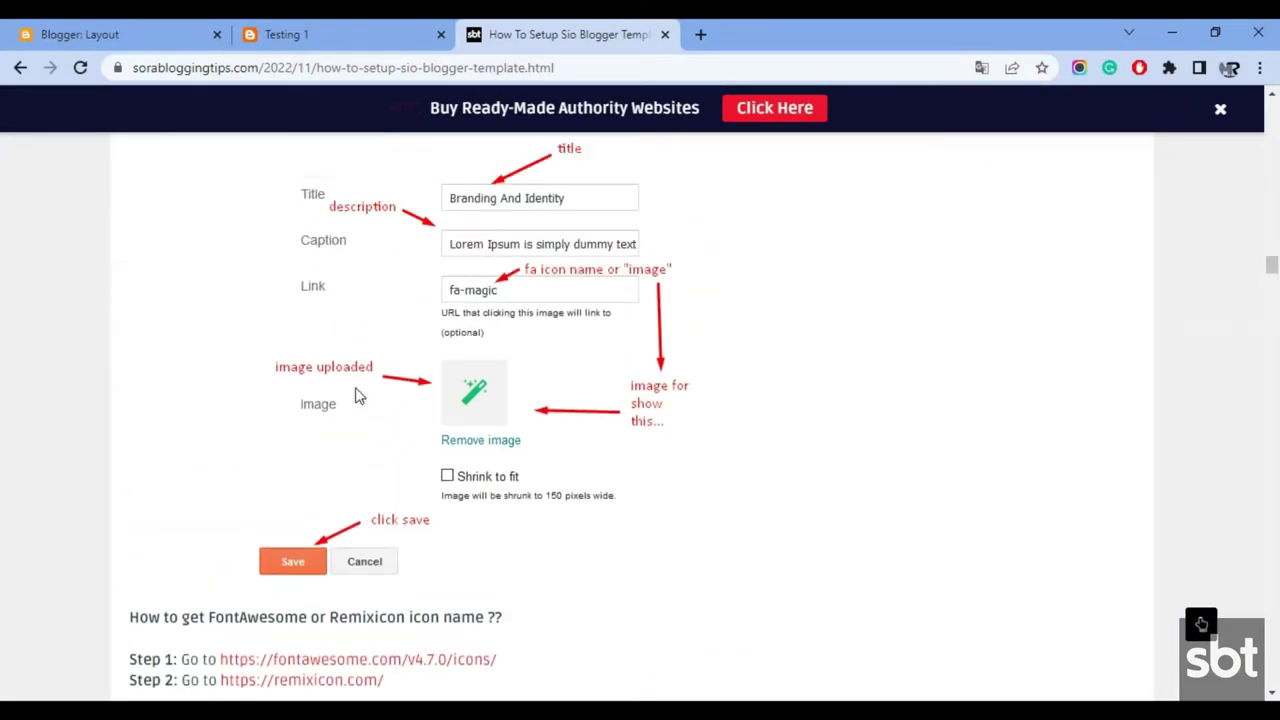
Step: Read the guide's instructions for finding a FontAwesome or Remixicon icon name, including the phone icon example
scroll(567, 450, "down", 3)
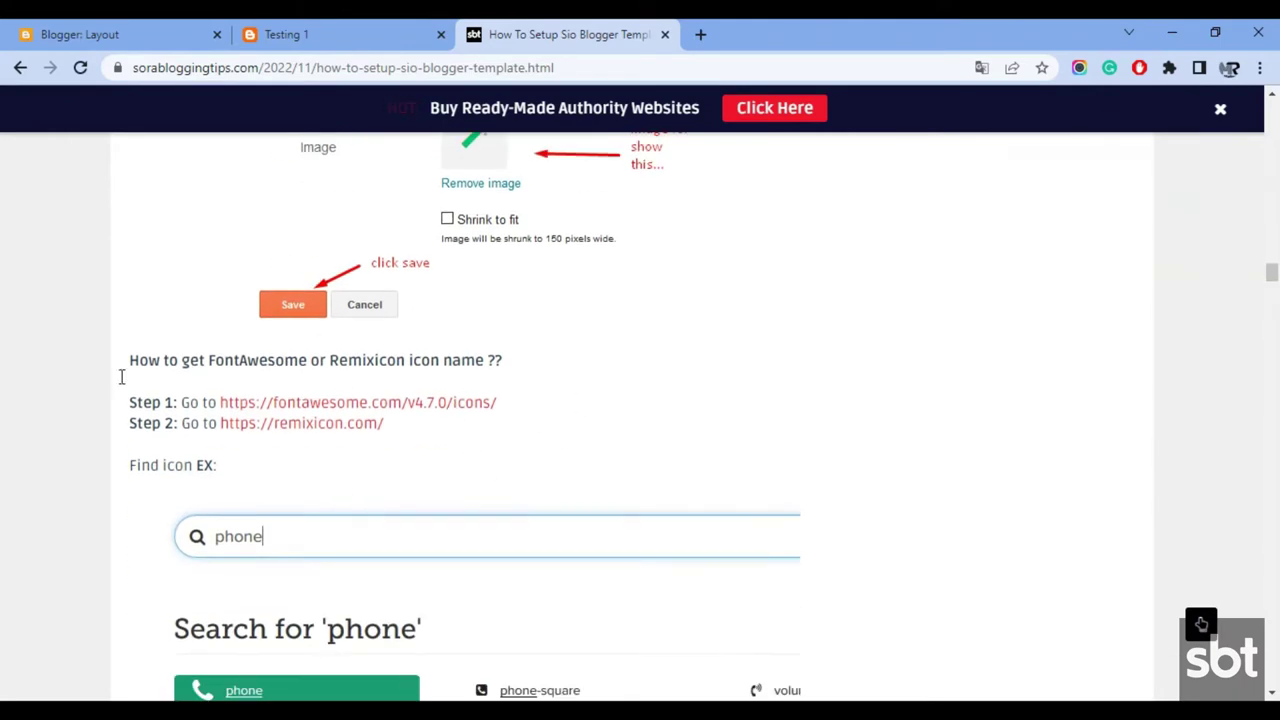
left_click_drag(217, 360, 507, 366)
left_click_drag(130, 401, 481, 404)
left_click_drag(134, 426, 403, 434)
scroll(397, 434, "down", 5)
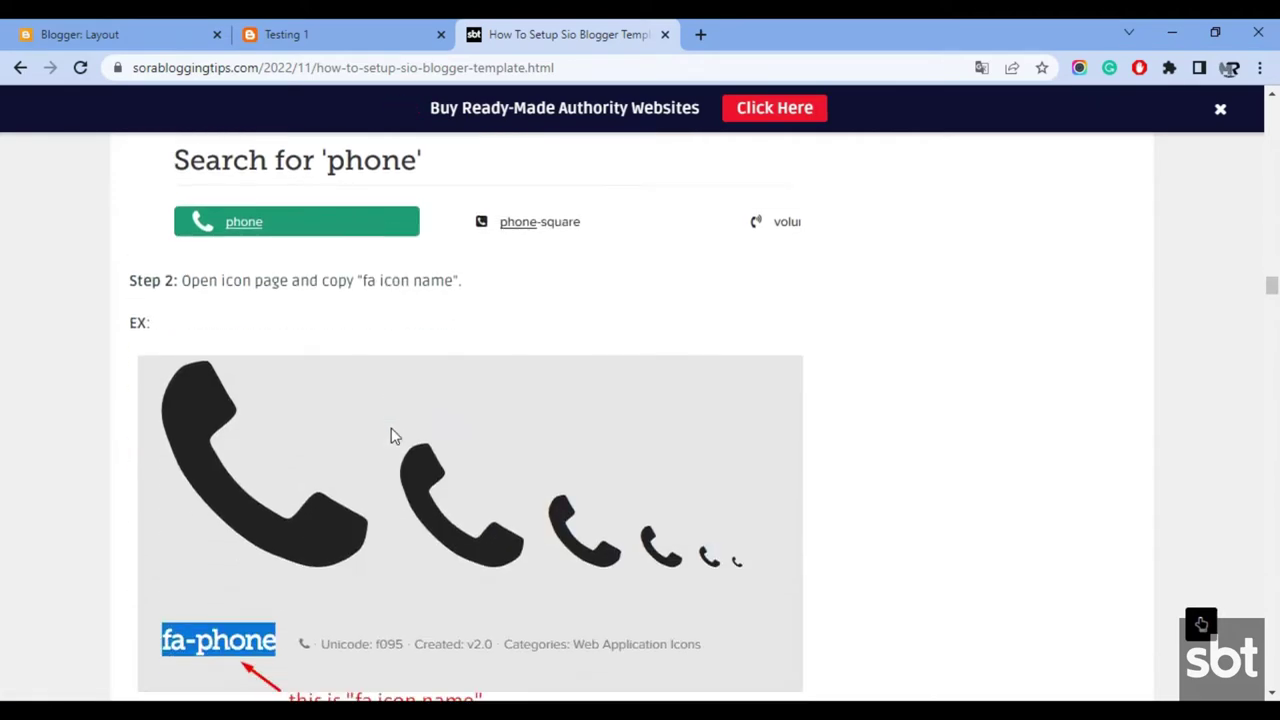
scroll(392, 436, "down", 5)
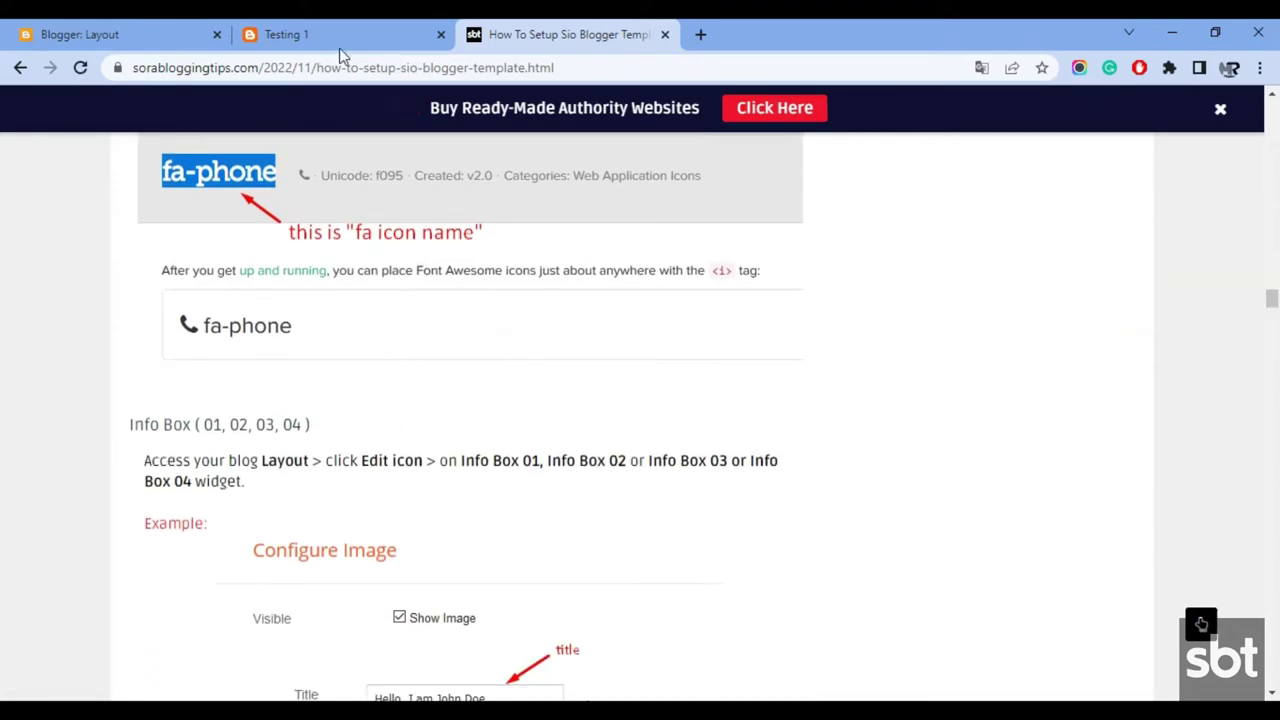
Step: Open the App Design widget under Service List in Blogger's Layout, review its image settings and save it
left_click(312, 30)
scroll(490, 515, "up", 7)
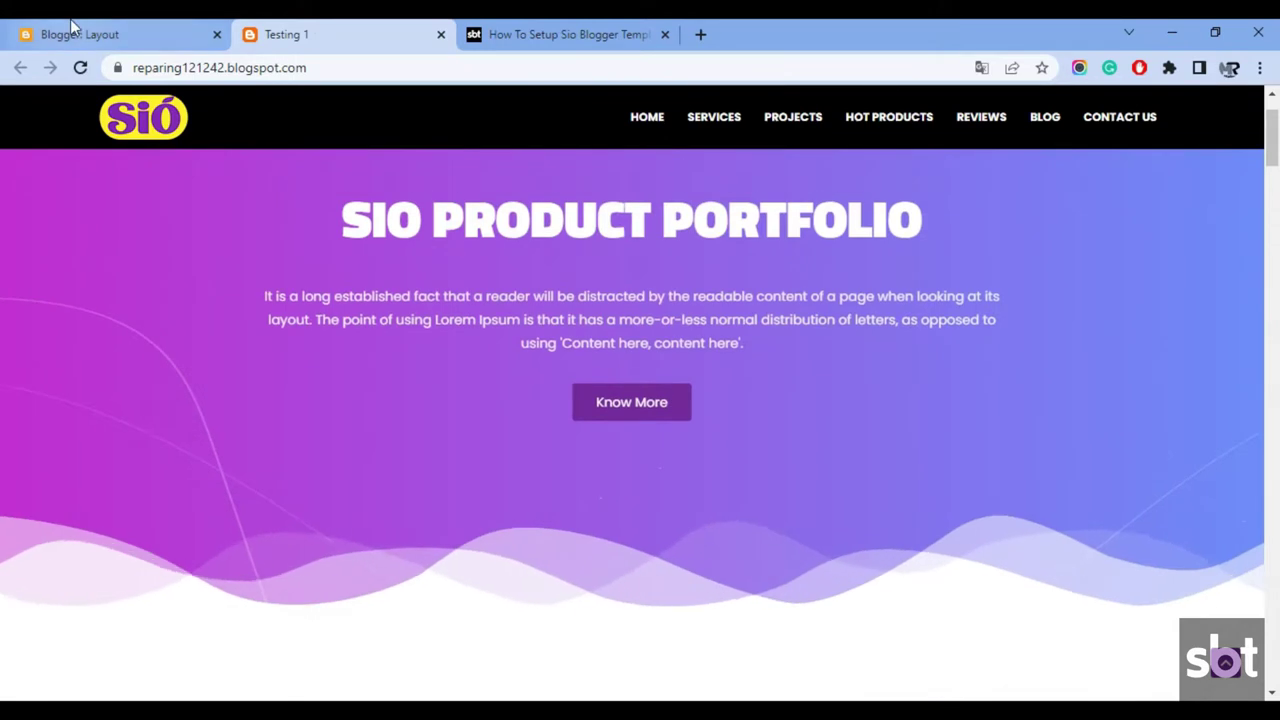
left_click(80, 34)
scroll(575, 520, "down", 3)
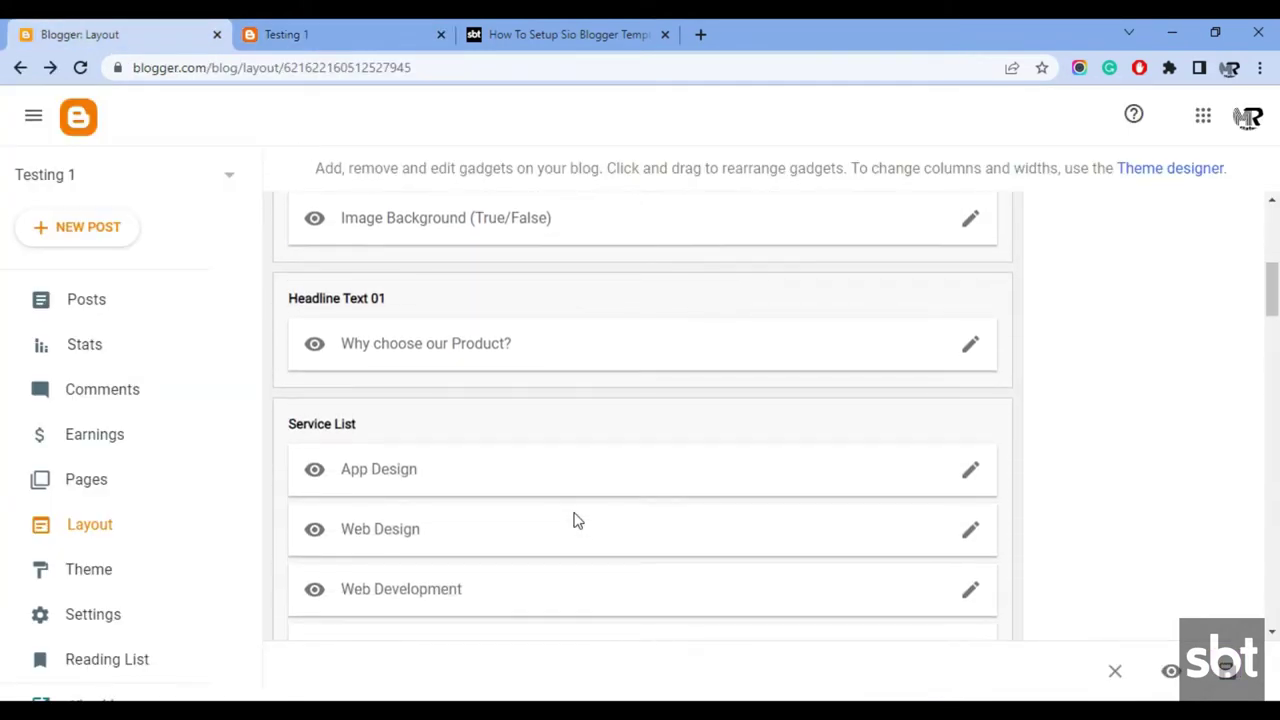
left_click(970, 474)
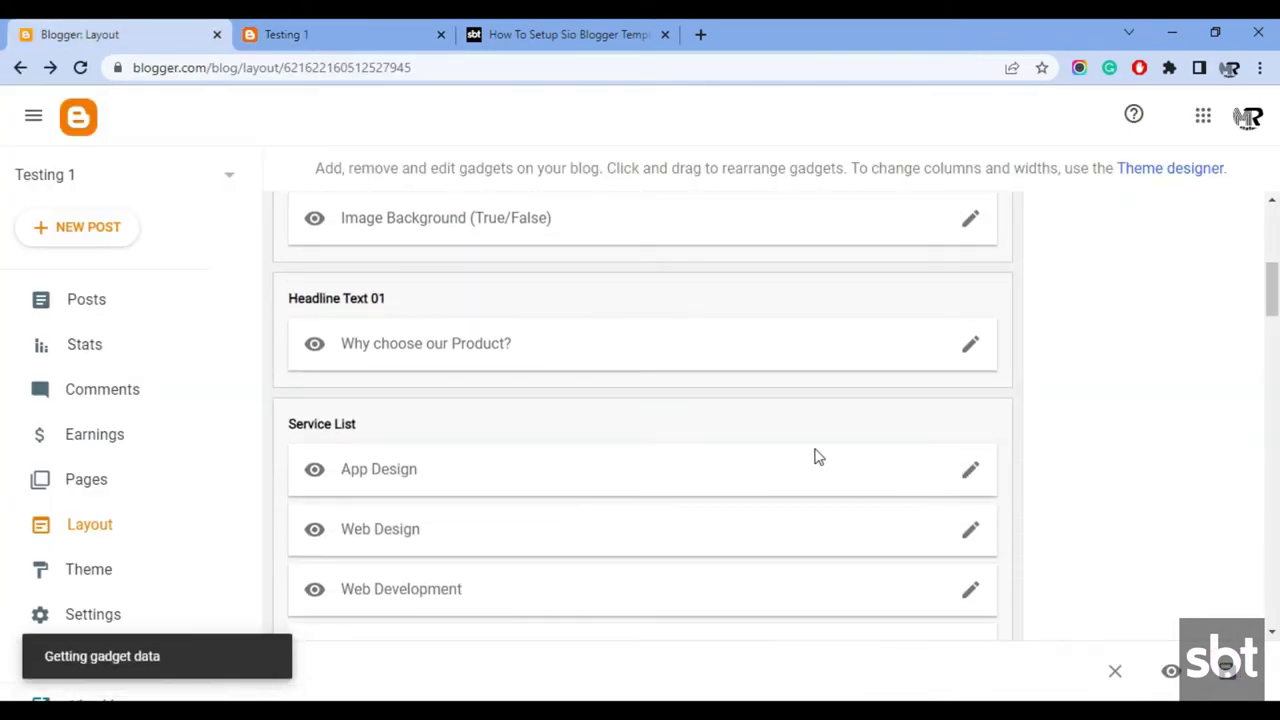
scroll(708, 447, "down", 3)
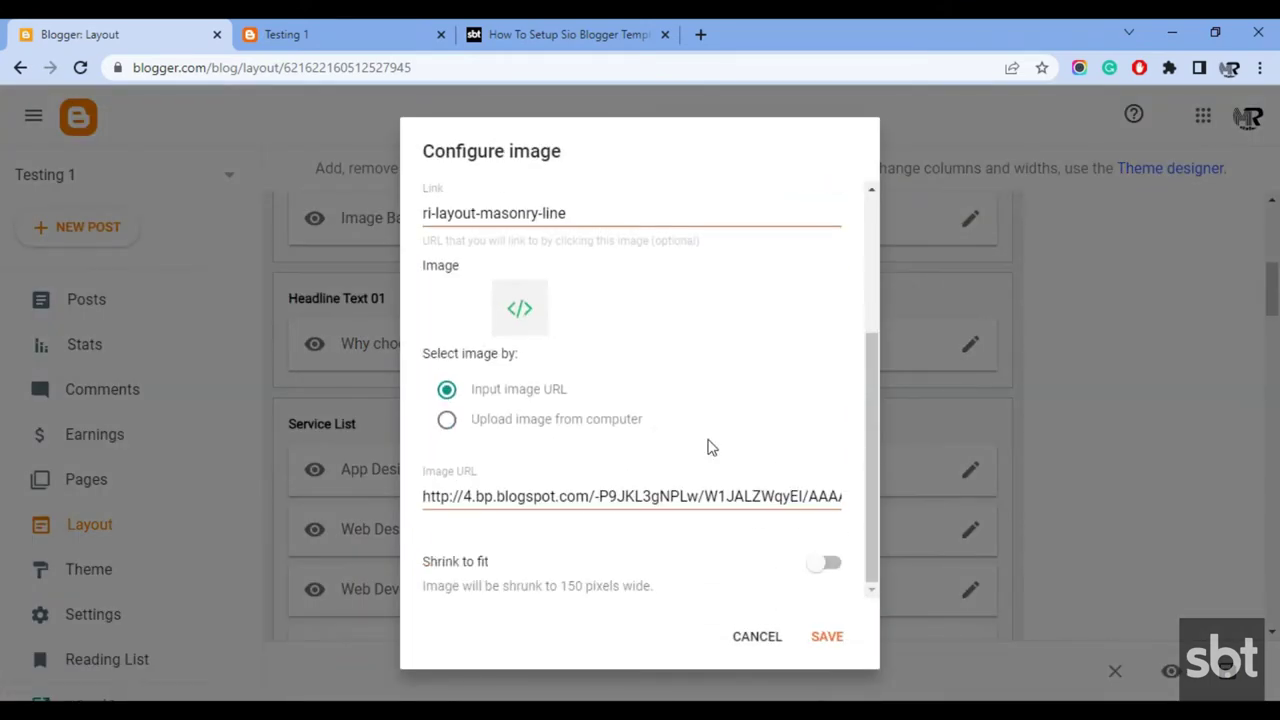
scroll(708, 447, "up", 3)
left_click(827, 637)
Step: Examine the service cards on the live blog
left_click(287, 34)
scroll(741, 562, "down", 1)
scroll(741, 562, "down", 5)
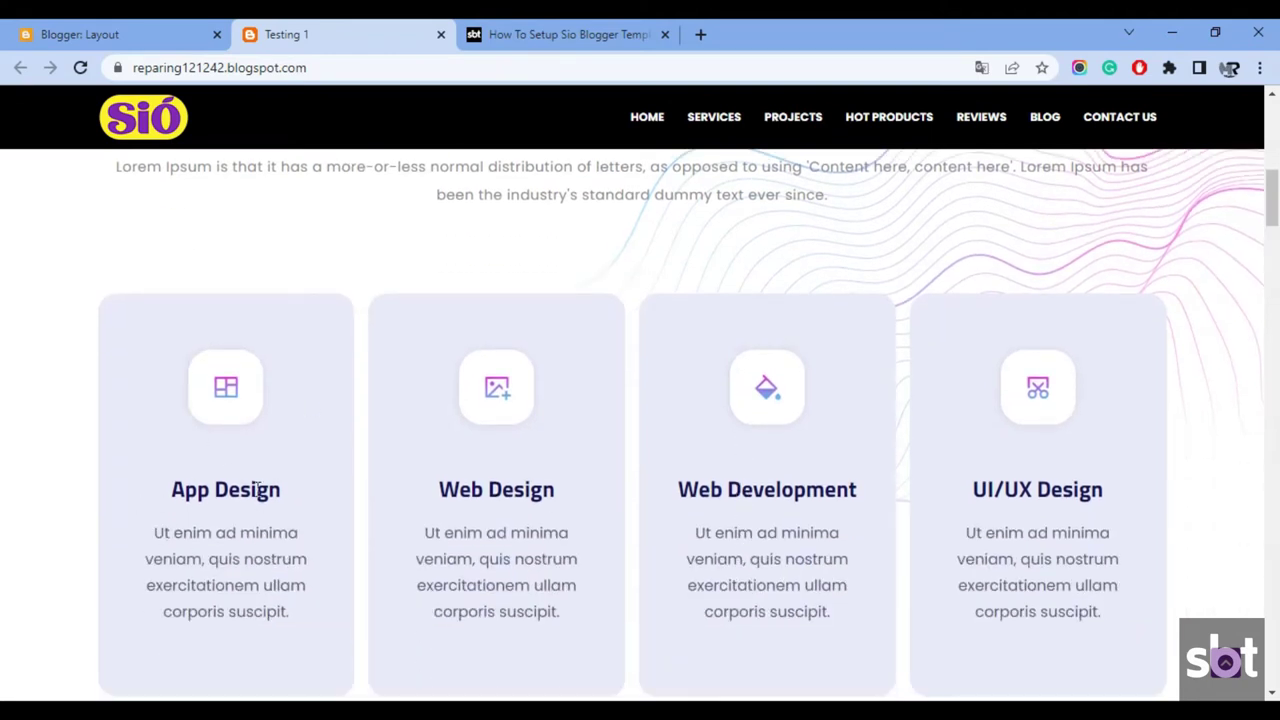
Step: Open the Web Design widget under Service List in Blogger's Layout, review its settings and save it
left_click(80, 34)
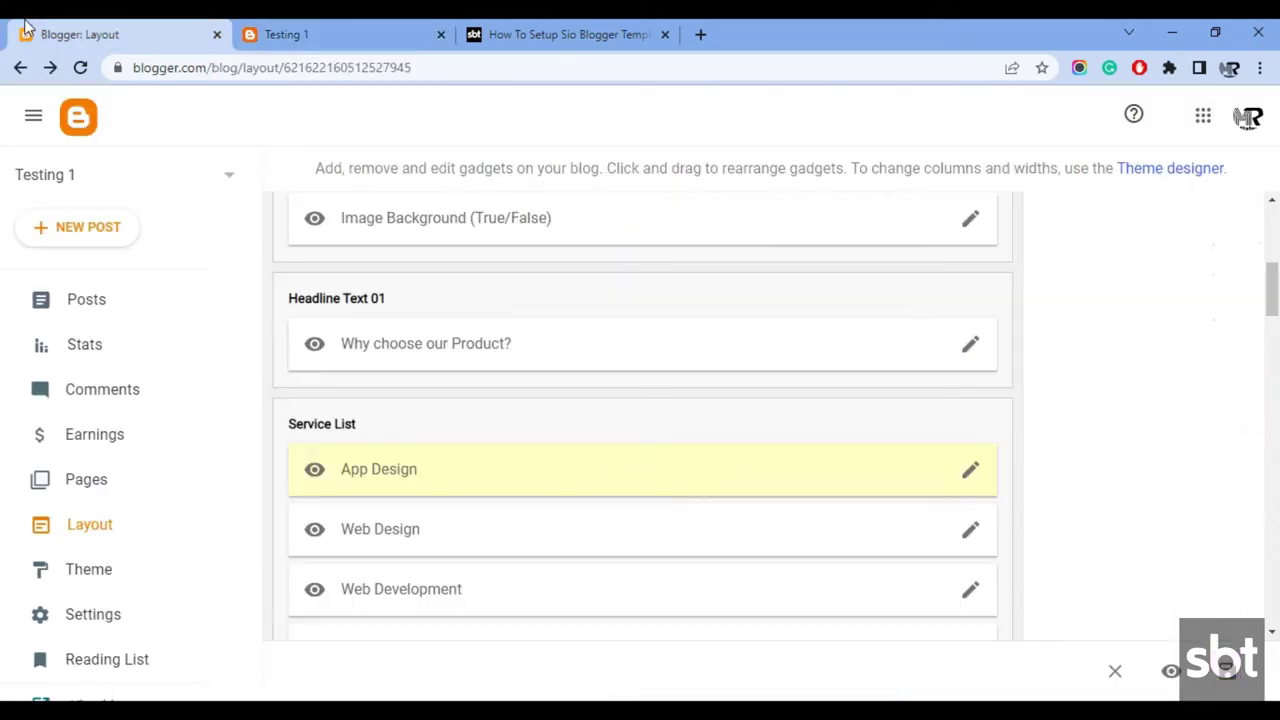
scroll(837, 517, "down", 2)
left_click(973, 345)
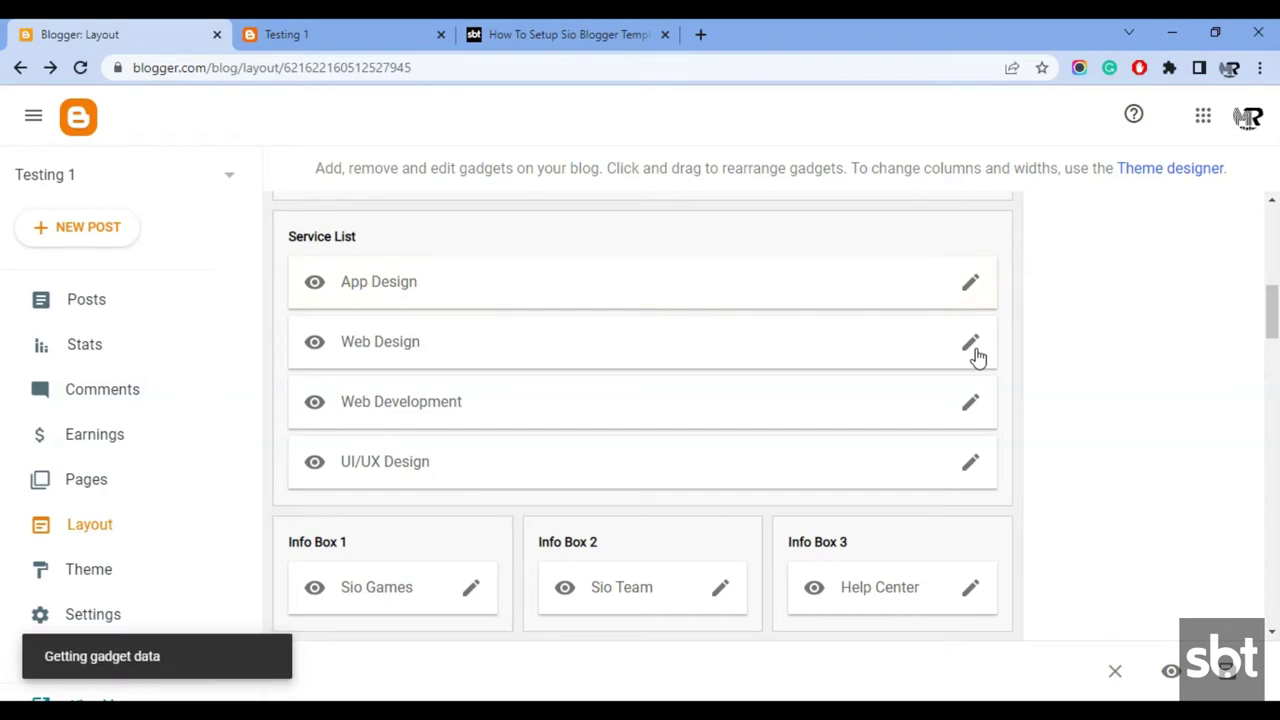
scroll(863, 322, "down", 3)
left_click(828, 640)
Step: Check the service cards on the live blog and reread the guide's icon name instructions
left_click(410, 30)
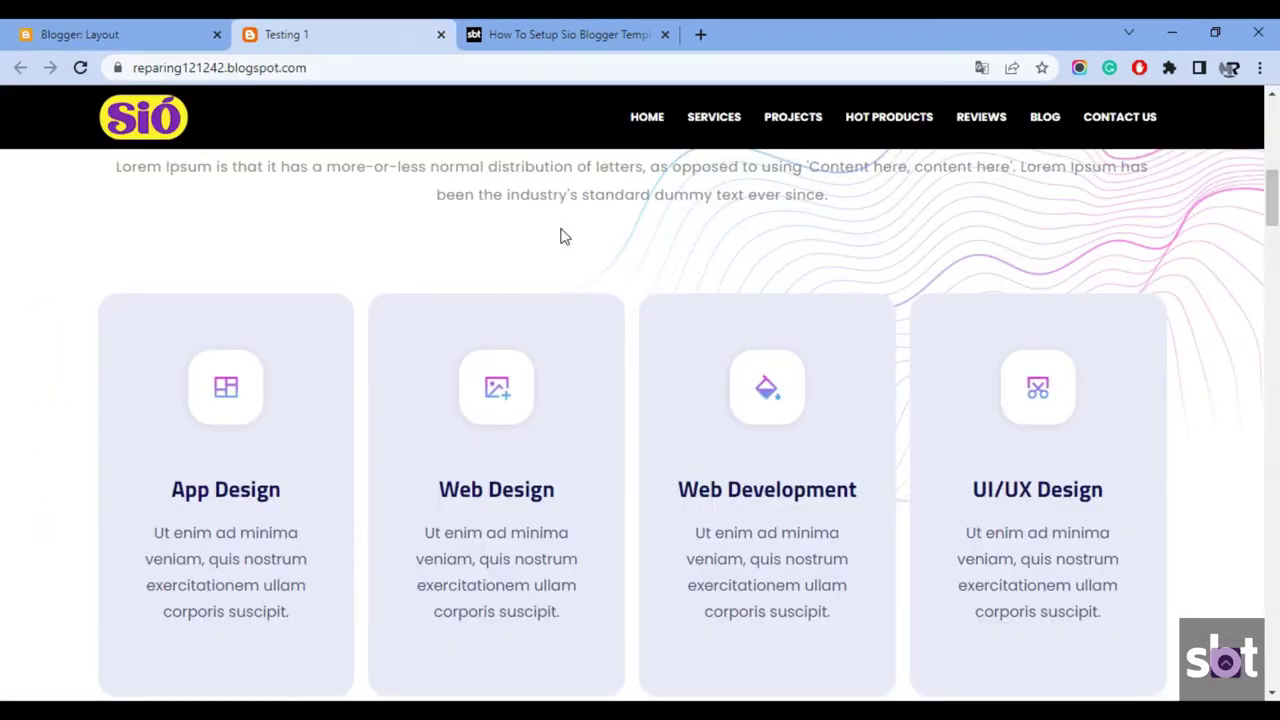
scroll(500, 200, "down", 2)
left_click(570, 34)
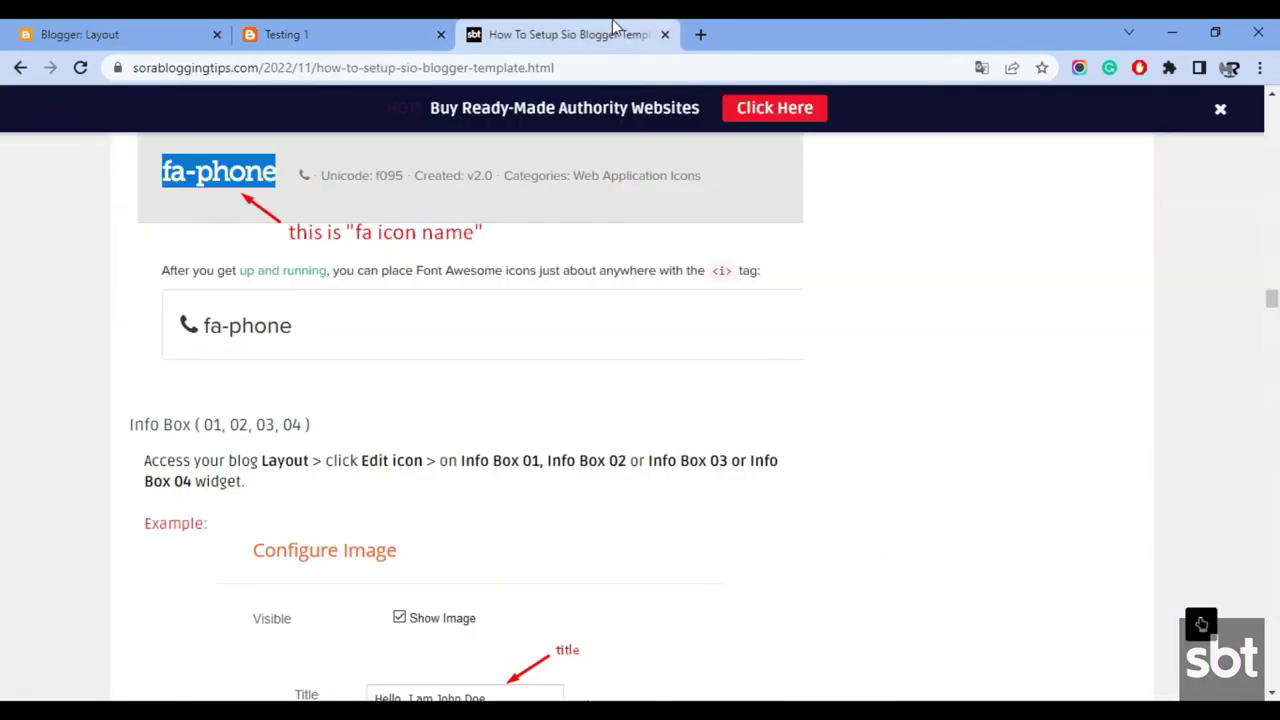
scroll(449, 345, "up", 8)
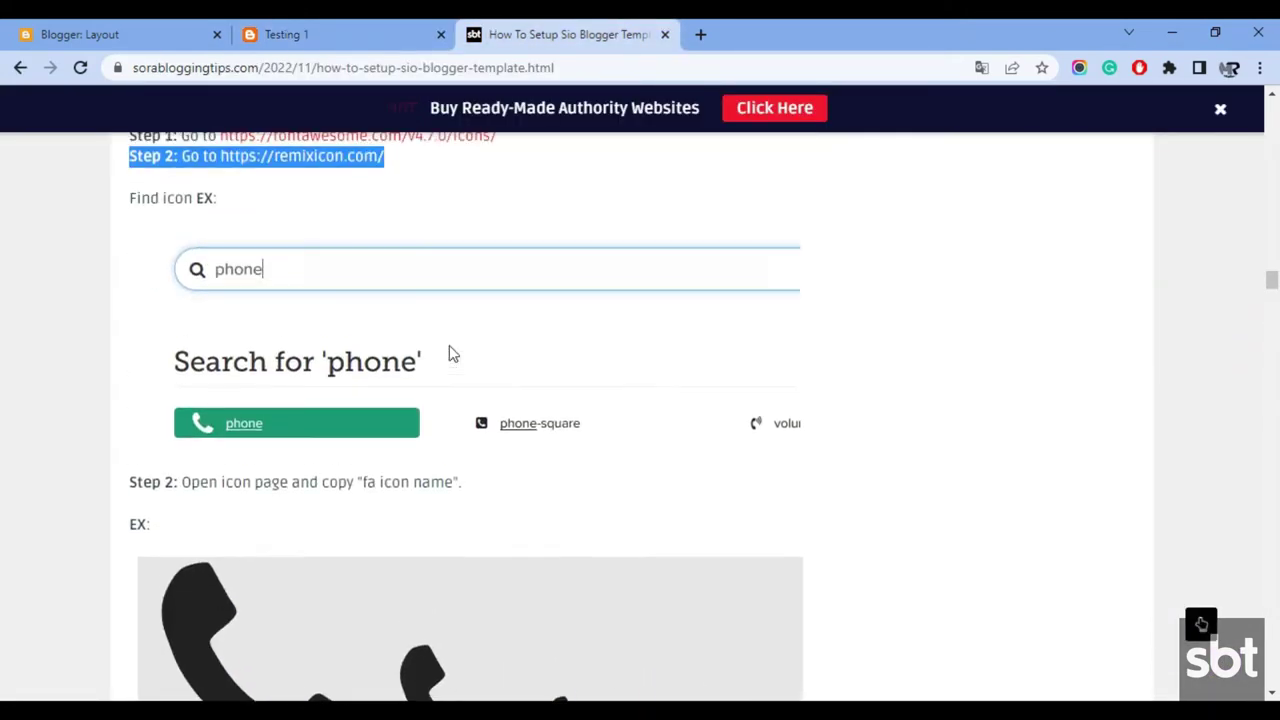
scroll(449, 345, "up", 2)
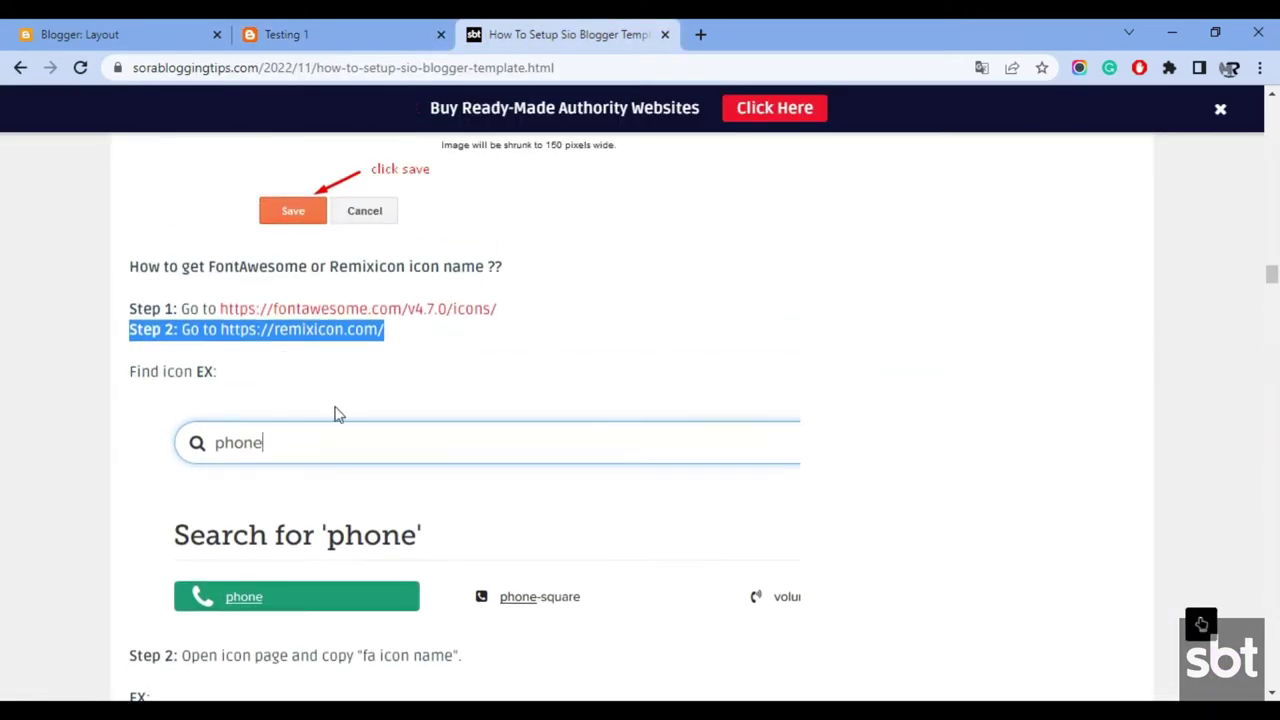
scroll(366, 557, "down", 2)
scroll(366, 557, "down", 7)
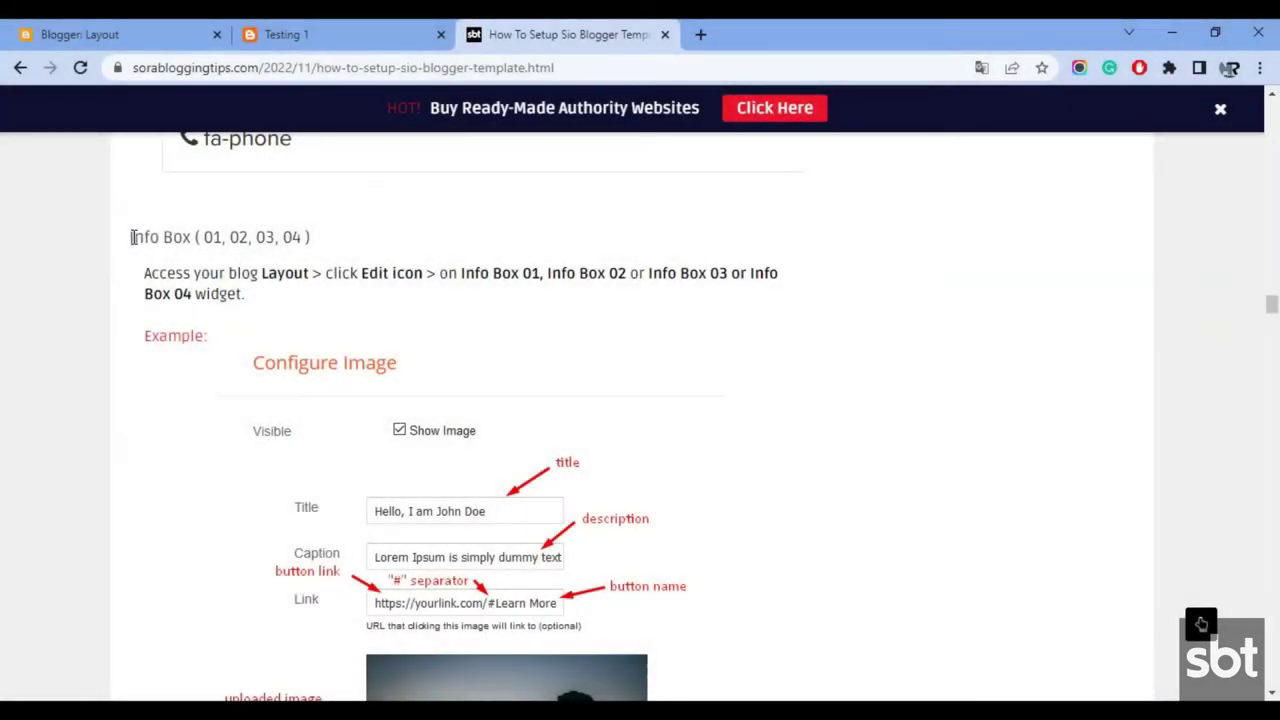
Step: Read the guide's Info Box (01, 02, 03, 04) instructions and examine the info boxes on the live blog
left_click_drag(132, 237, 324, 243)
left_click_drag(147, 274, 277, 306)
scroll(362, 330, "down", 2)
scroll(362, 330, "down", 3)
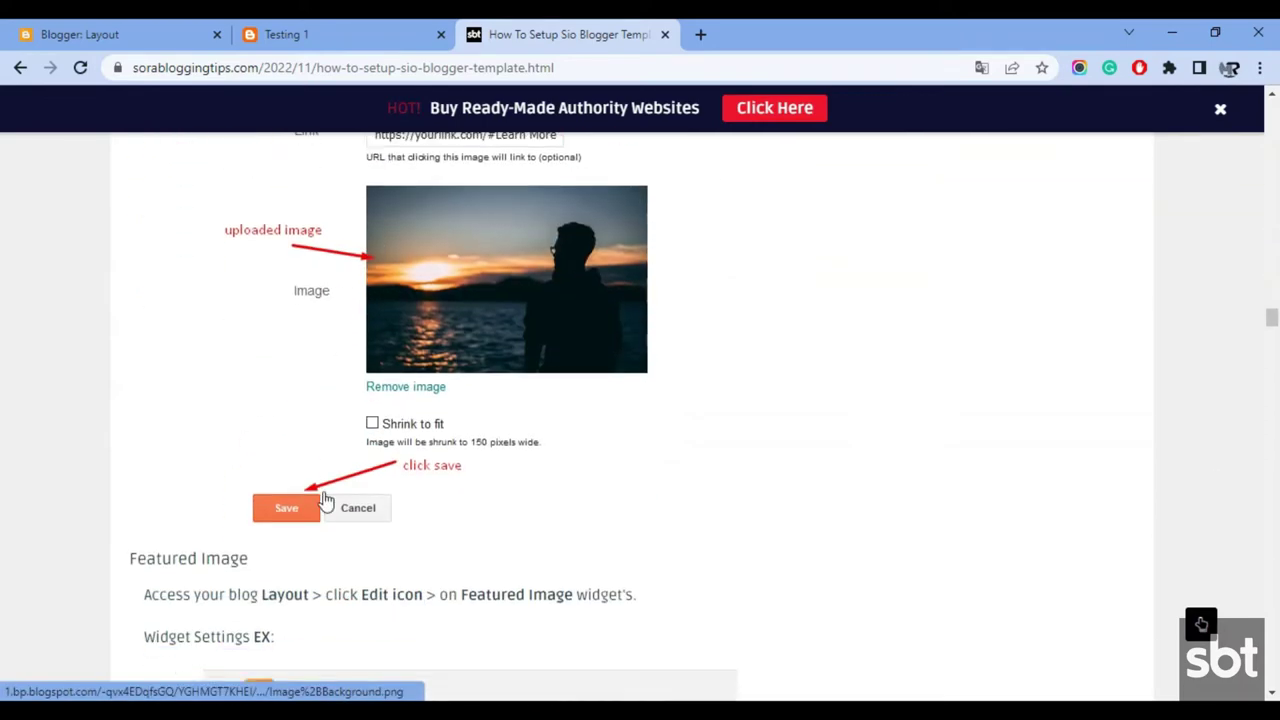
left_click(397, 25)
scroll(686, 309, "down", 8)
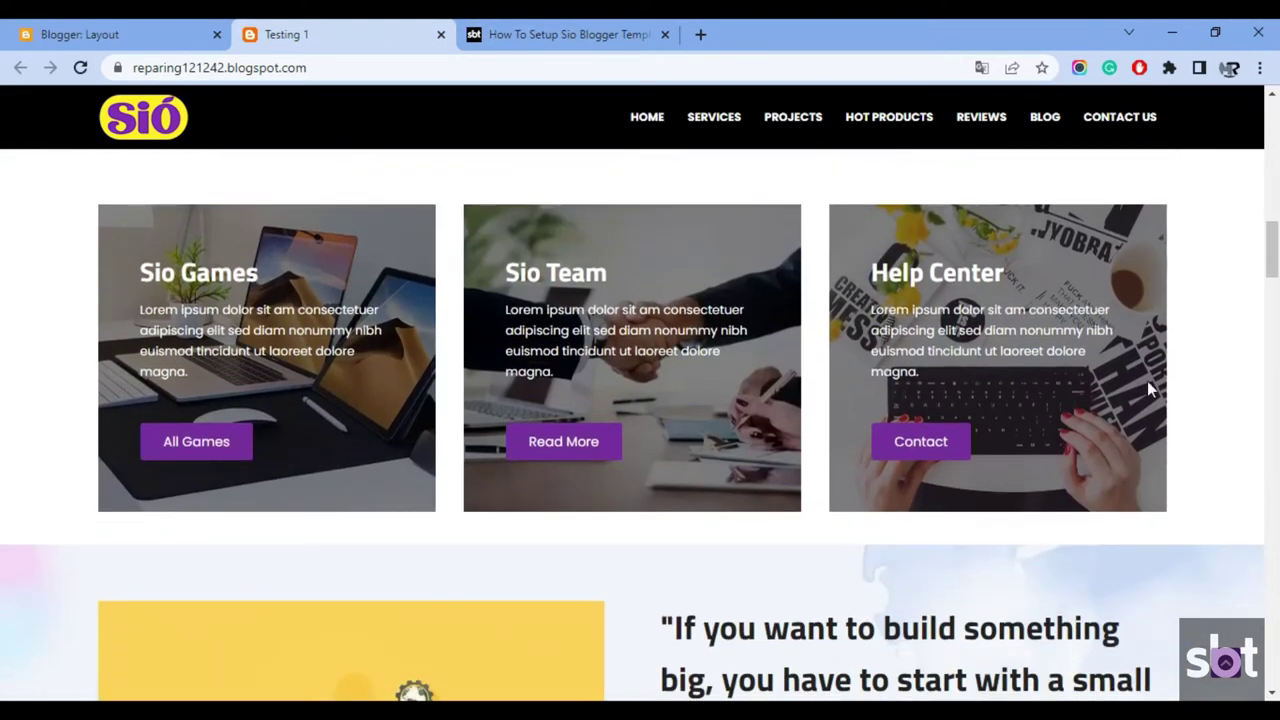
Step: Open the Sio Games widget under Info Box 1 in Blogger's Layout, review its image settings and save it
left_click(70, 34)
scroll(650, 395, "down", 3)
left_click(471, 308)
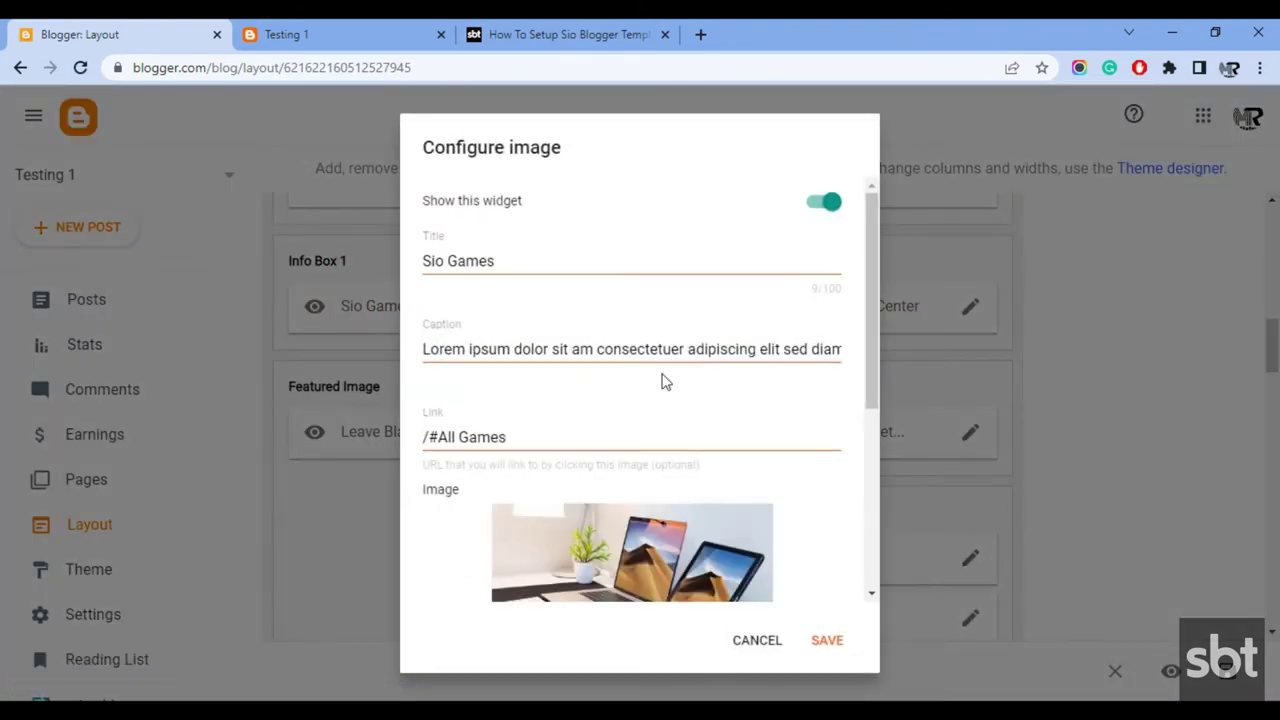
scroll(663, 380, "down", 3)
scroll(660, 381, "up", 3)
scroll(660, 381, "down", 3)
scroll(660, 381, "up", 3)
scroll(658, 381, "down", 3)
left_click(840, 645)
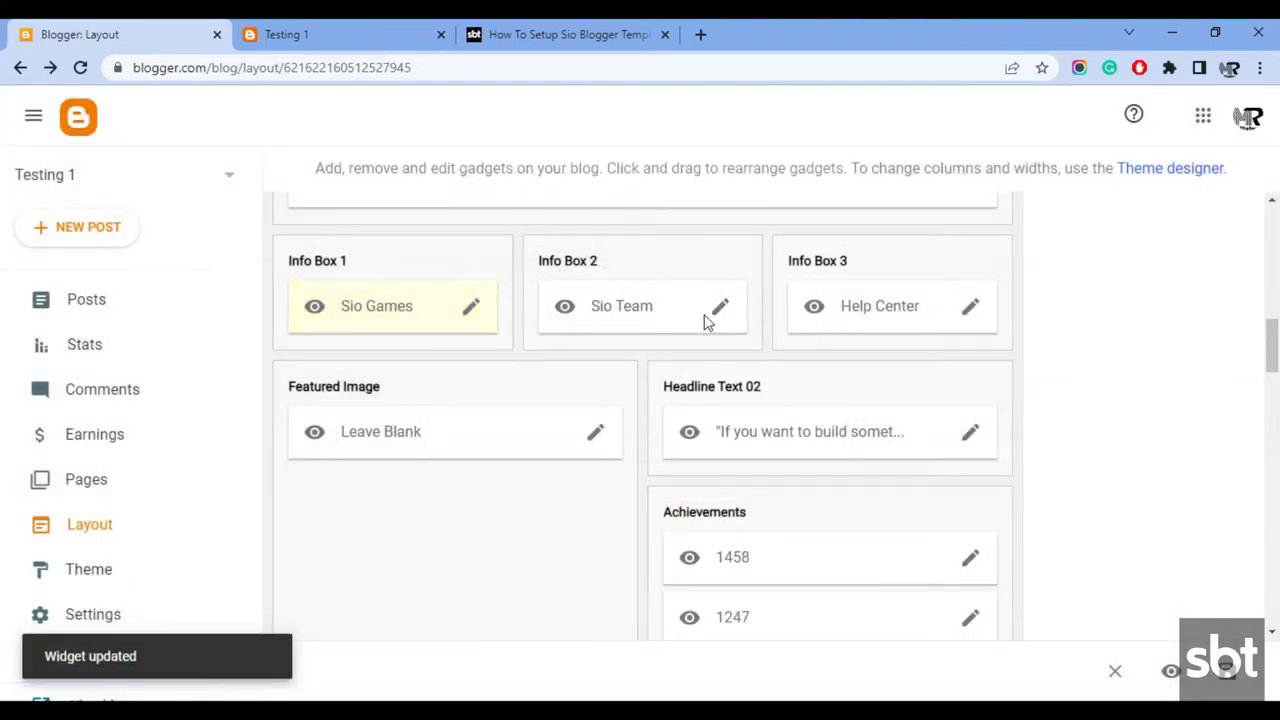
Step: Try to open the Sio Team widget under Info Box 2, then return to the live blog
left_click(724, 312)
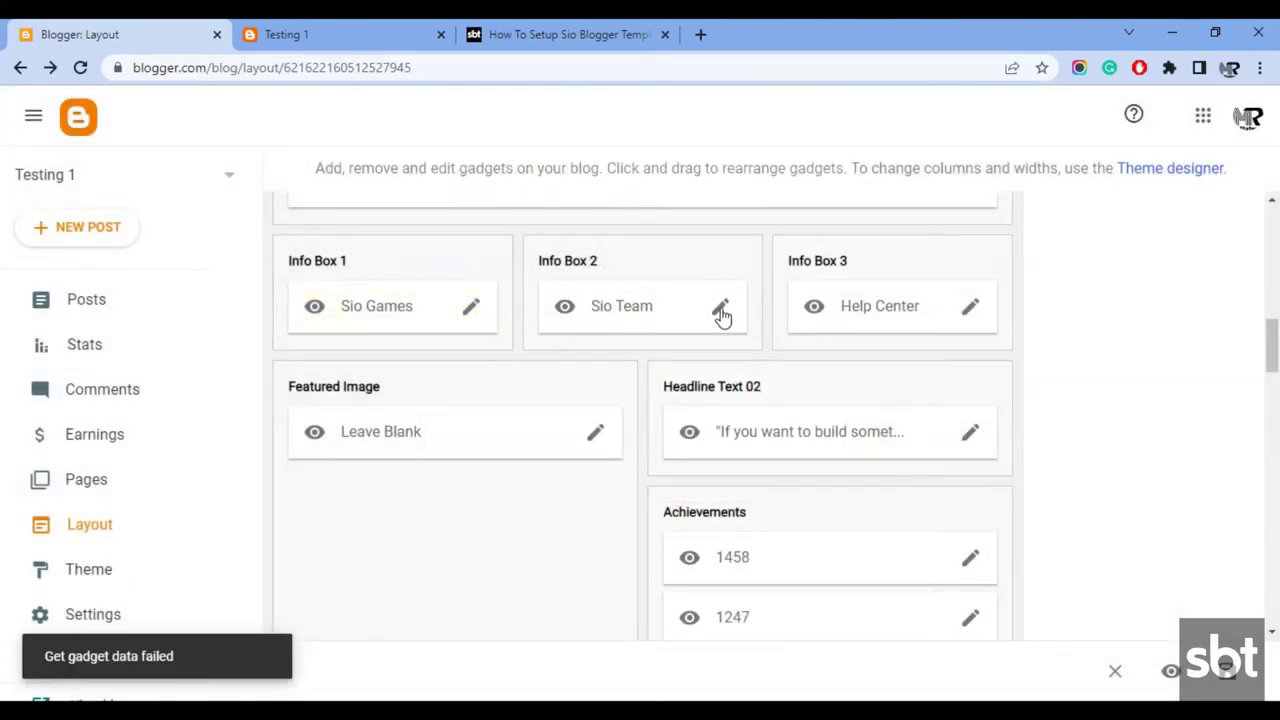
left_click(721, 310)
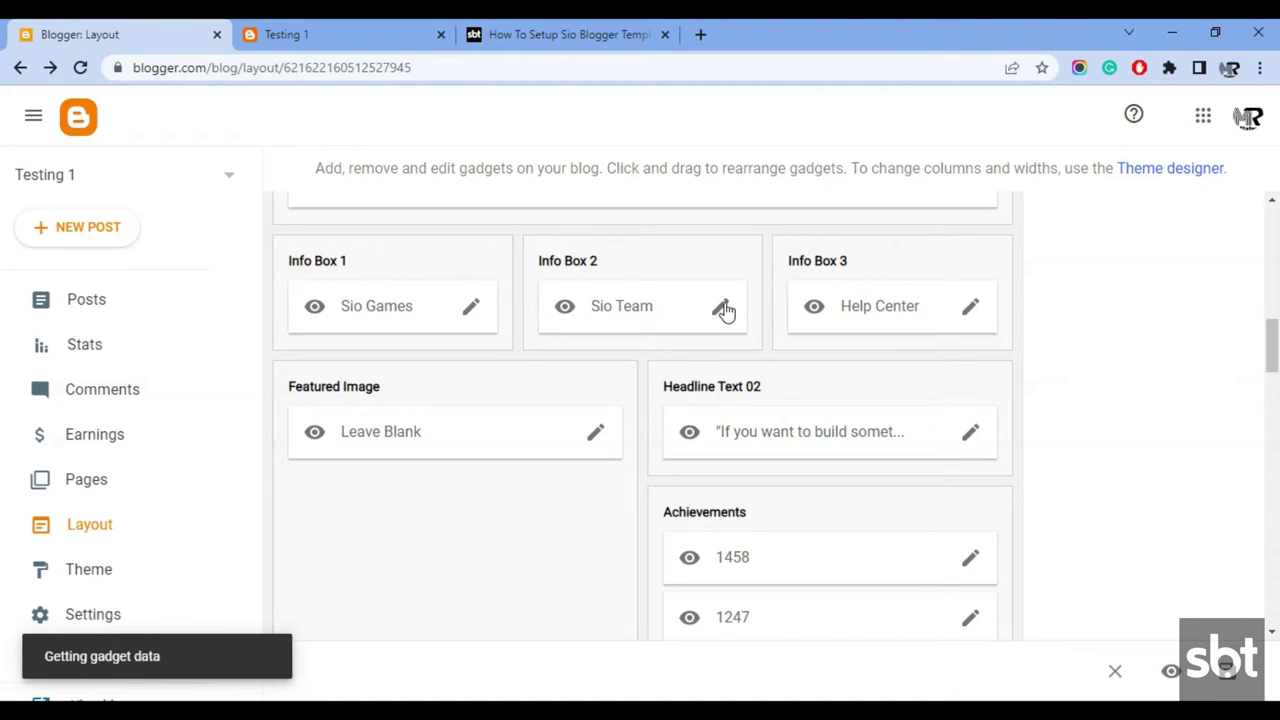
scroll(724, 316, "up", 2)
left_click(296, 30)
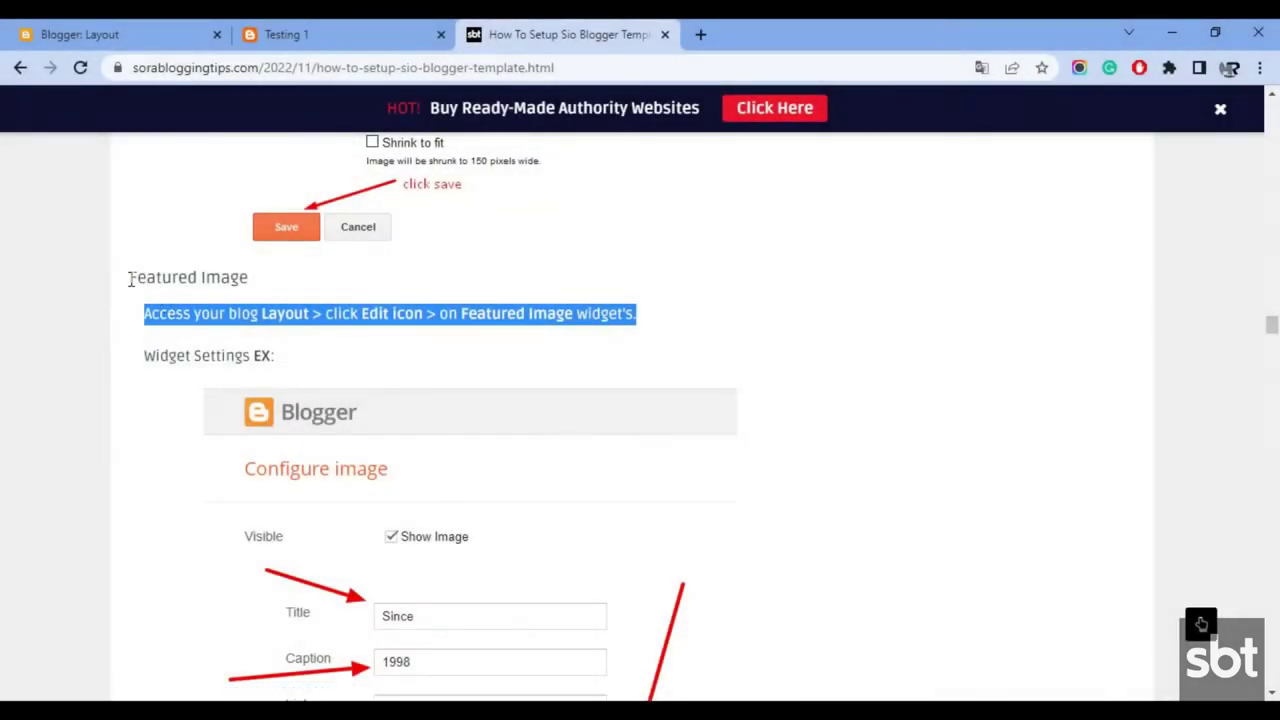
Step: Read the guide's Featured Image instructions and example settings, and examine the featured image on the live blog
left_click_drag(130, 277, 250, 279)
left_click_drag(146, 313, 642, 320)
left_click_drag(145, 352, 300, 363)
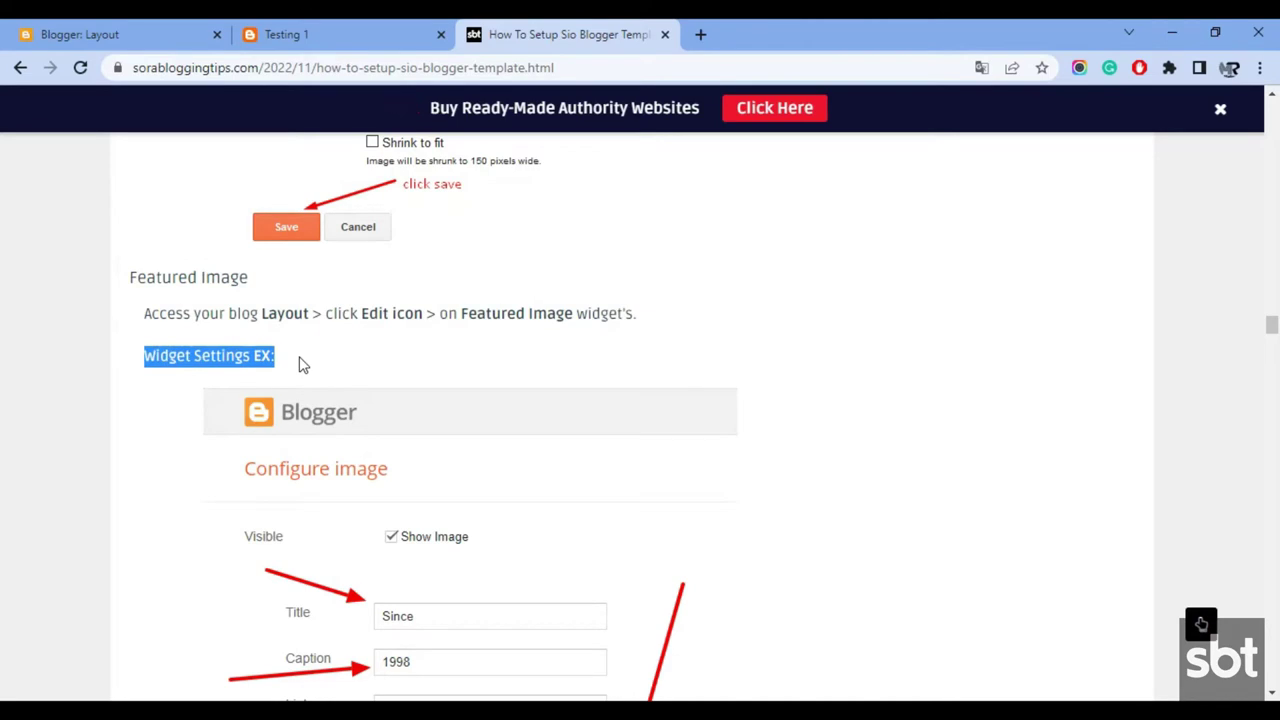
scroll(302, 365, "down", 4)
scroll(397, 563, "down", 2)
scroll(640, 363, "up", 1)
left_click(300, 34)
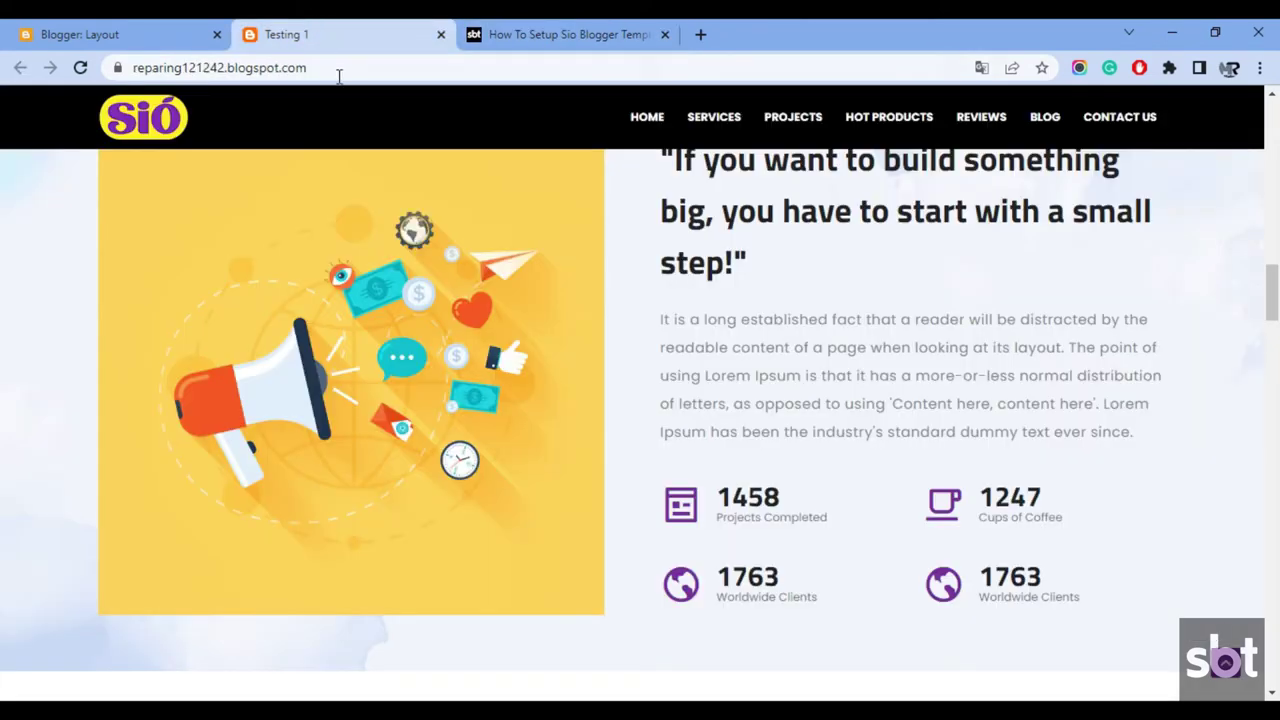
Step: Review and save the Featured Image widget's settings in Blogger's Layout, and check the image on the live blog
left_click(212, 30)
scroll(908, 490, "up", 3)
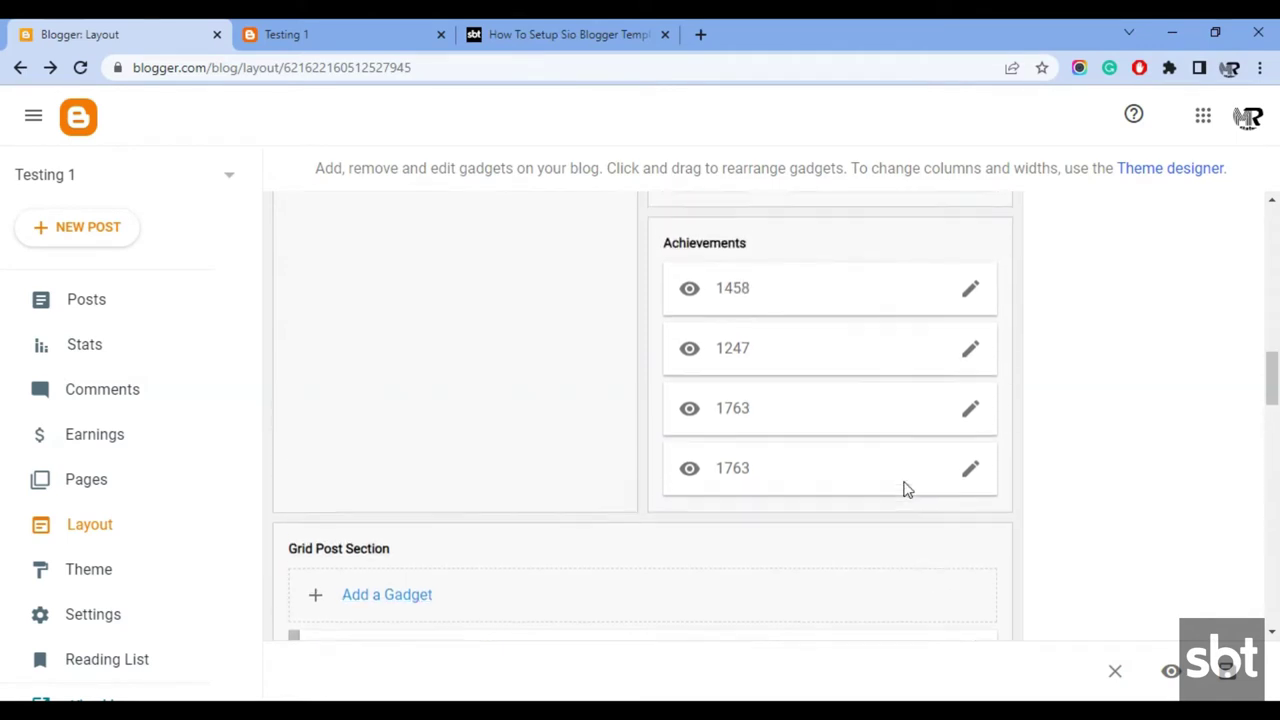
left_click(597, 343)
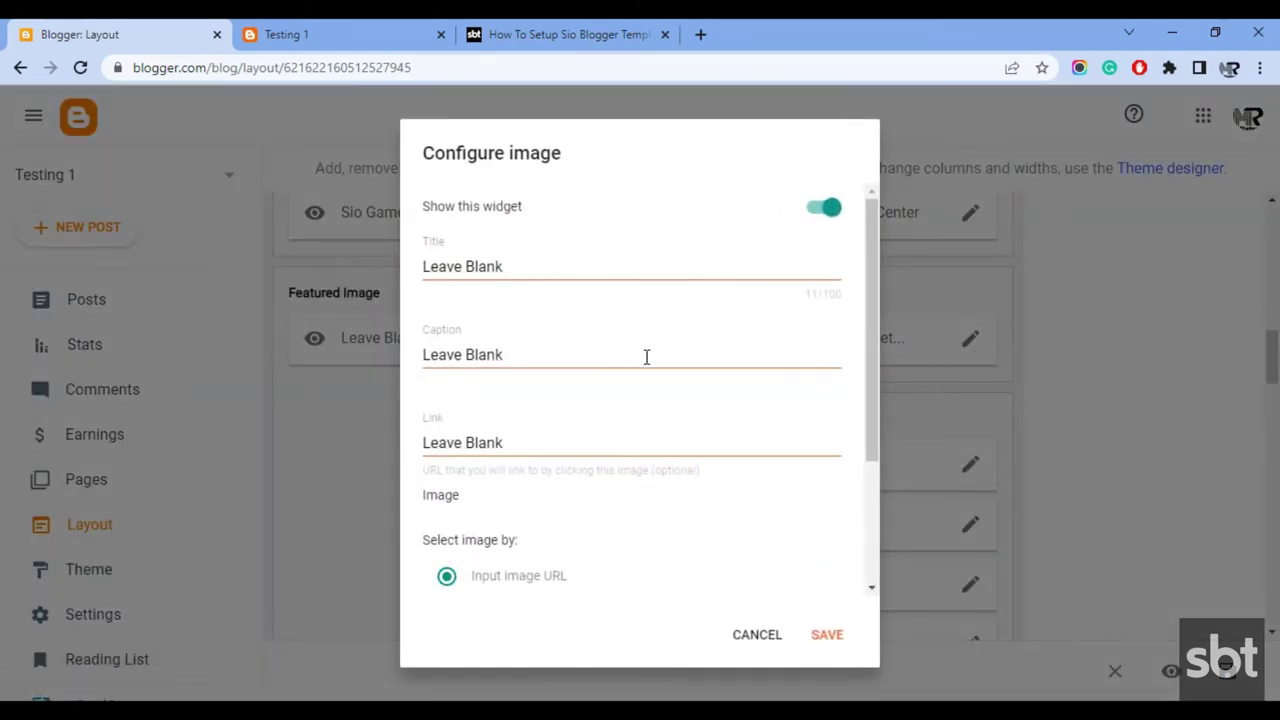
scroll(647, 357, "down", 2)
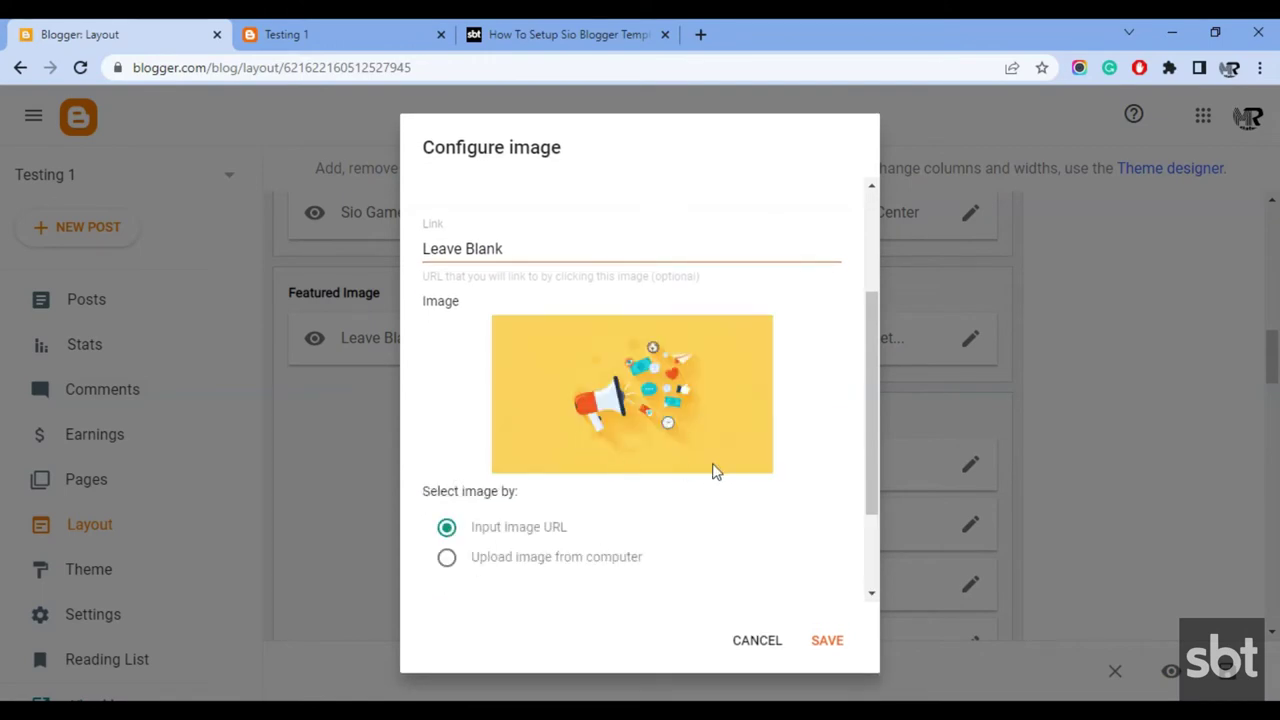
scroll(714, 470, "down", 2)
left_click(827, 642)
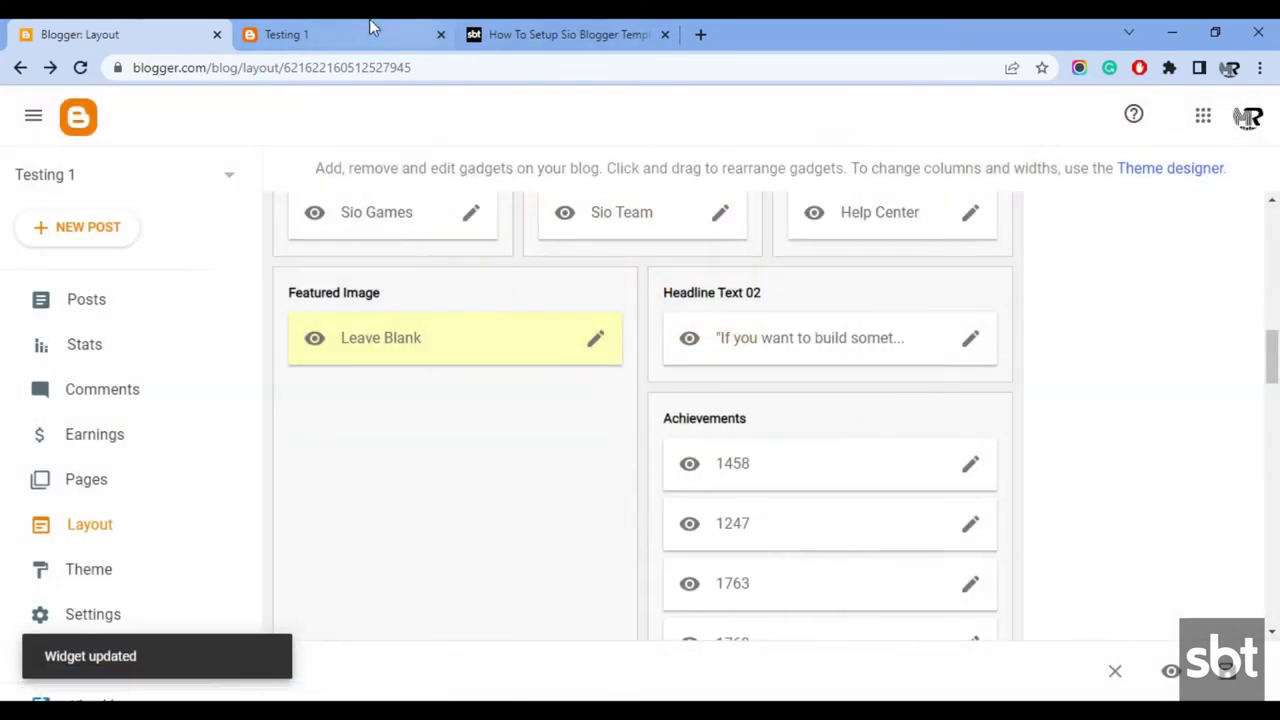
left_click(330, 34)
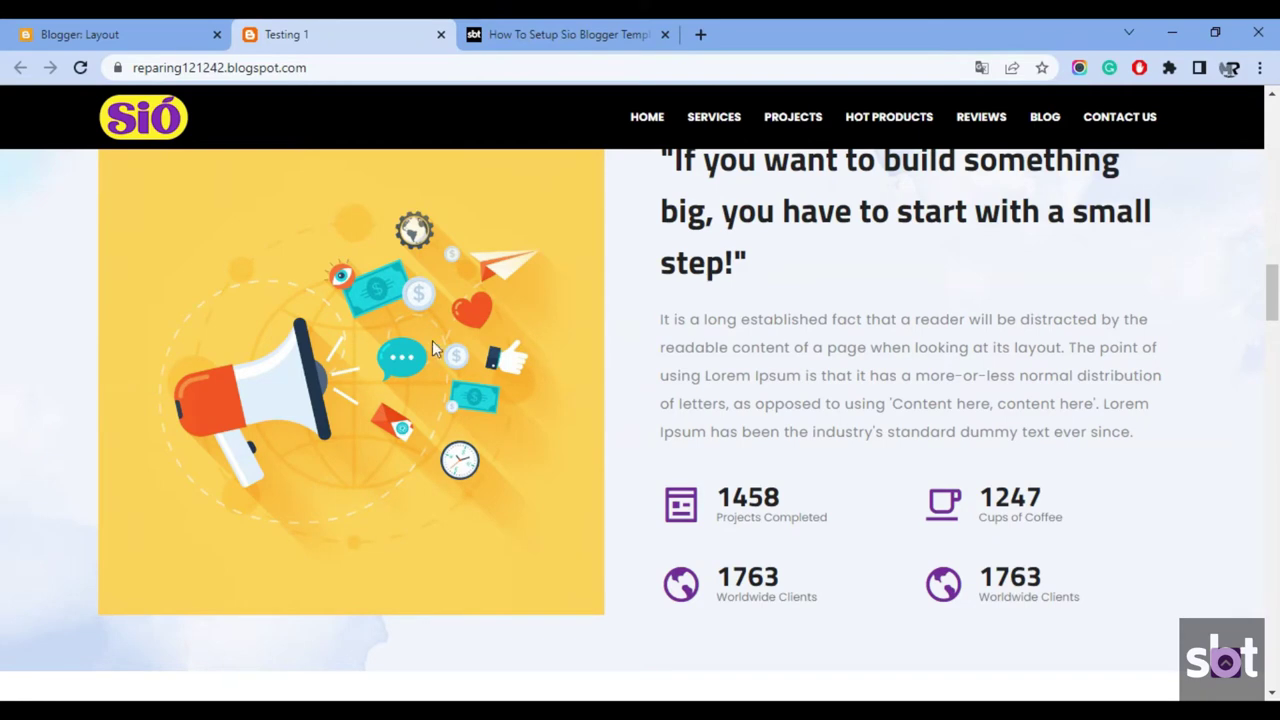
Step: Read the guide's Achievements (Counter) instructions and example settings, and examine the achievement counters on the live blog
left_click(644, 34)
scroll(858, 492, "up", 4)
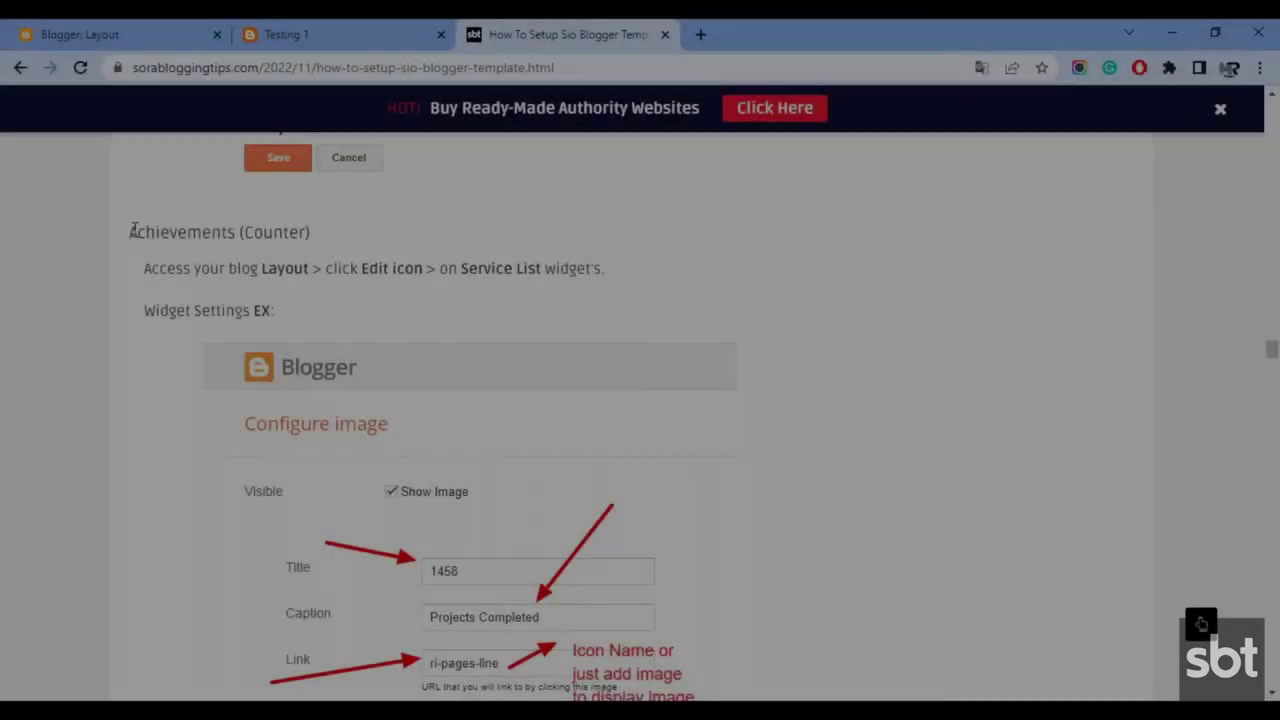
left_click_drag(133, 229, 318, 240)
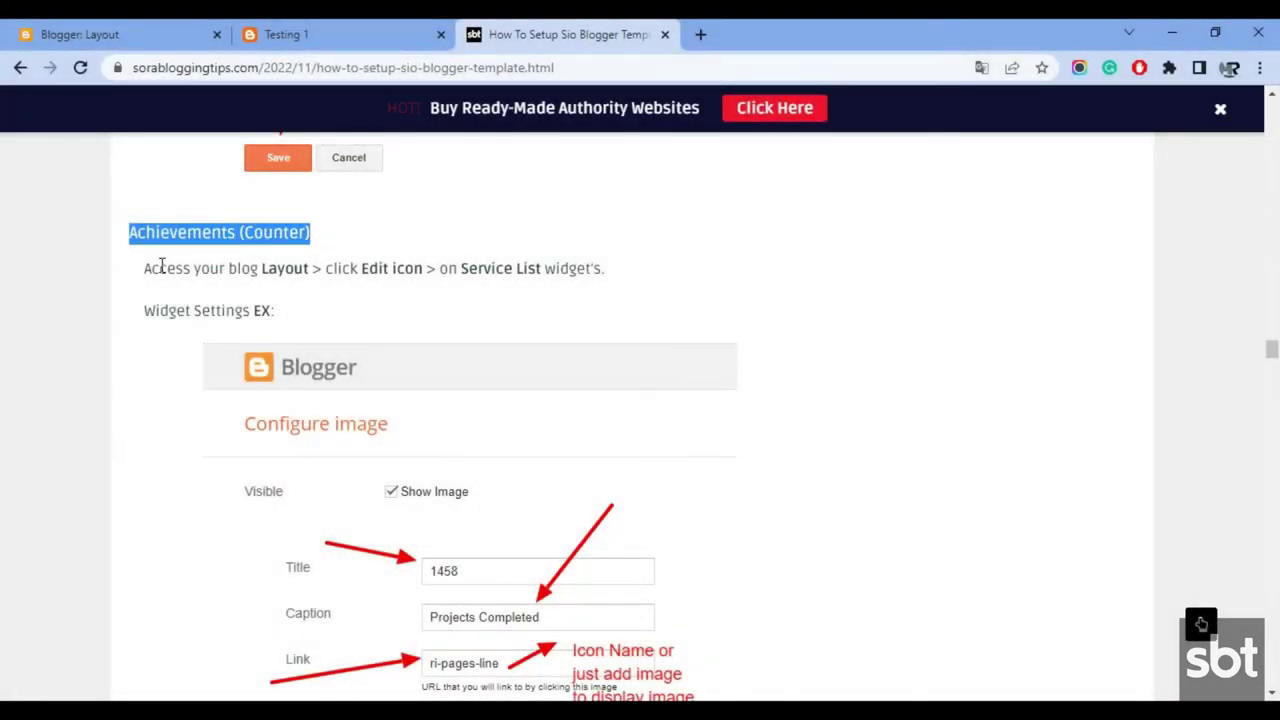
left_click_drag(148, 270, 523, 309)
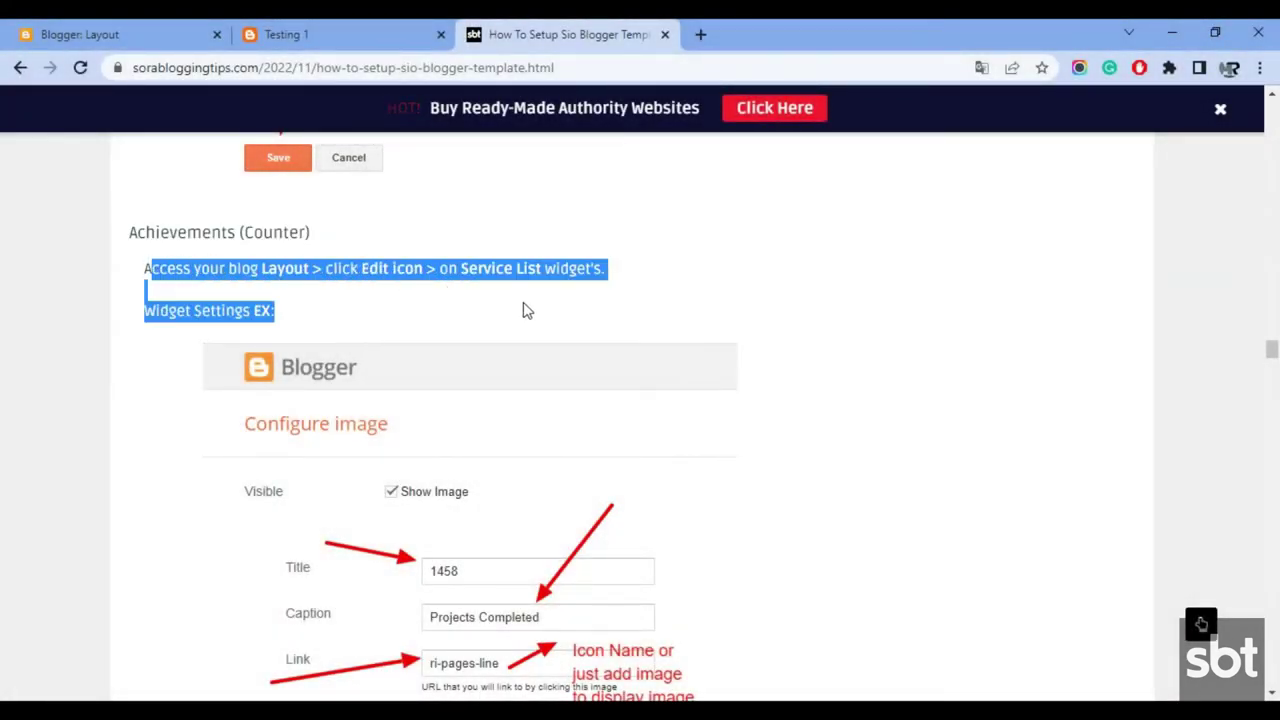
scroll(521, 312, "down", 3)
scroll(517, 316, "down", 3)
scroll(500, 317, "up", 4)
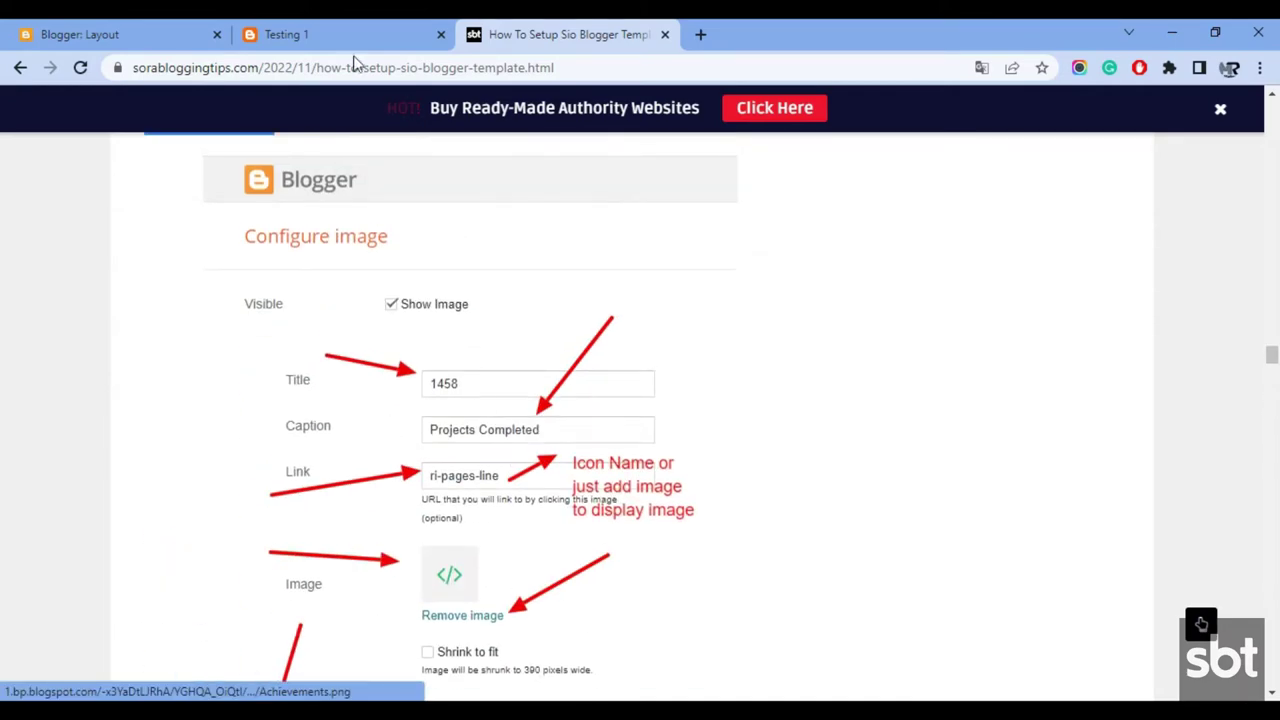
left_click(168, 30)
left_click(300, 34)
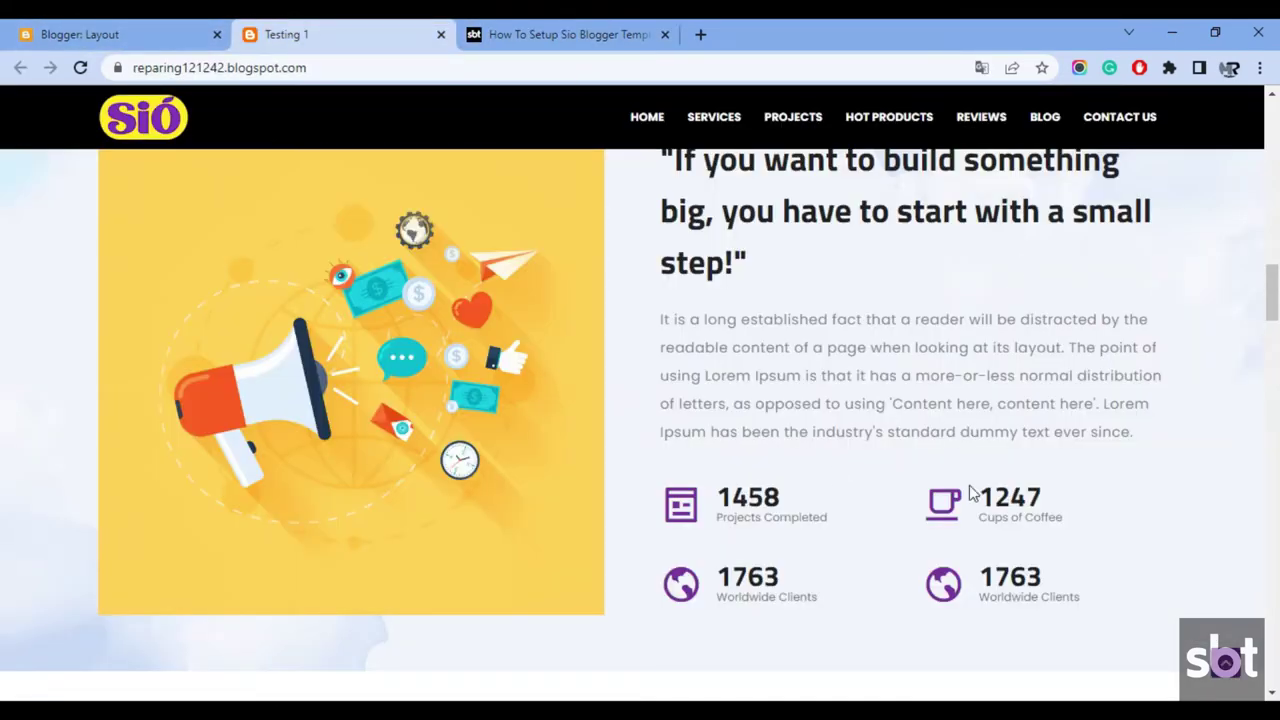
Step: Open the Projects Completed counter (1458) under Achievements in Blogger's Layout, review its title, caption and icon name, and save it
left_click(140, 30)
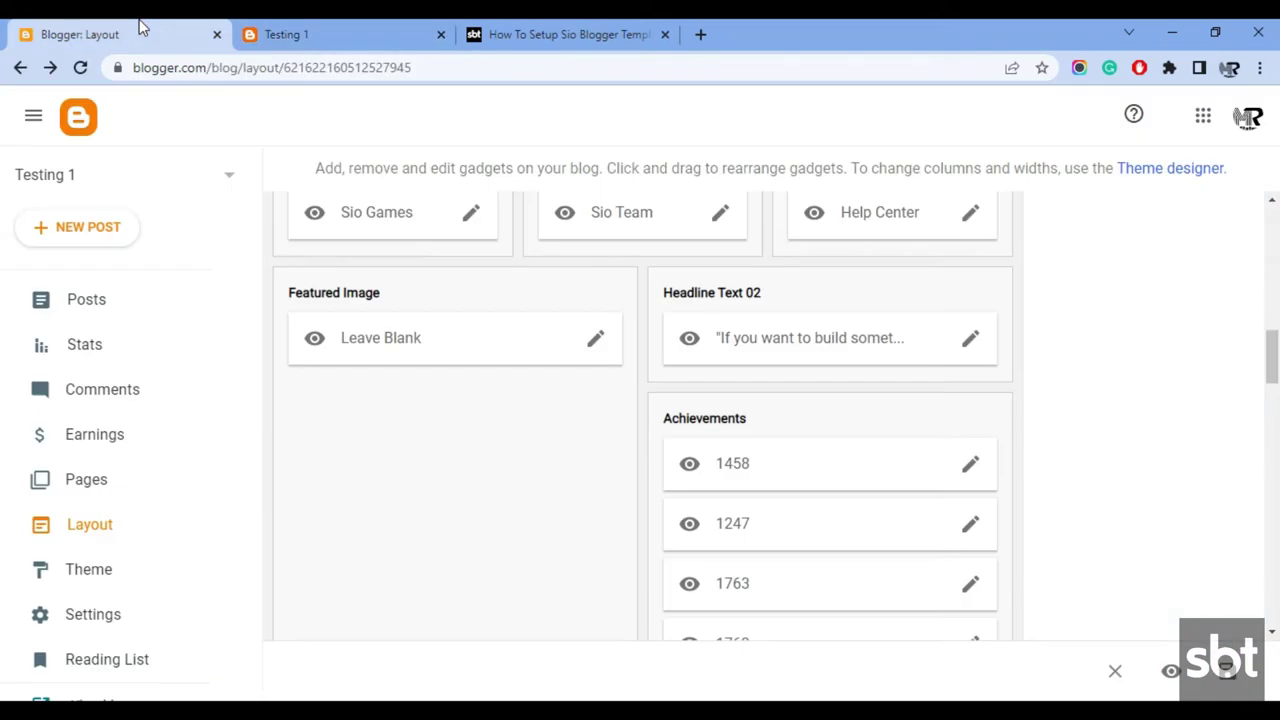
scroll(1000, 370, "down", 2)
left_click(970, 372)
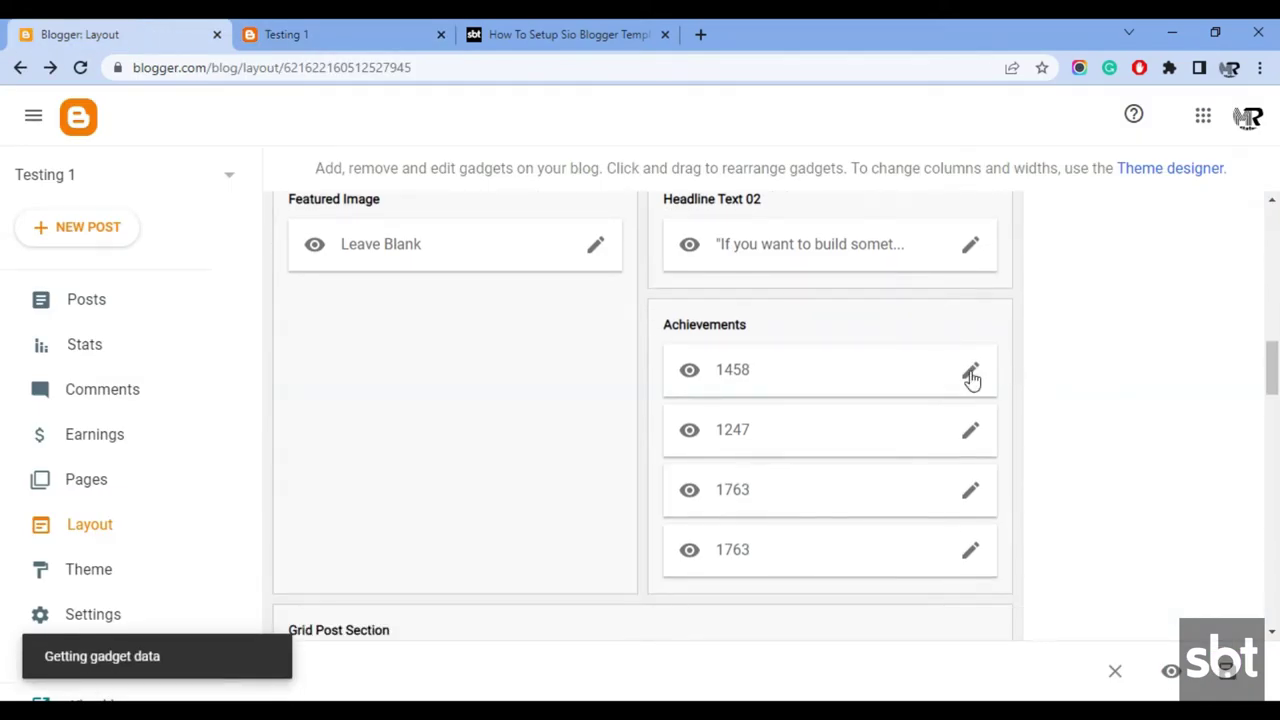
scroll(517, 471, "down", 3)
scroll(517, 471, "up", 3)
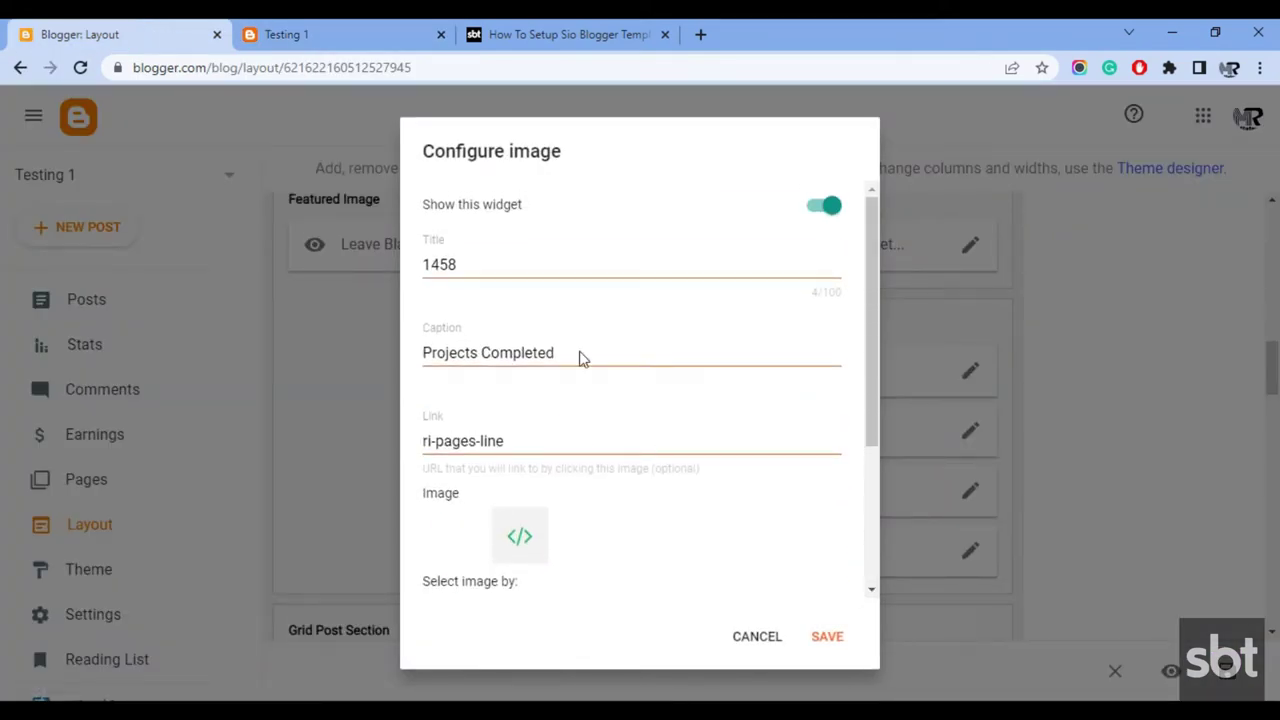
left_click(827, 640)
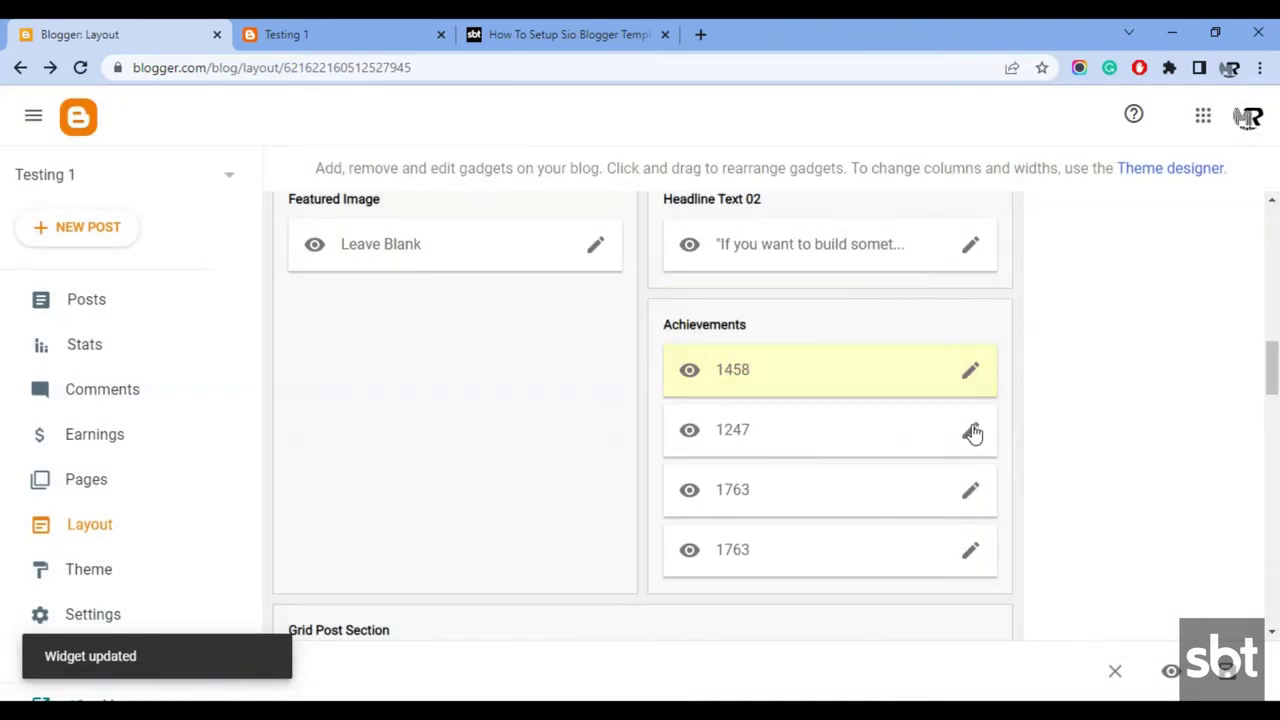
Step: Open the Cups of Coffee counter (1247) under Achievements, review its title, caption and icon name, and save it
left_click(970, 432)
scroll(528, 414, "down", 3)
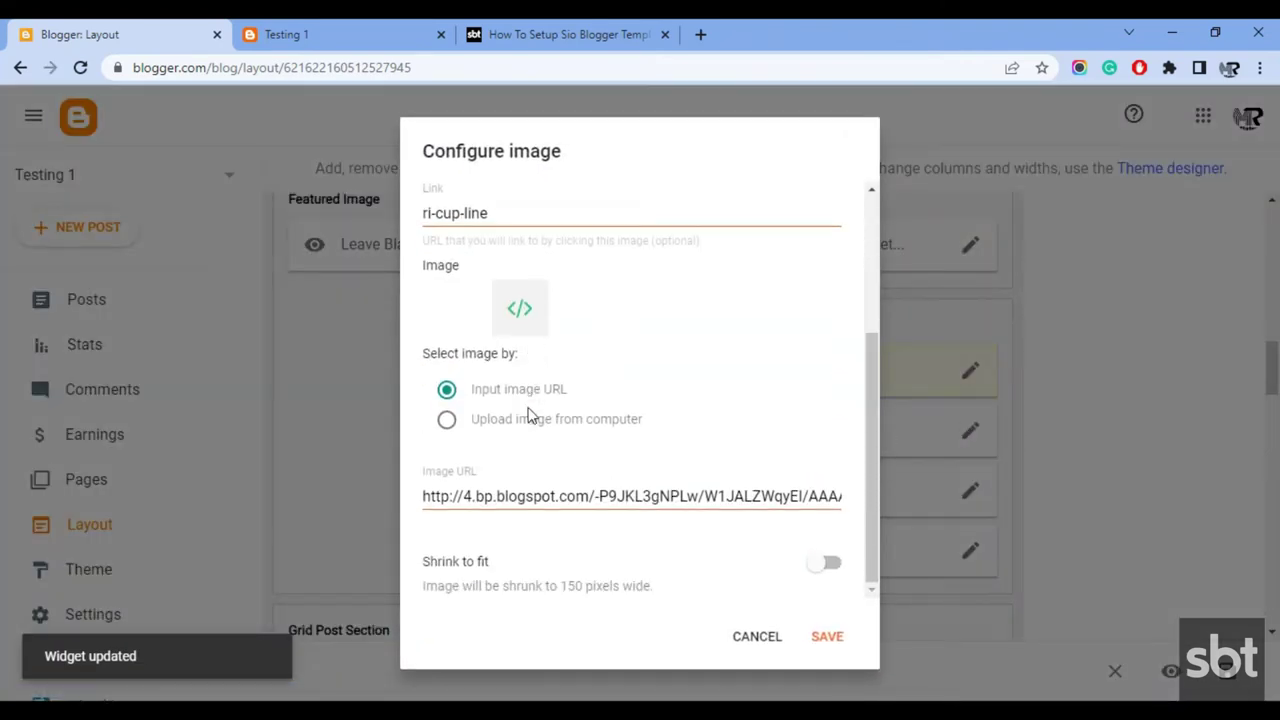
scroll(608, 440, "up", 3)
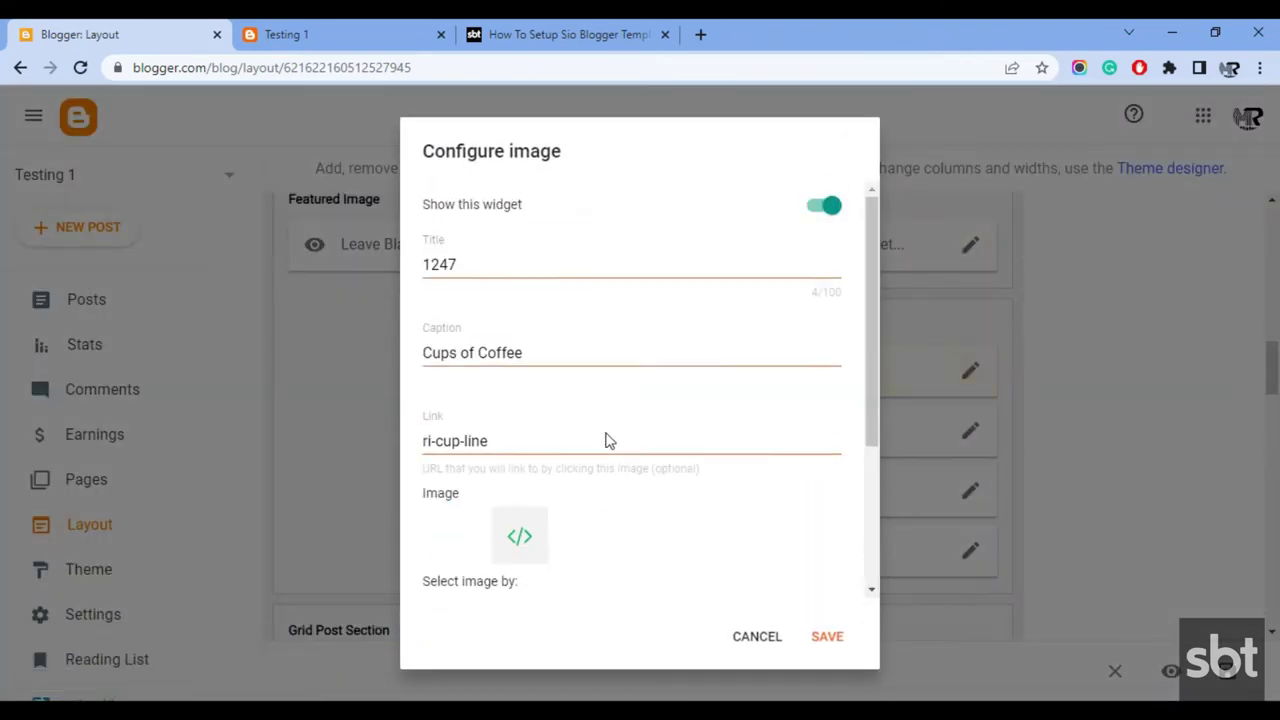
left_click(829, 640)
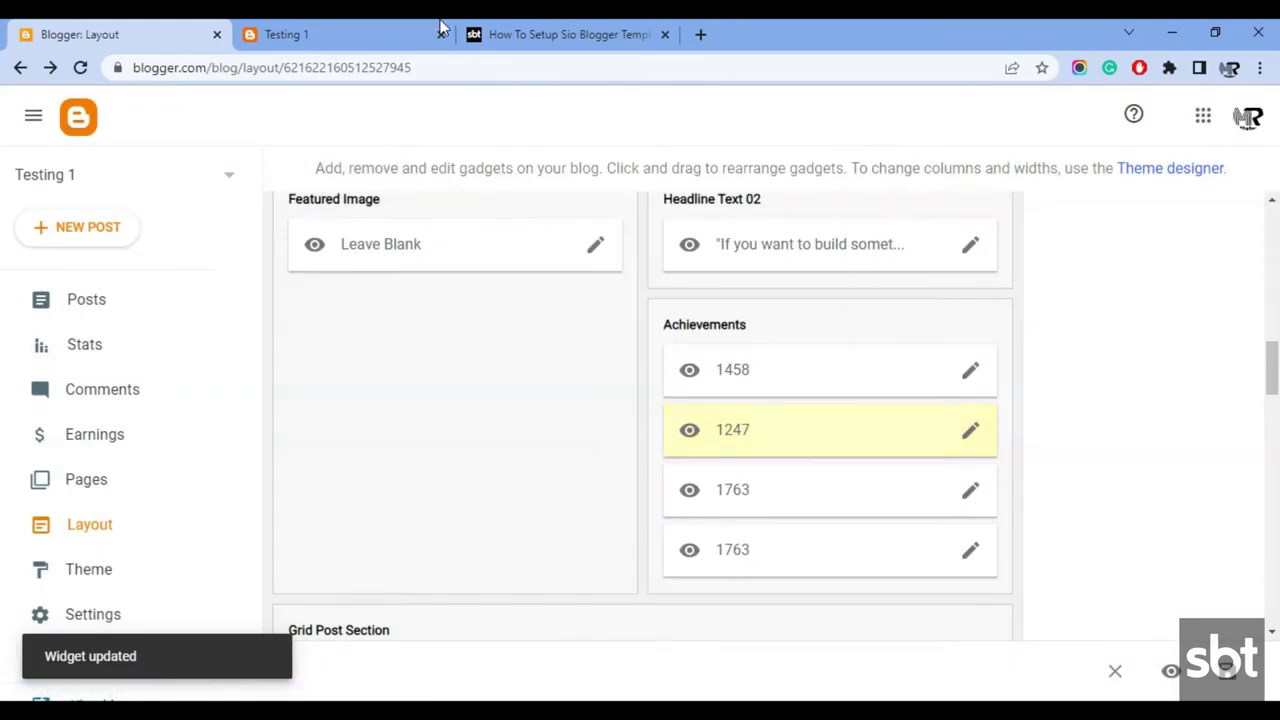
Step: Read the guide's Grid Posts shortcode instructions and example settings, and look for the grid posts on the live blog
left_click(380, 30)
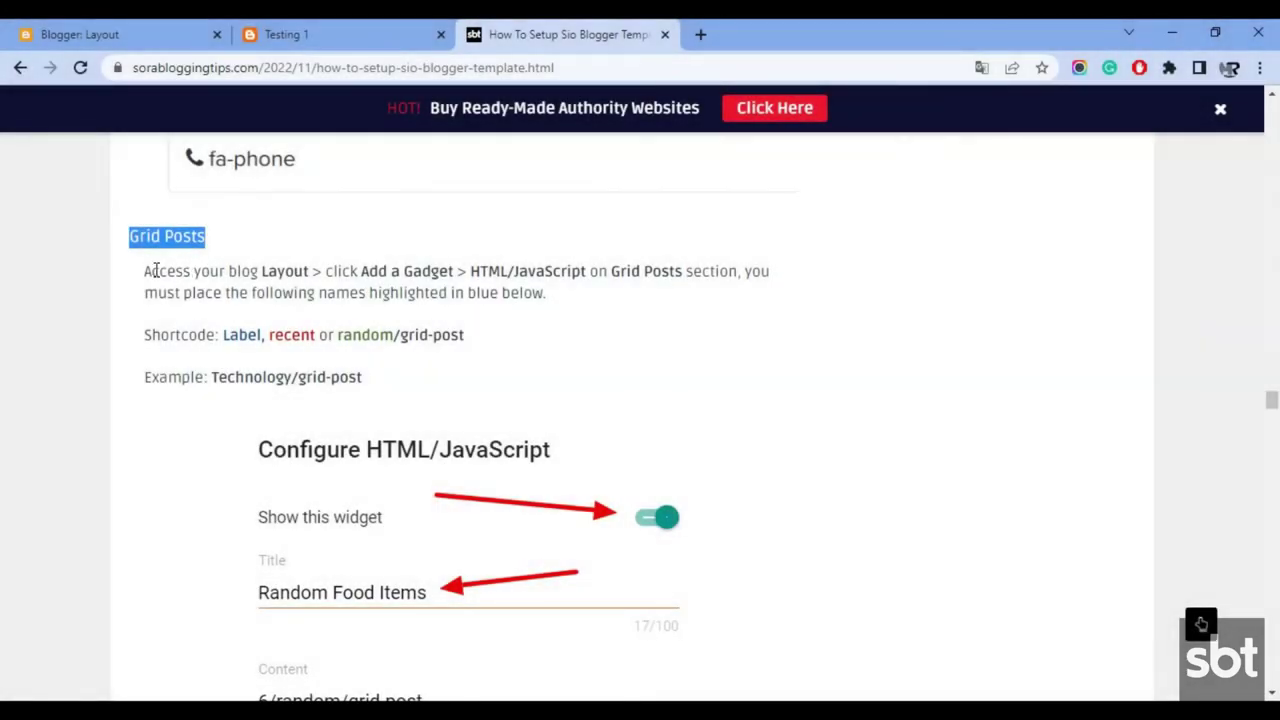
left_click_drag(146, 271, 561, 312)
left_click_drag(146, 335, 466, 343)
scroll(200, 314, "down", 1)
left_click_drag(146, 283, 358, 284)
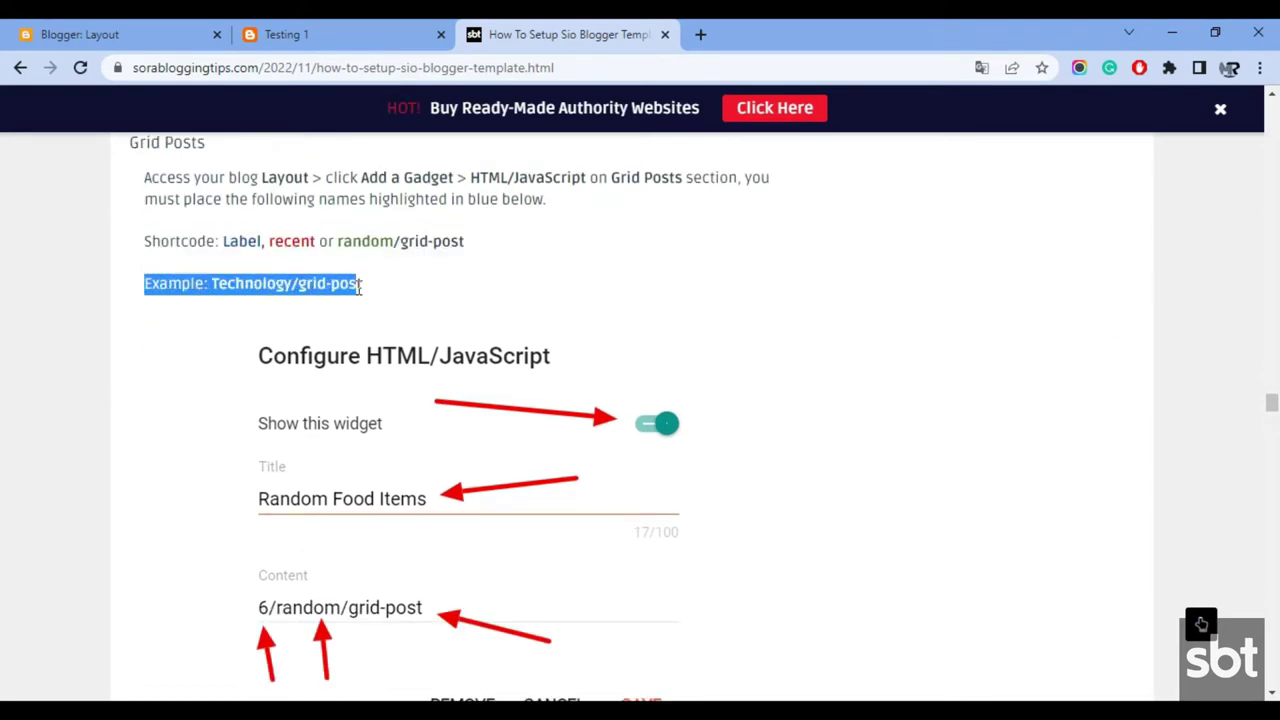
scroll(366, 318, "down", 3)
scroll(366, 318, "up", 2)
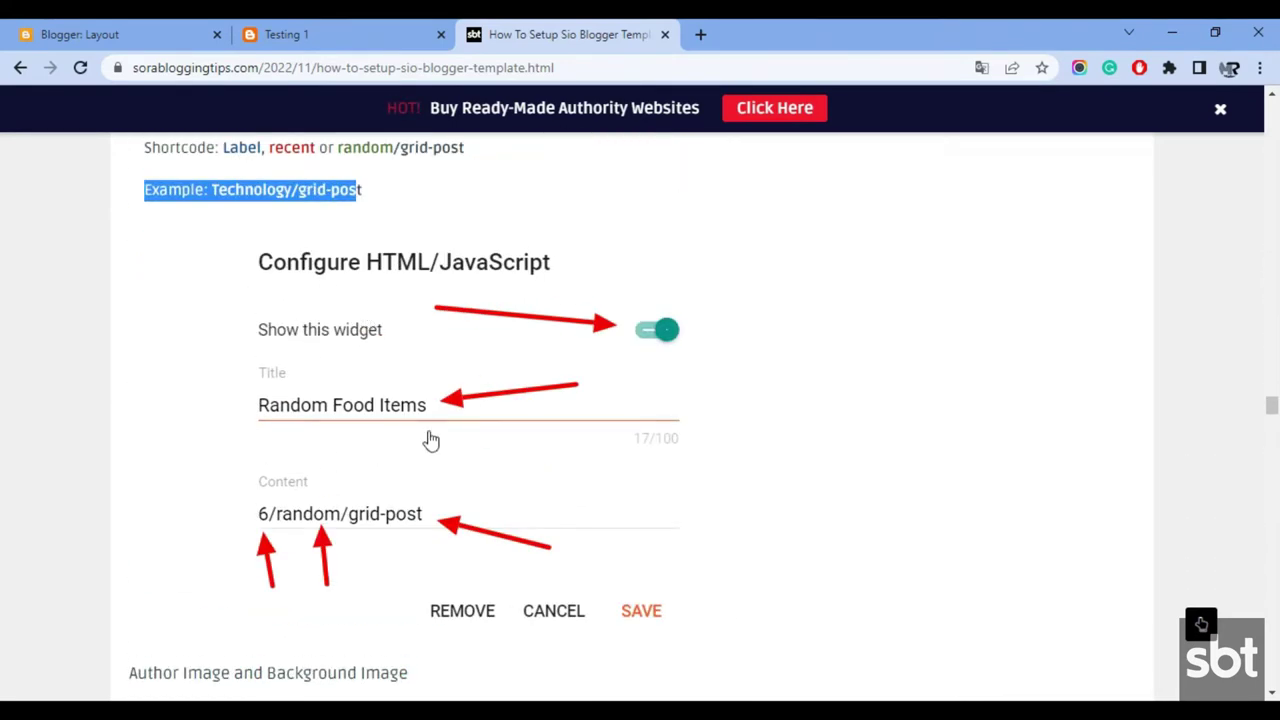
left_click(354, 32)
scroll(731, 221, "down", 4)
scroll(731, 221, "down", 3)
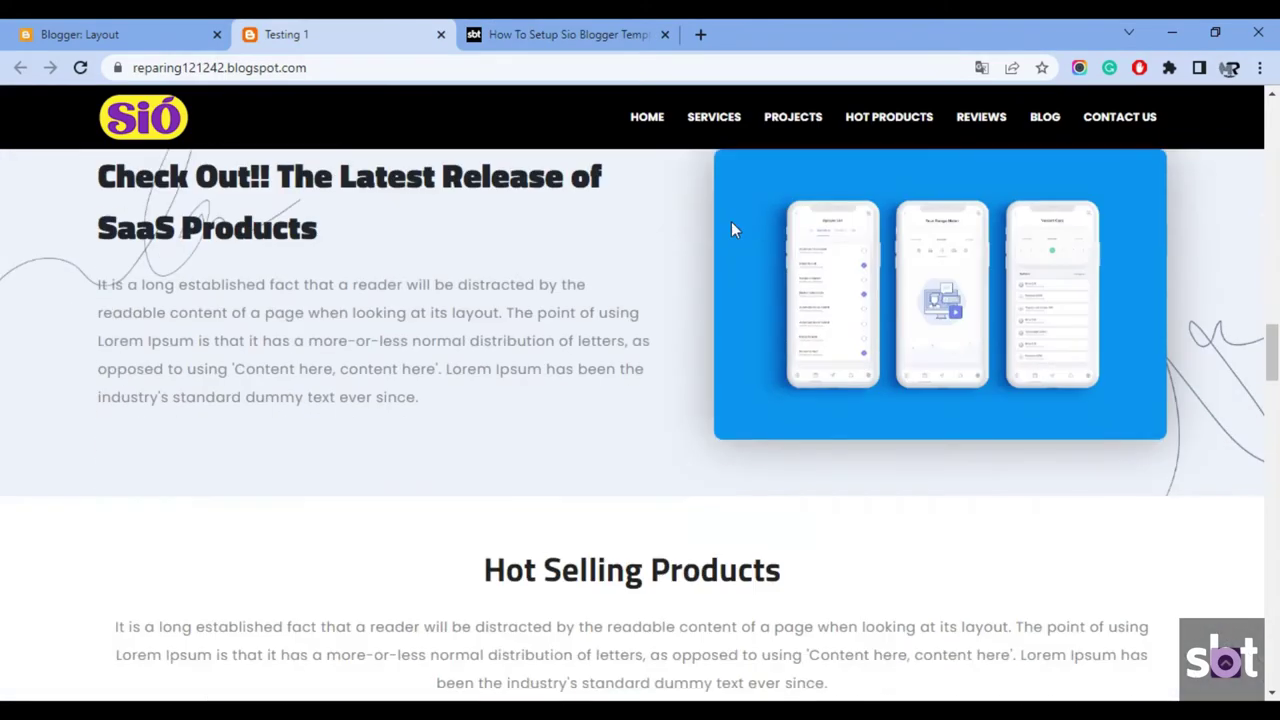
Step: Open the Most Popular Products widget in Blogger Layout's Grid Post Section, review its content shortcode and save it
left_click(124, 30)
scroll(655, 395, "down", 4)
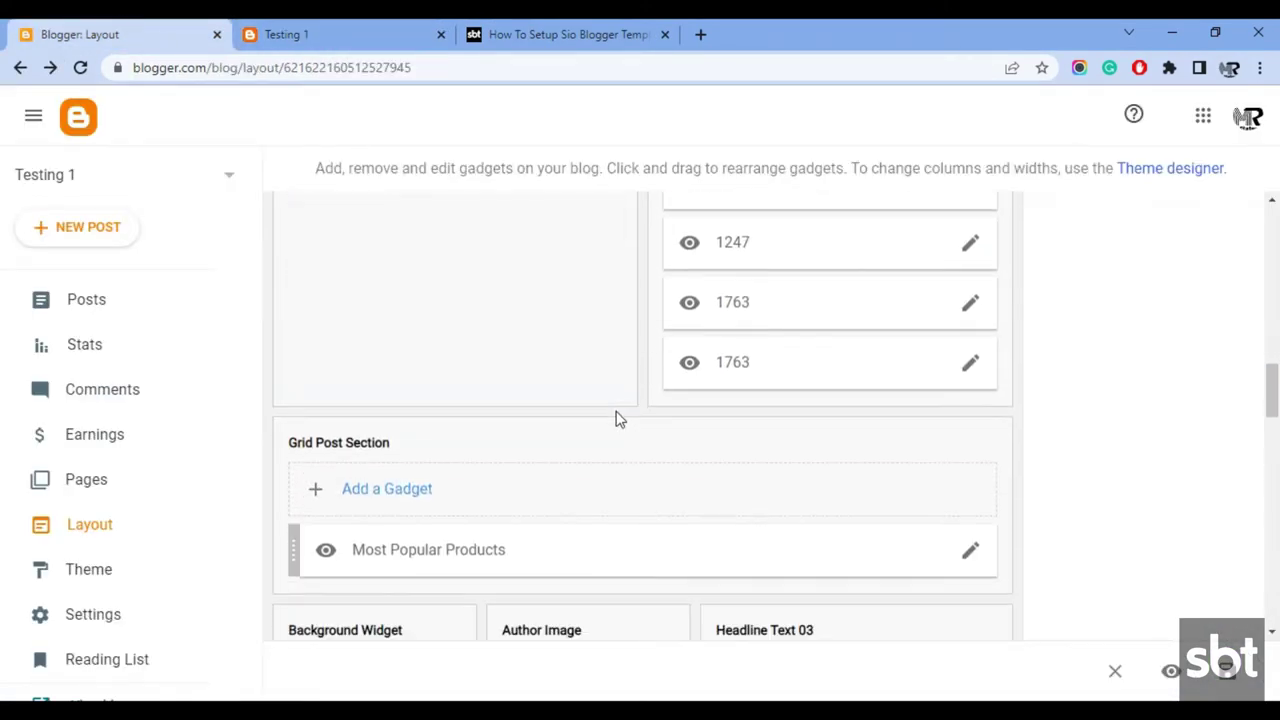
left_click(972, 366)
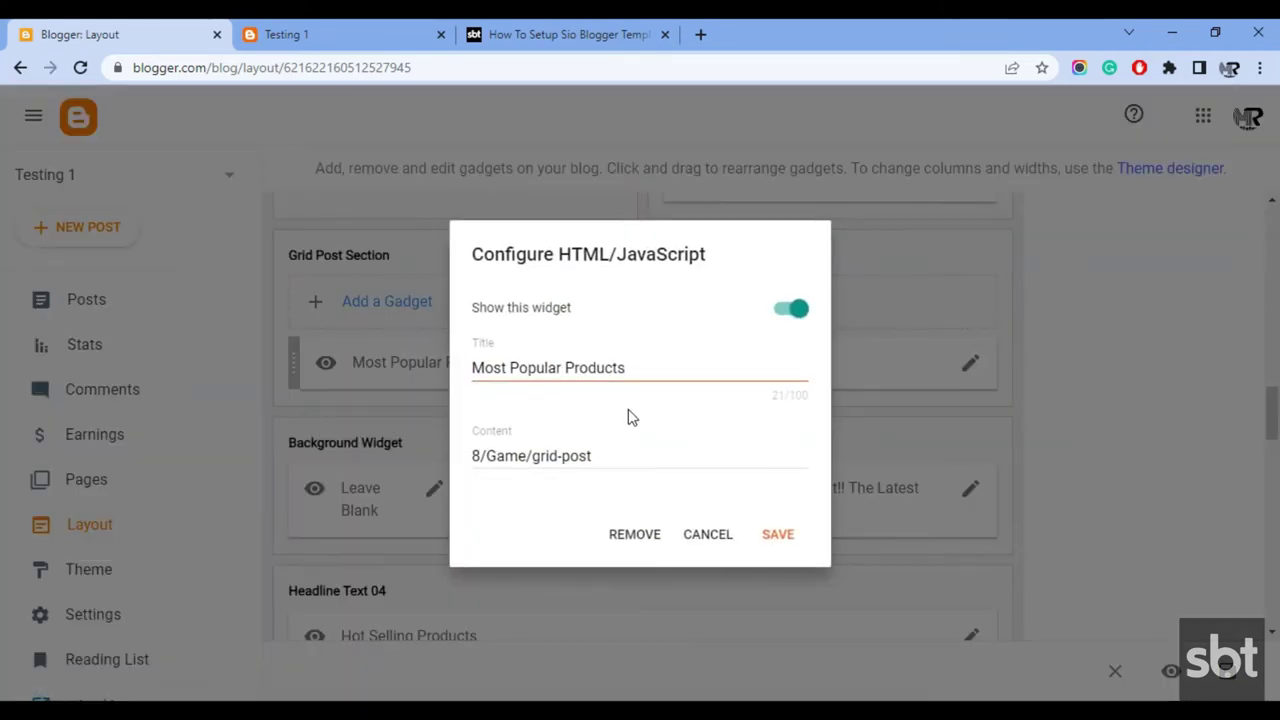
left_click_drag(621, 460, 478, 455)
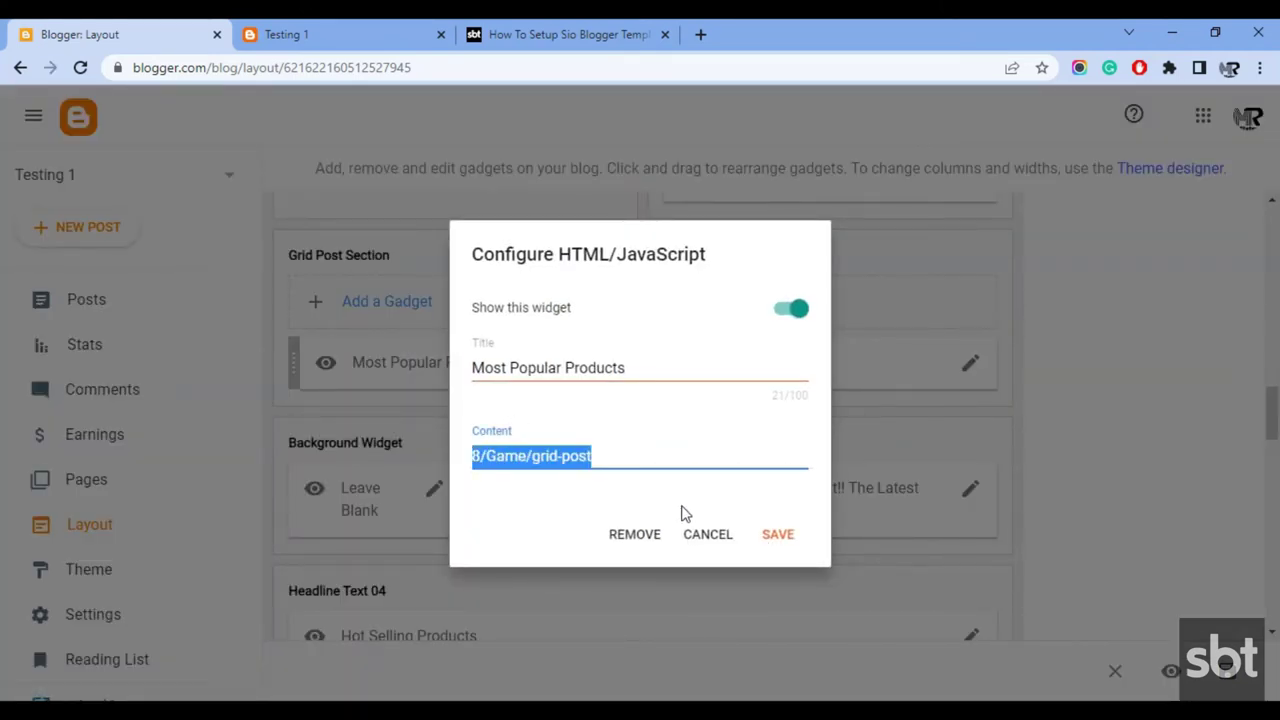
left_click(765, 540)
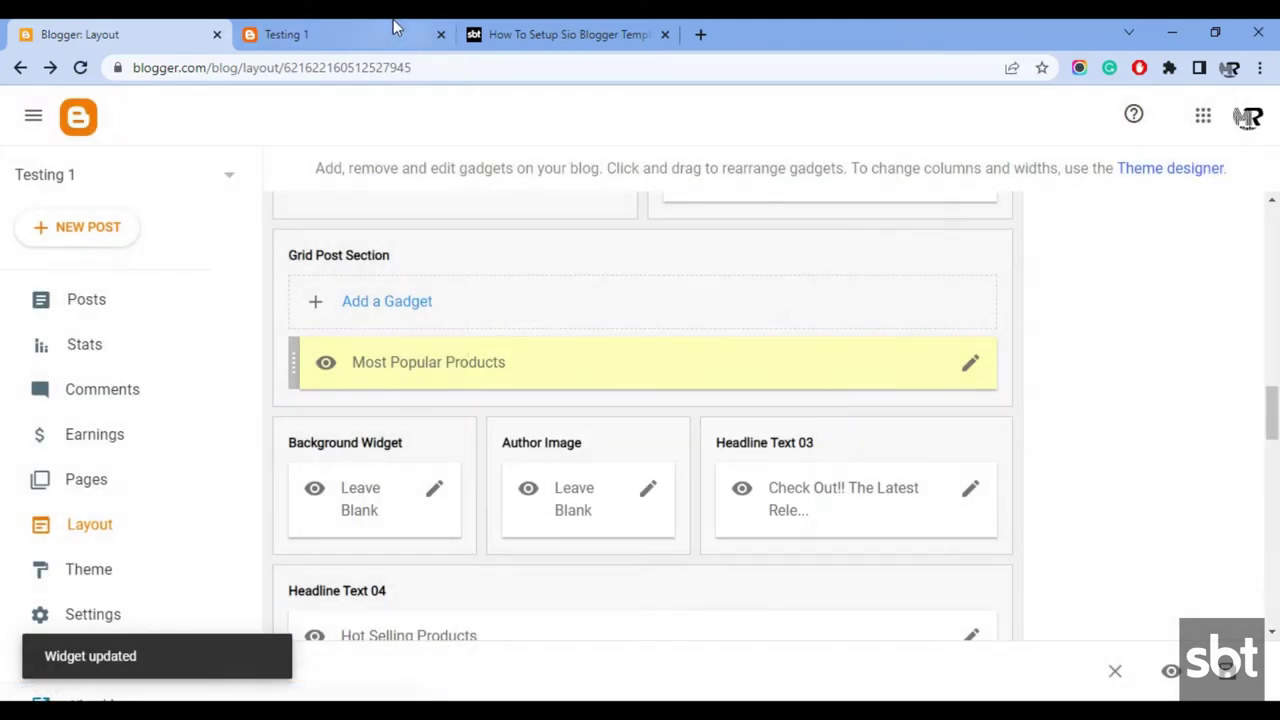
Step: Examine the grid post section and the sections below it on the live blog
left_click(395, 30)
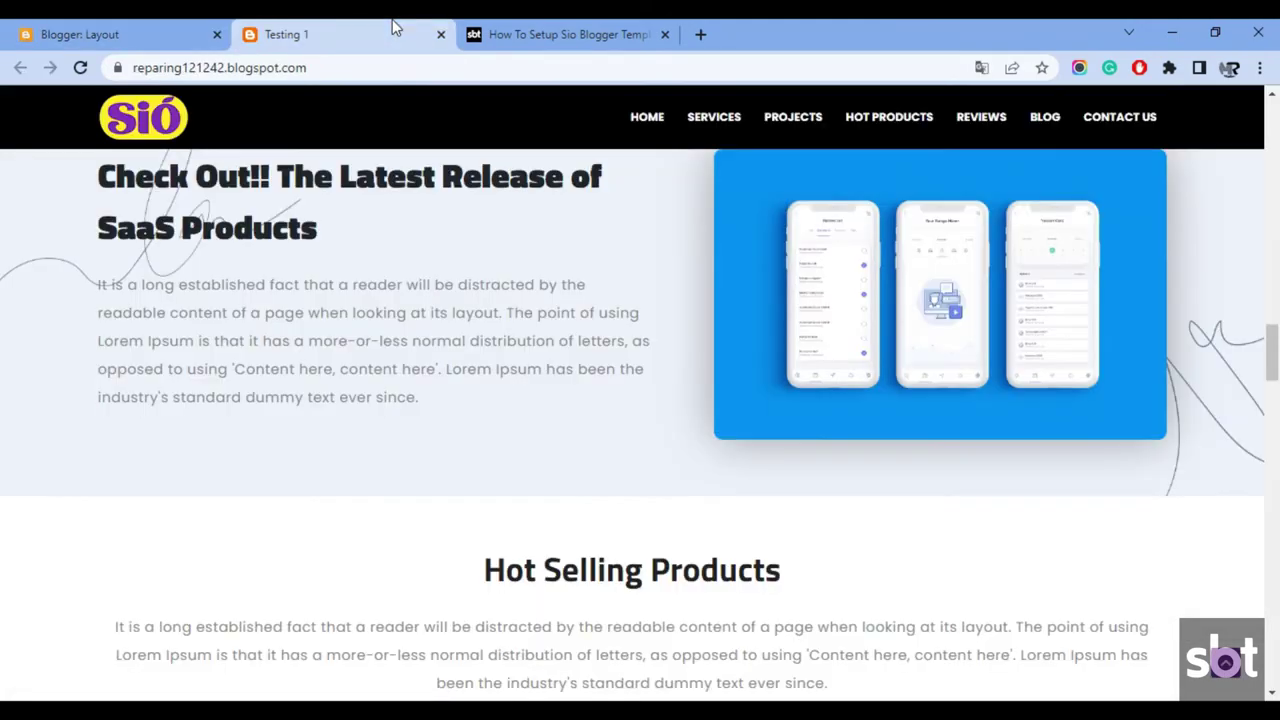
scroll(437, 214, "down", 3)
scroll(437, 214, "up", 5)
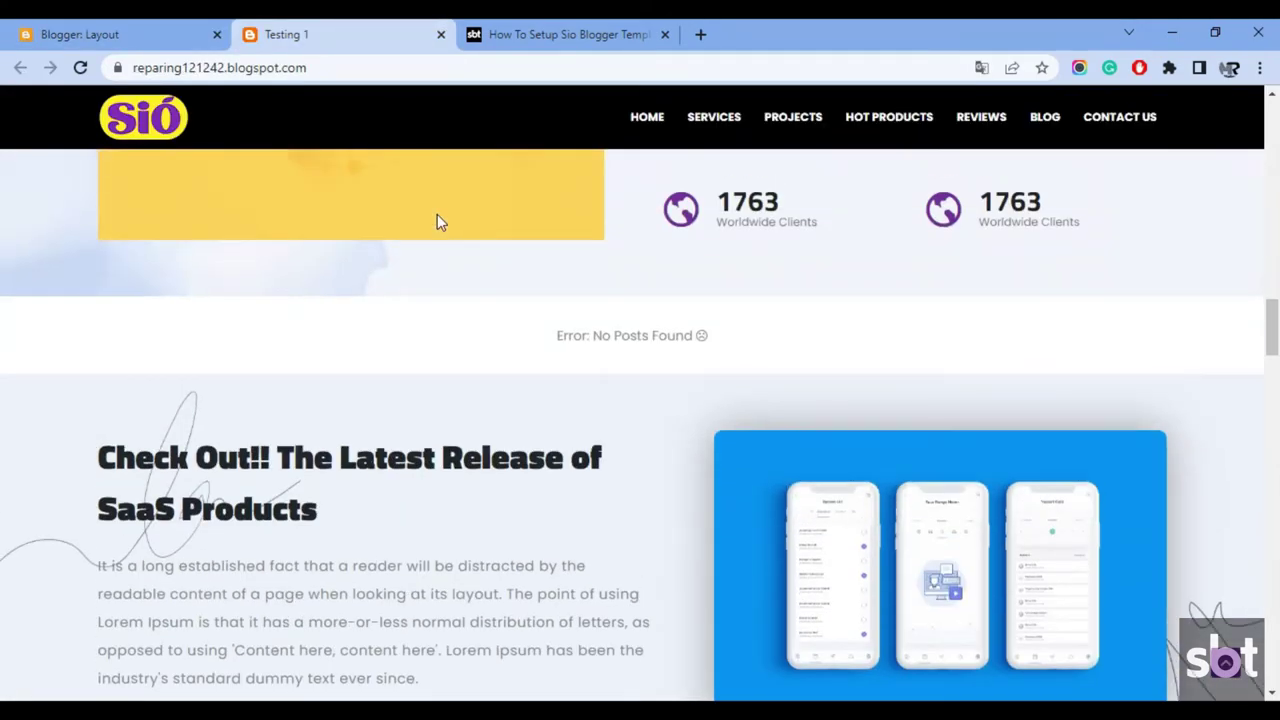
scroll(437, 220, "down", 15)
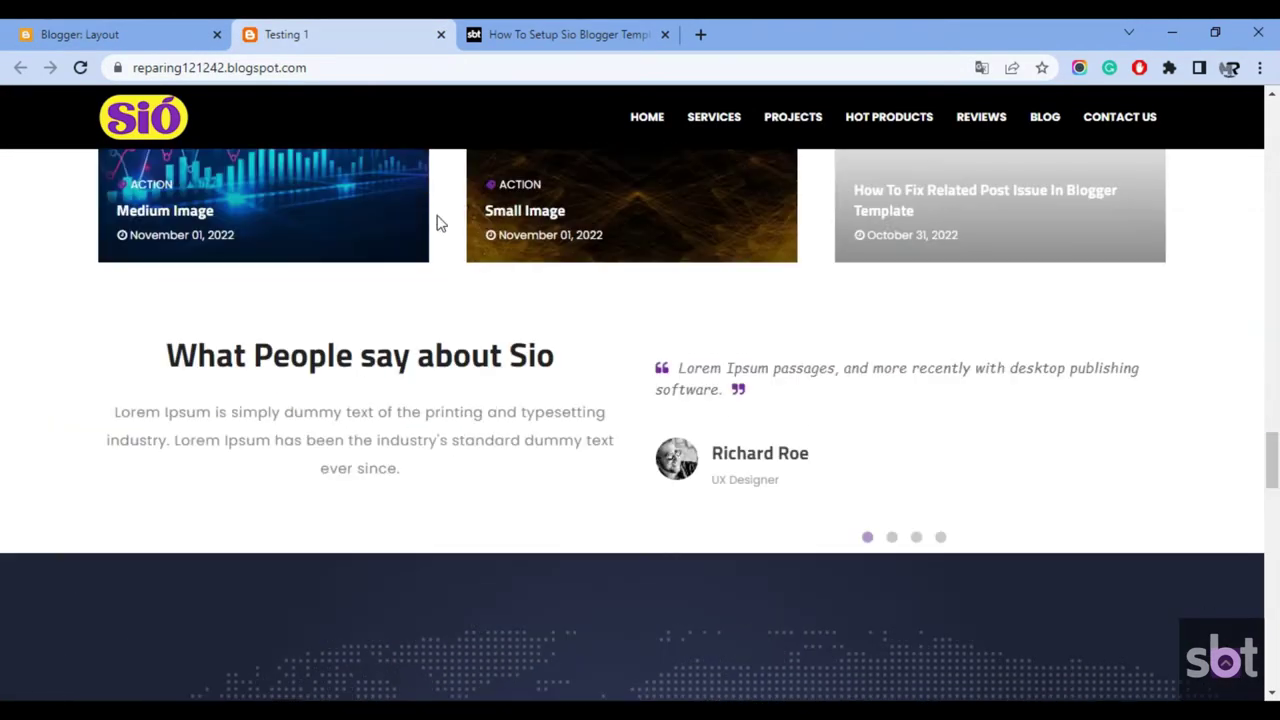
scroll(437, 220, "up", 4)
Step: Check which label the published posts carry in Blogger's Posts list, and return to Layout
left_click(165, 28)
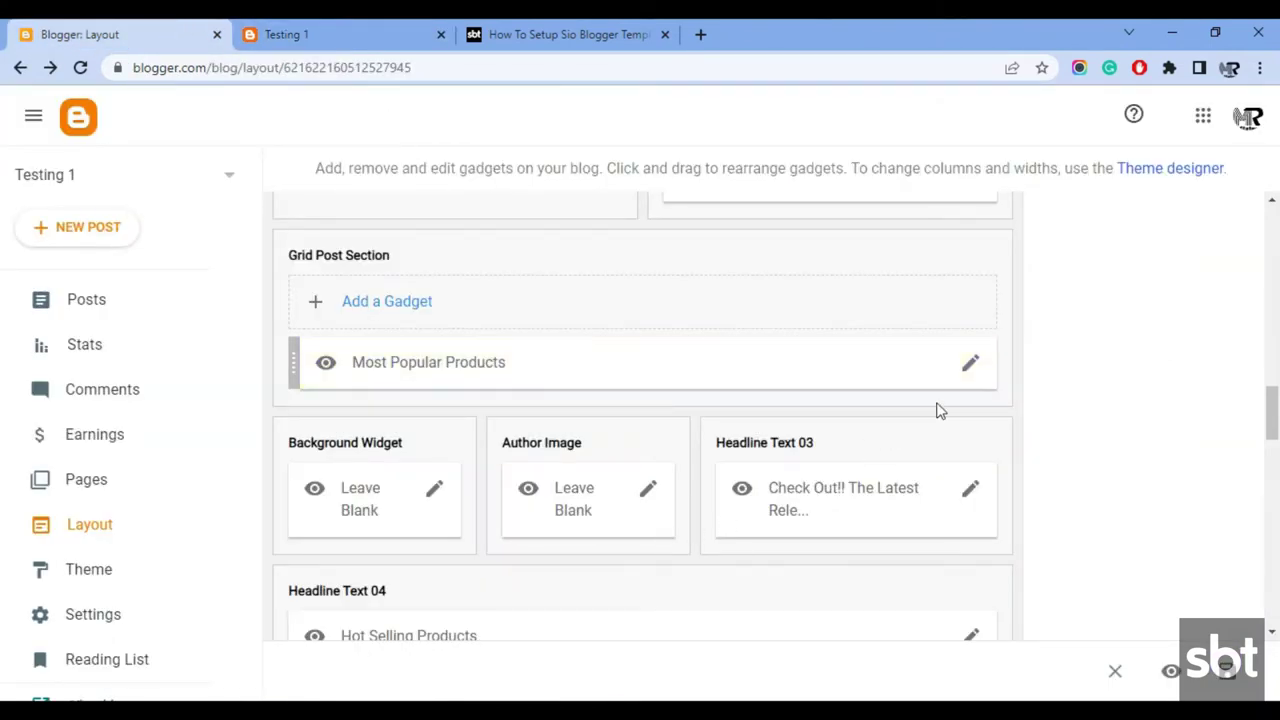
left_click(131, 292)
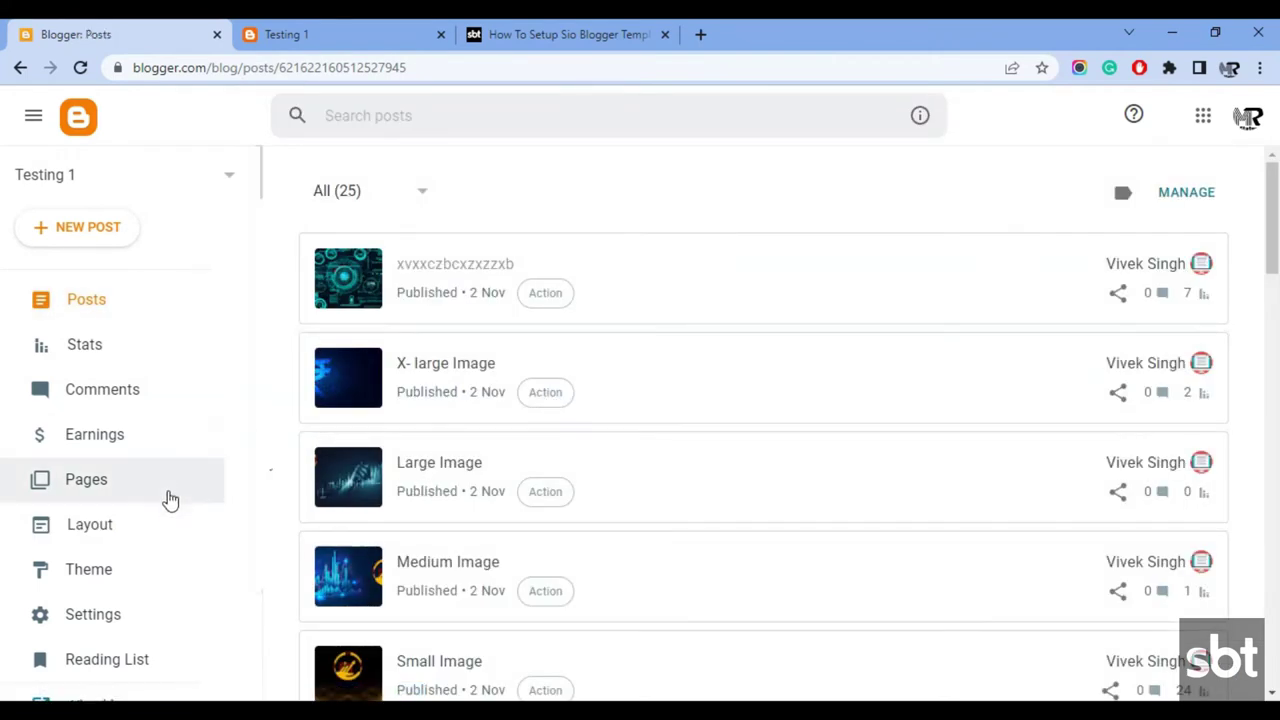
left_click(129, 528)
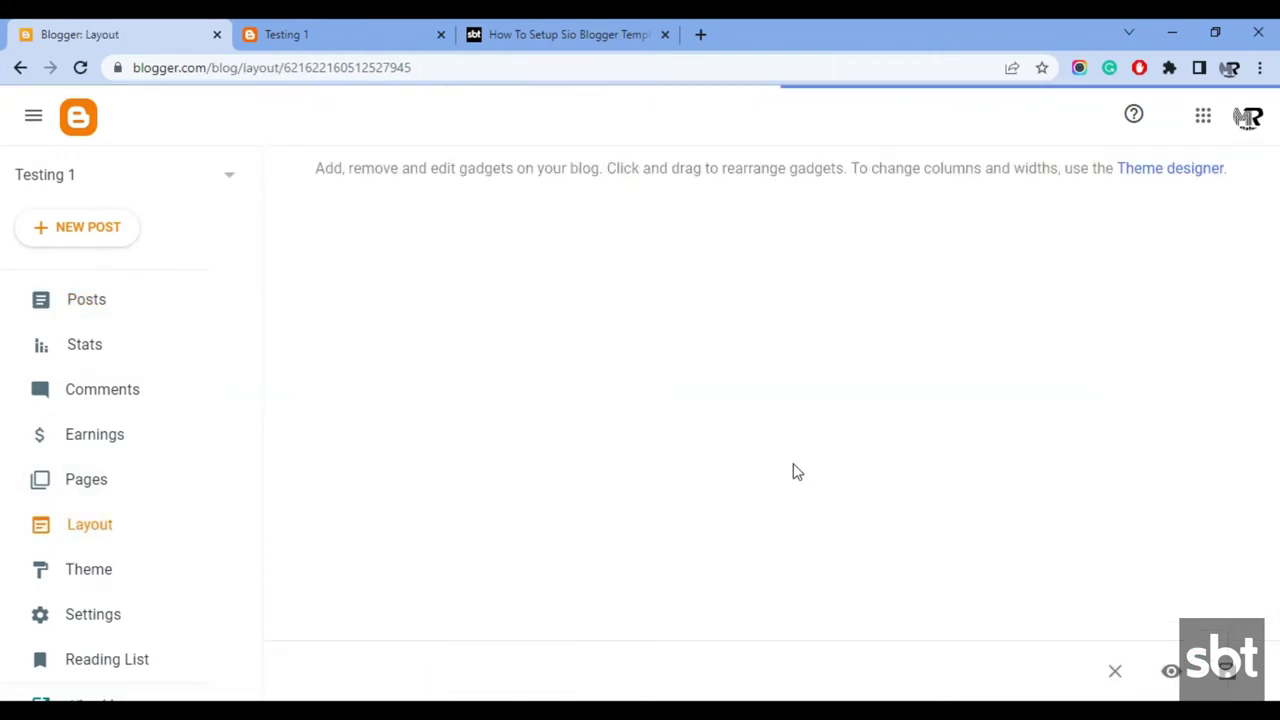
Step: Set the Most Popular Products widget's content to 8/Action/grid-post, save it and reload the live blog
scroll(790, 475, "down", 5)
scroll(785, 477, "down", 9)
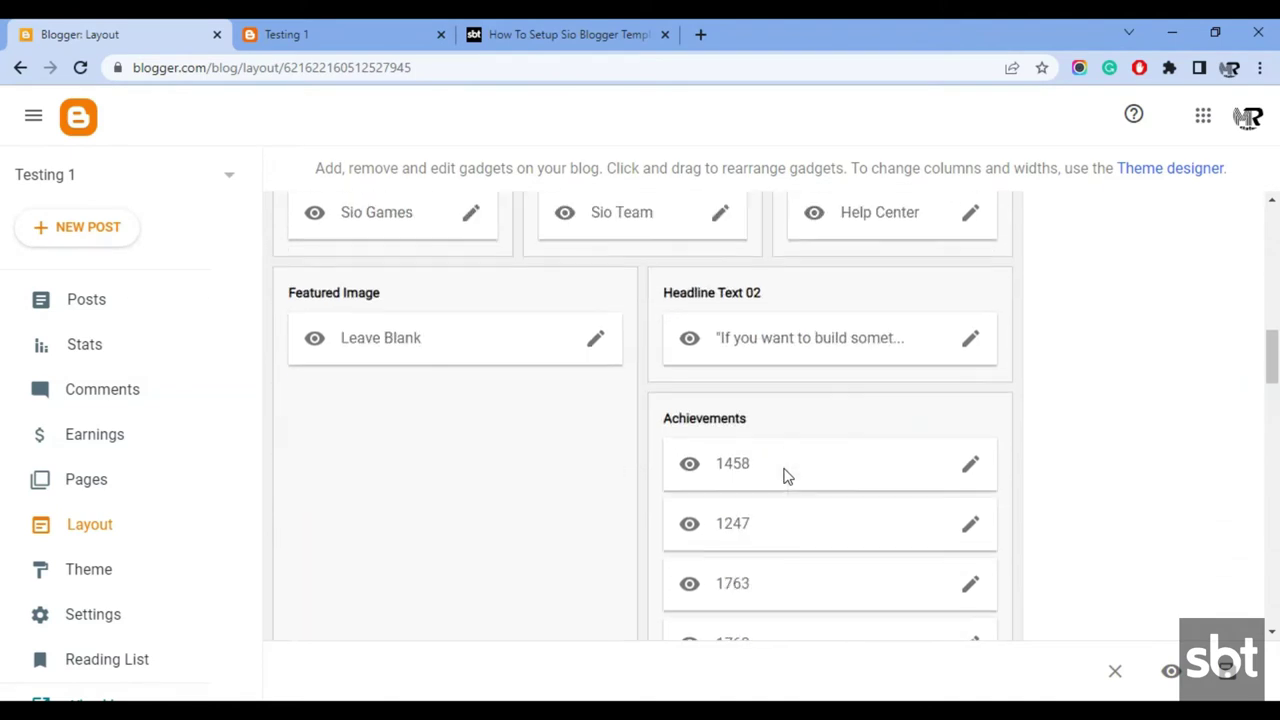
left_click(972, 366)
left_click(527, 456)
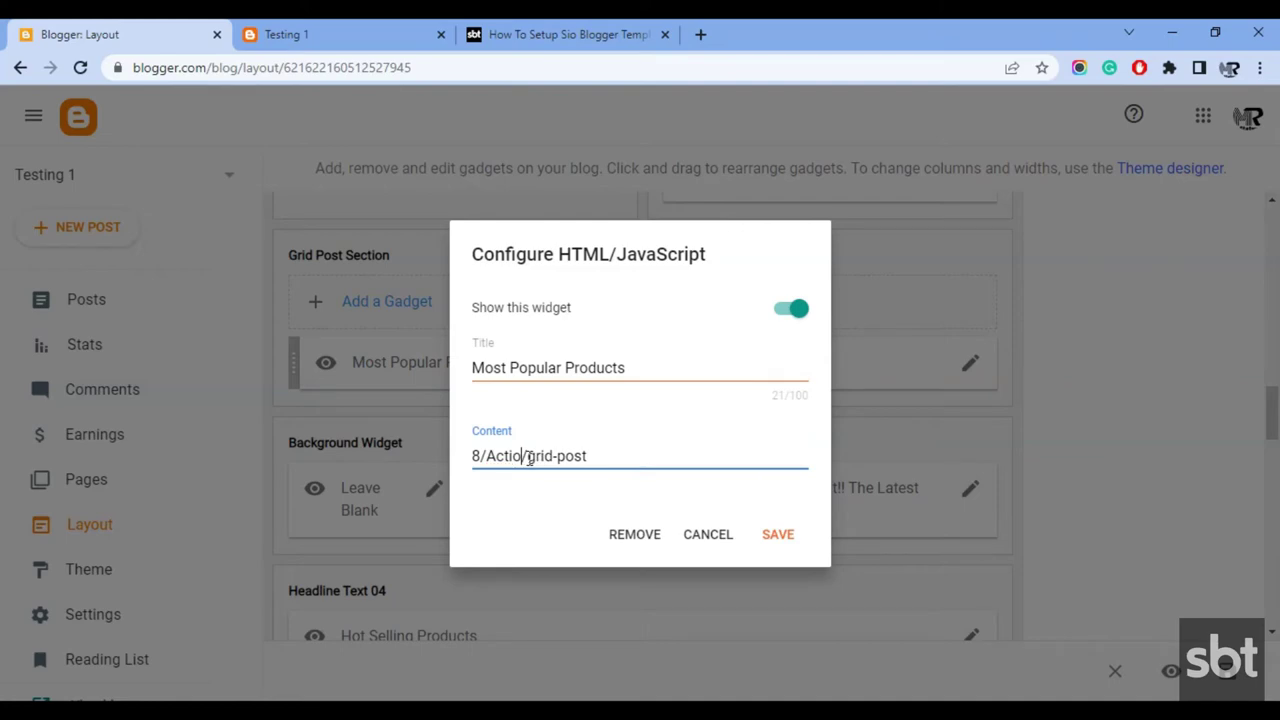
left_click(770, 536)
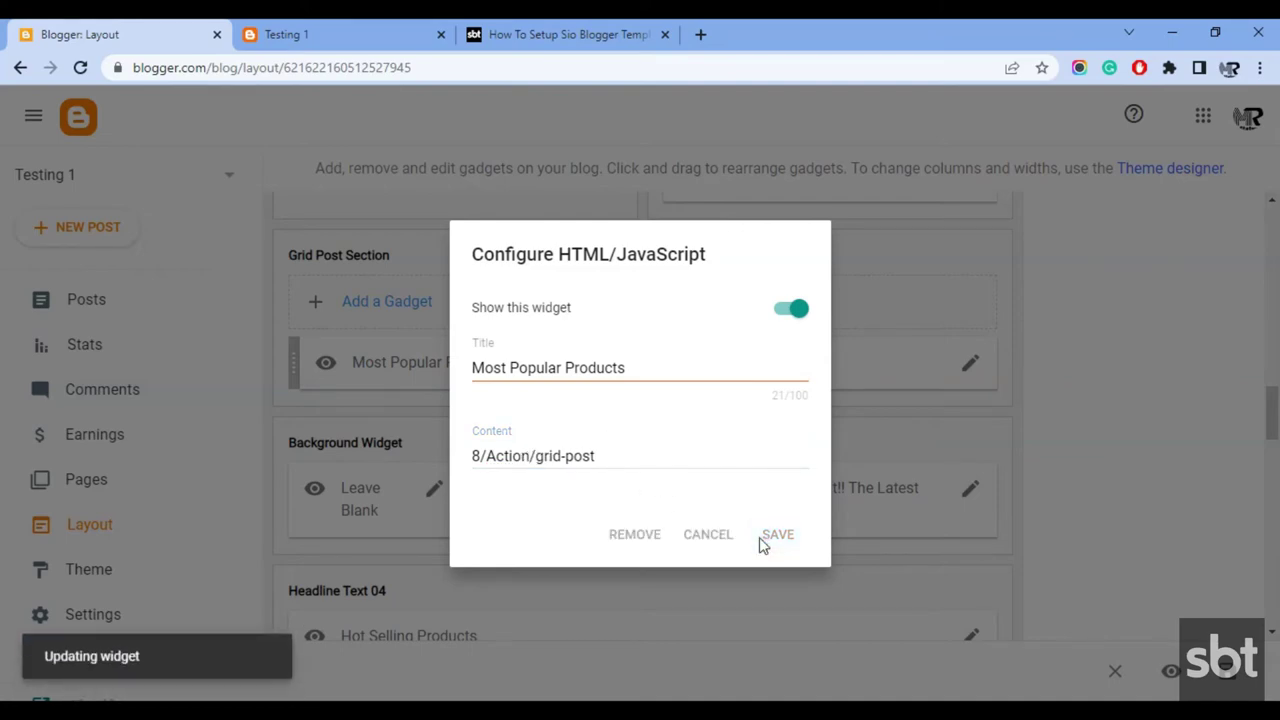
left_click(241, 28)
left_click(81, 68)
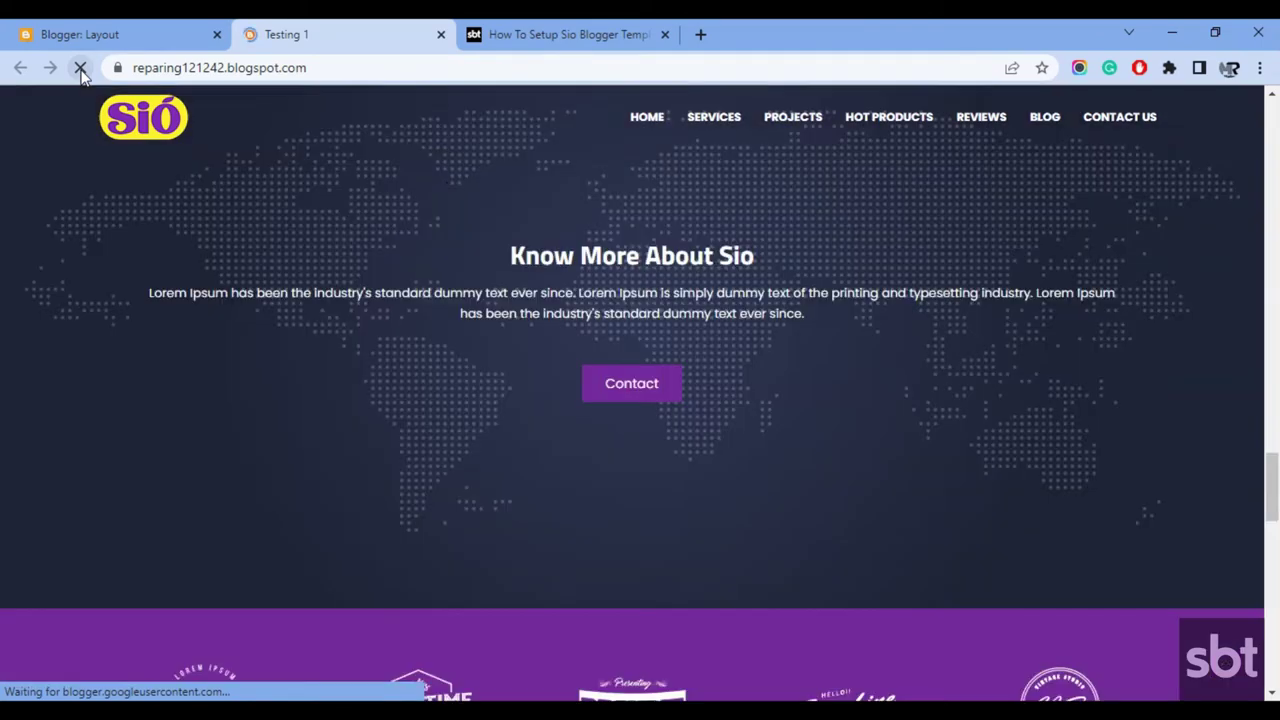
Step: Examine the grid post section and its surrounding sections on the reloaded live blog
scroll(827, 368, "up", 3)
scroll(827, 368, "up", 10)
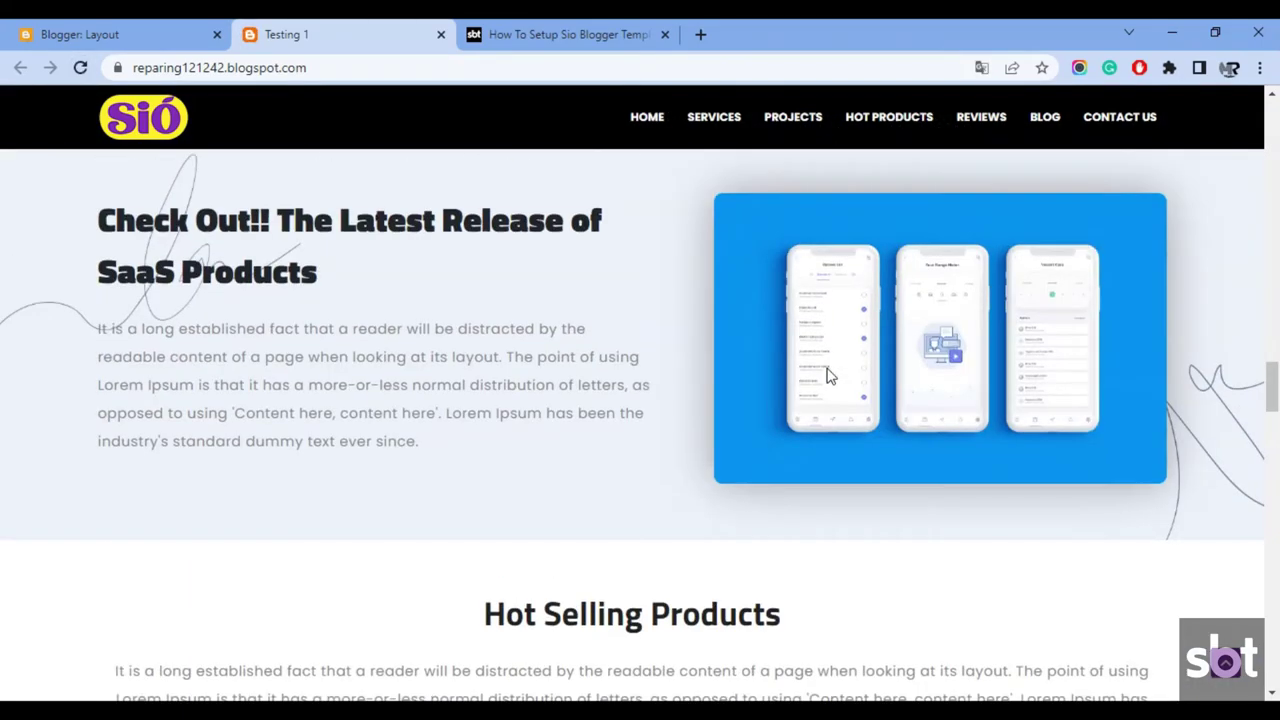
scroll(829, 377, "up", 2)
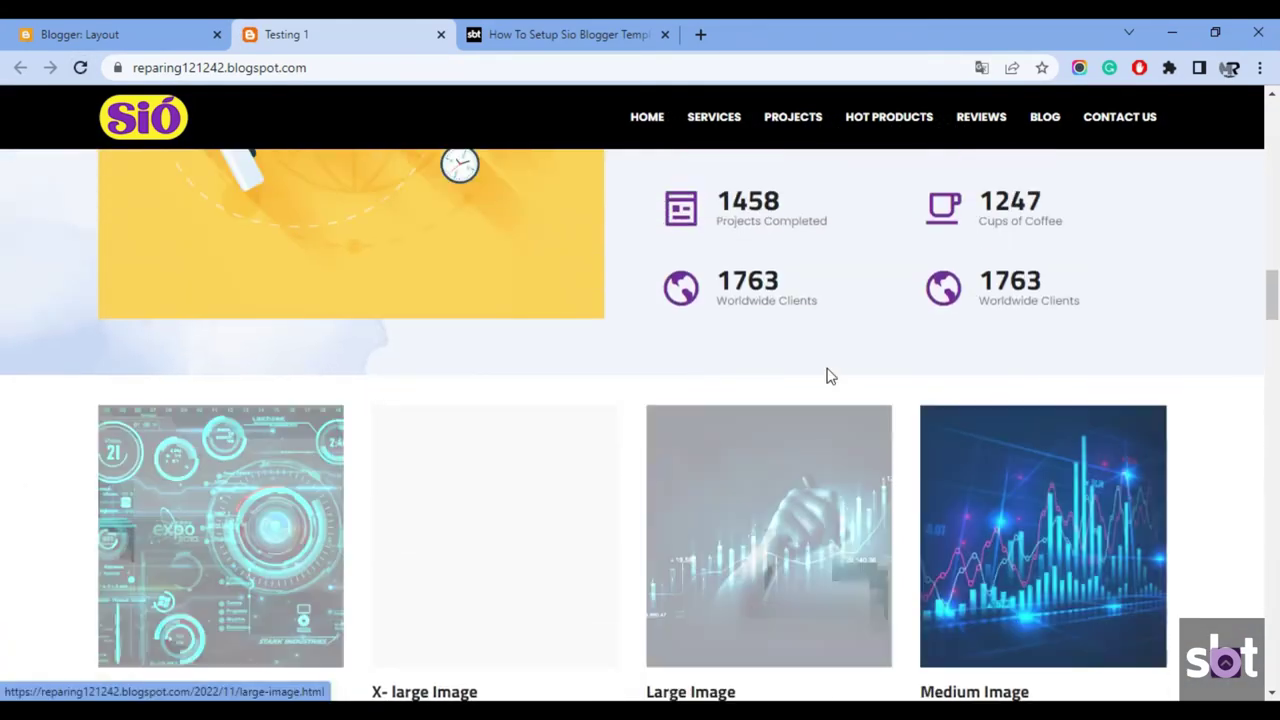
scroll(829, 377, "down", 2)
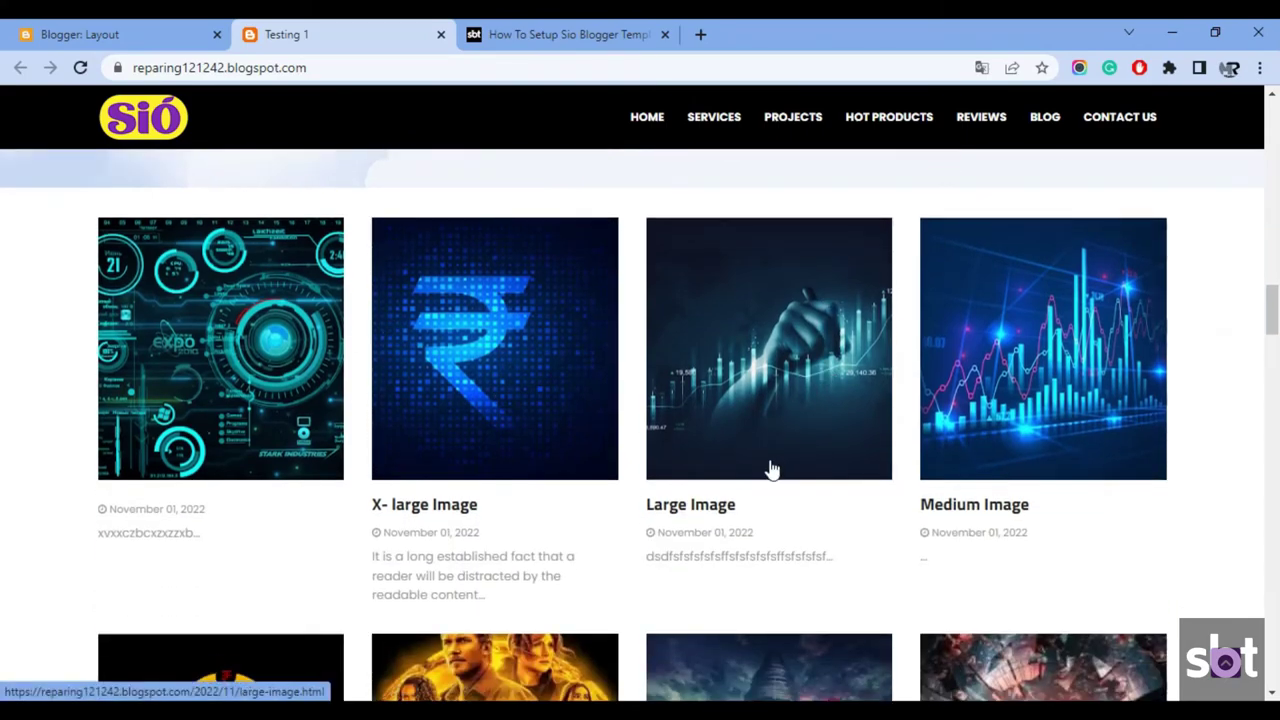
scroll(770, 466, "down", 4)
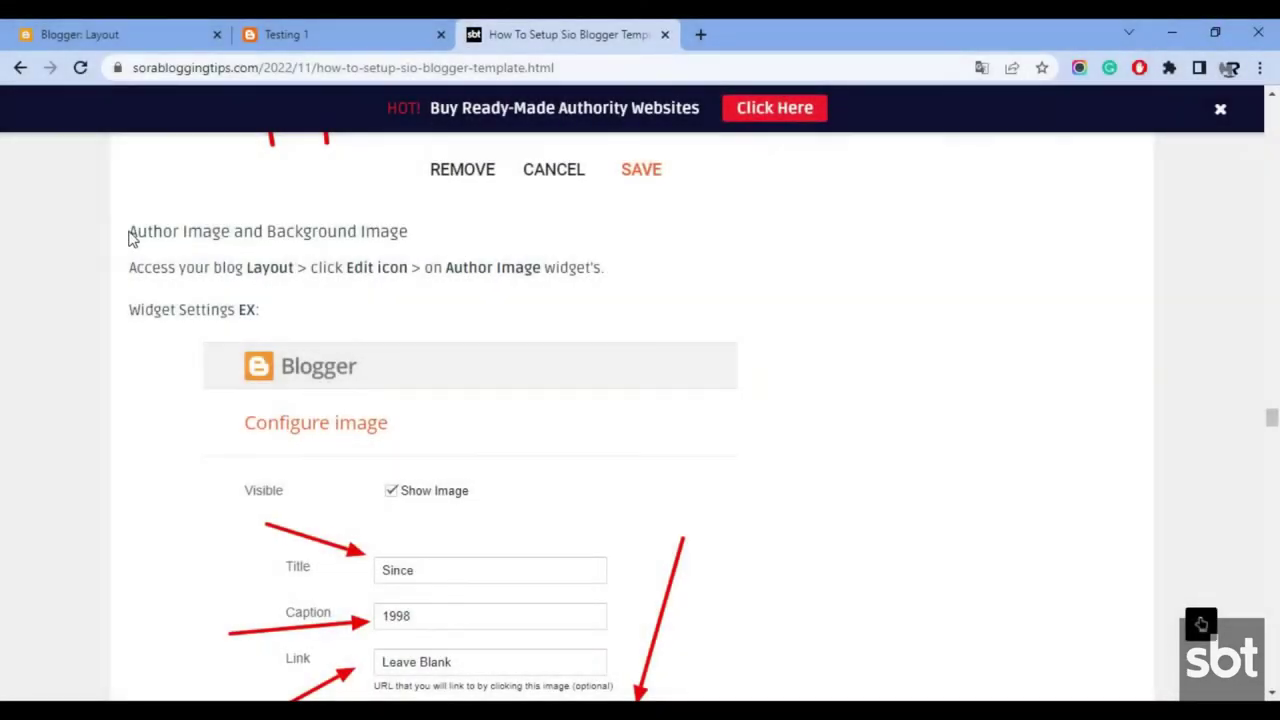
Step: Read the guide's Author Image and Background Image instructions and find the matching SaaS products section on the live blog
left_click_drag(129, 233, 422, 224)
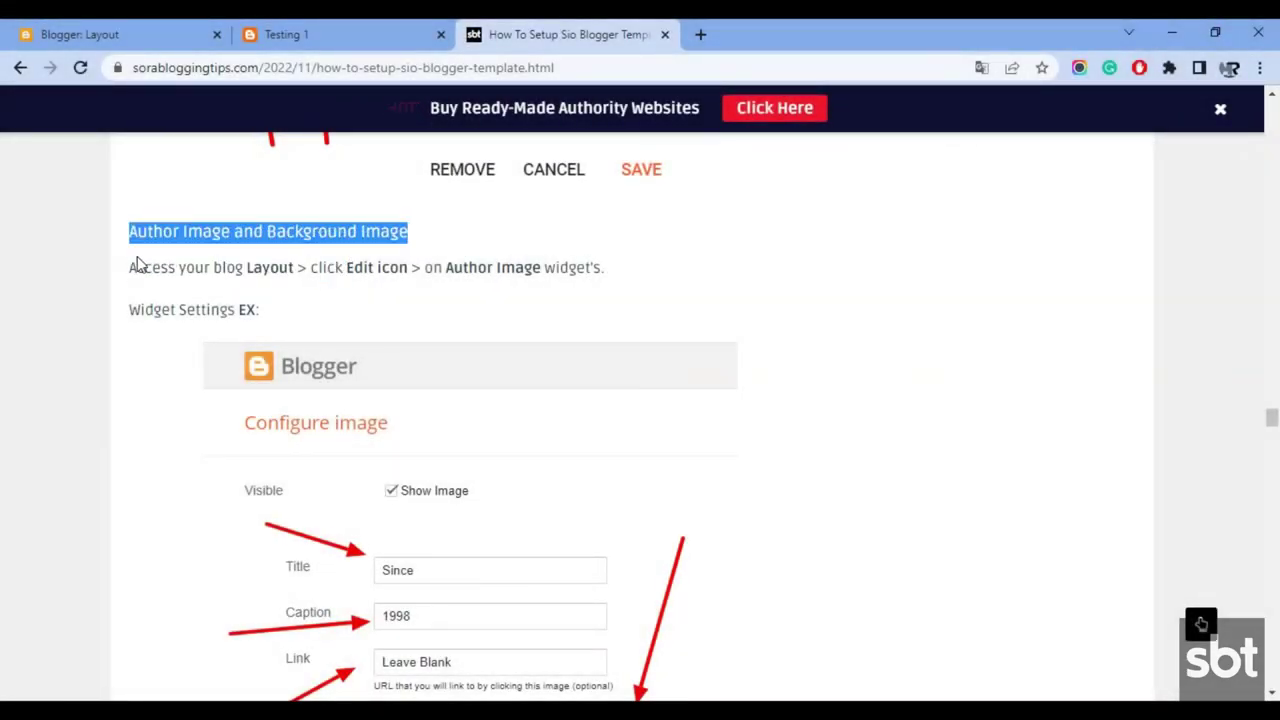
left_click_drag(131, 267, 570, 292)
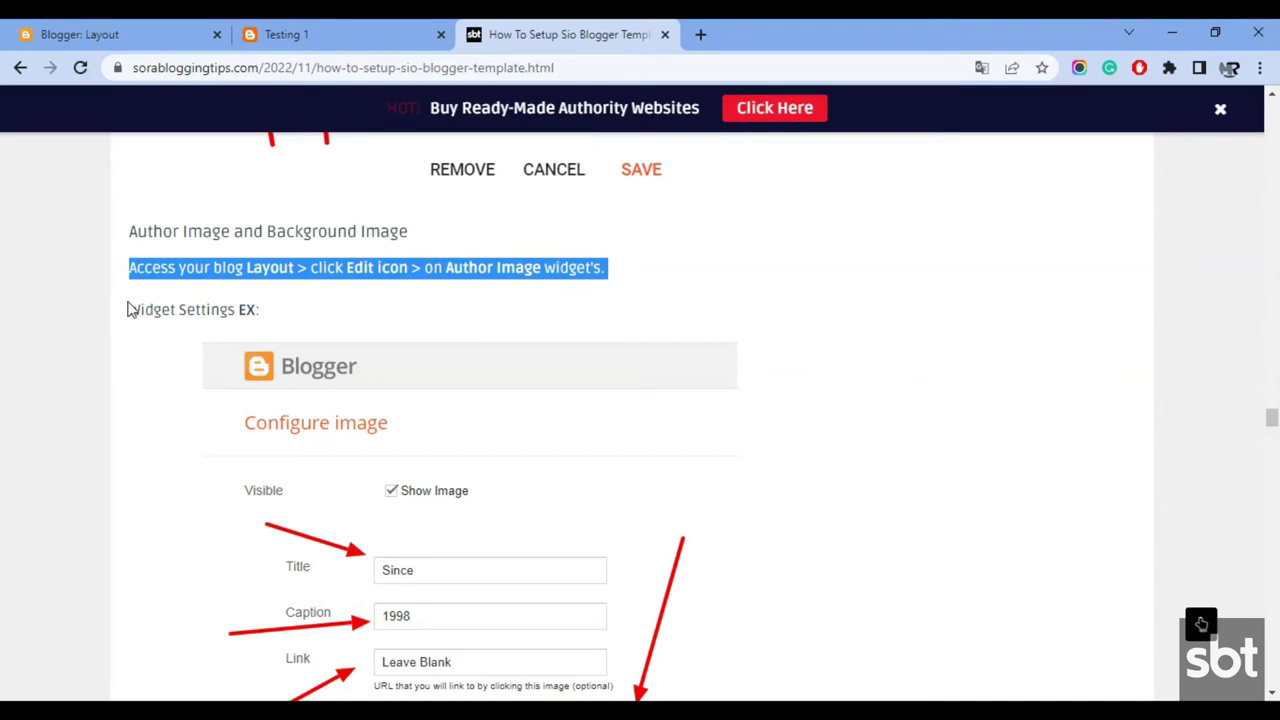
left_click_drag(130, 310, 277, 323)
scroll(570, 371, "down", 6)
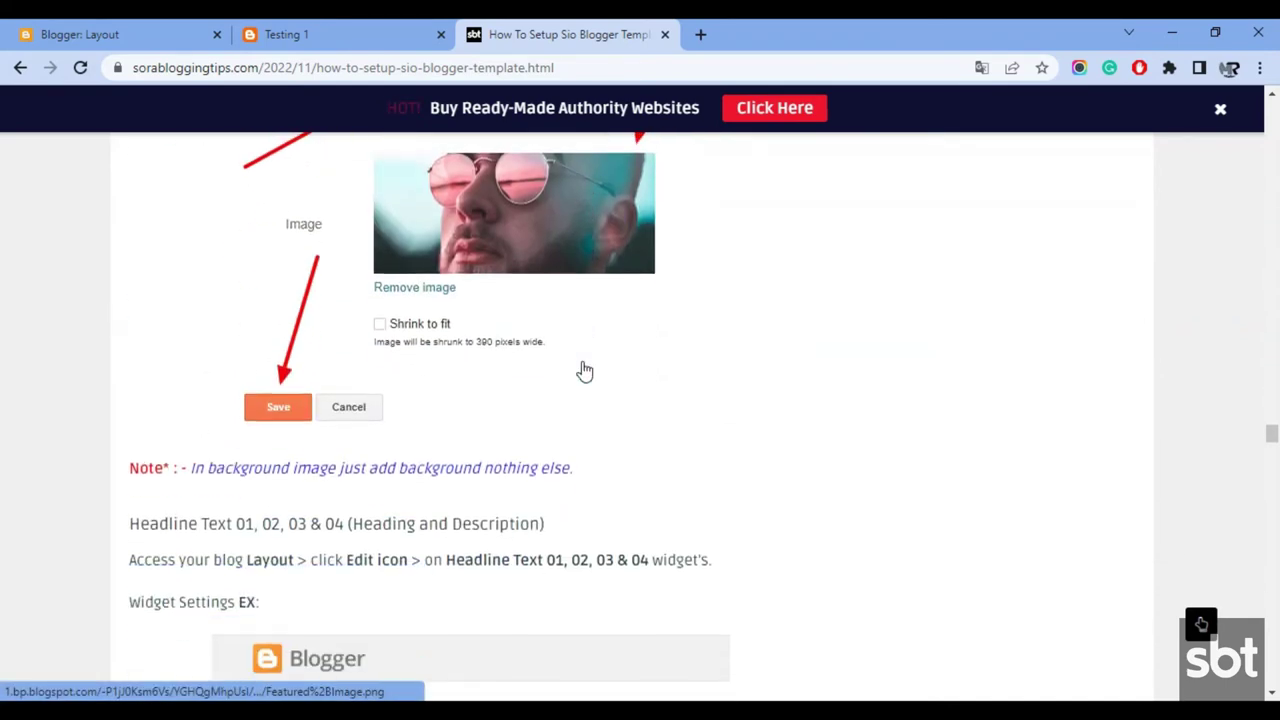
scroll(563, 377, "up", 7)
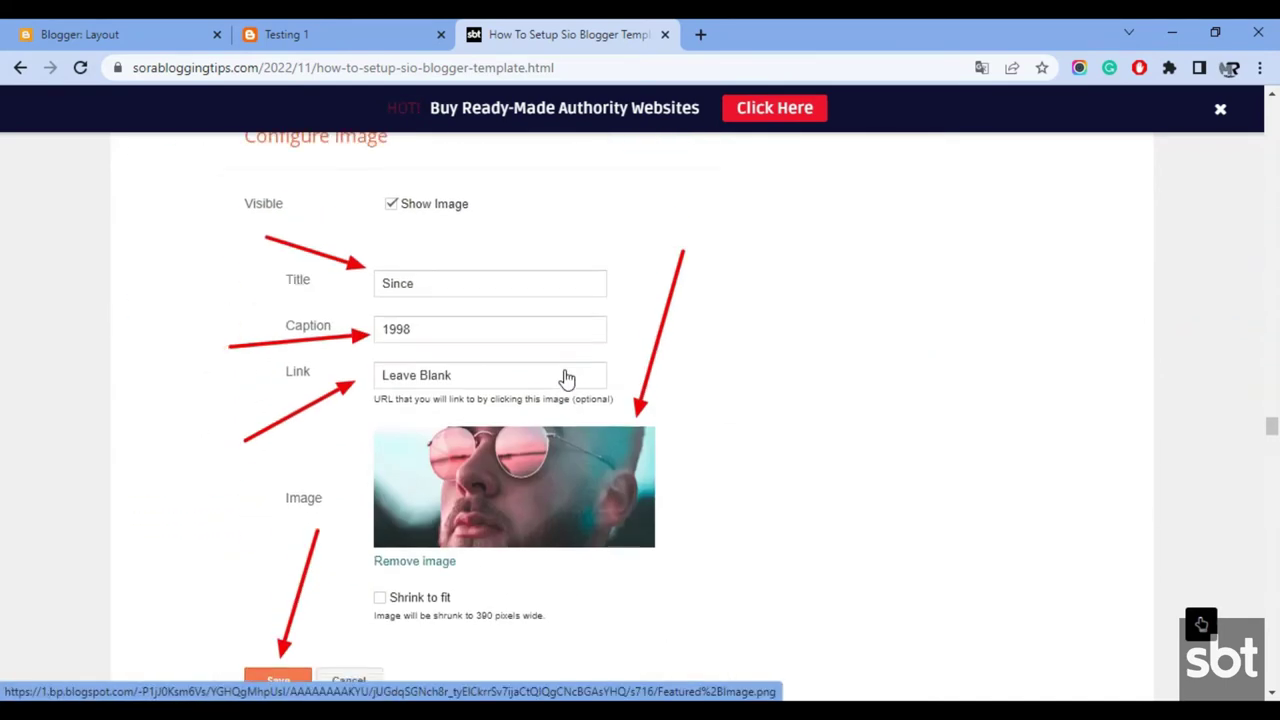
left_click(440, 30)
scroll(634, 224, "down", 9)
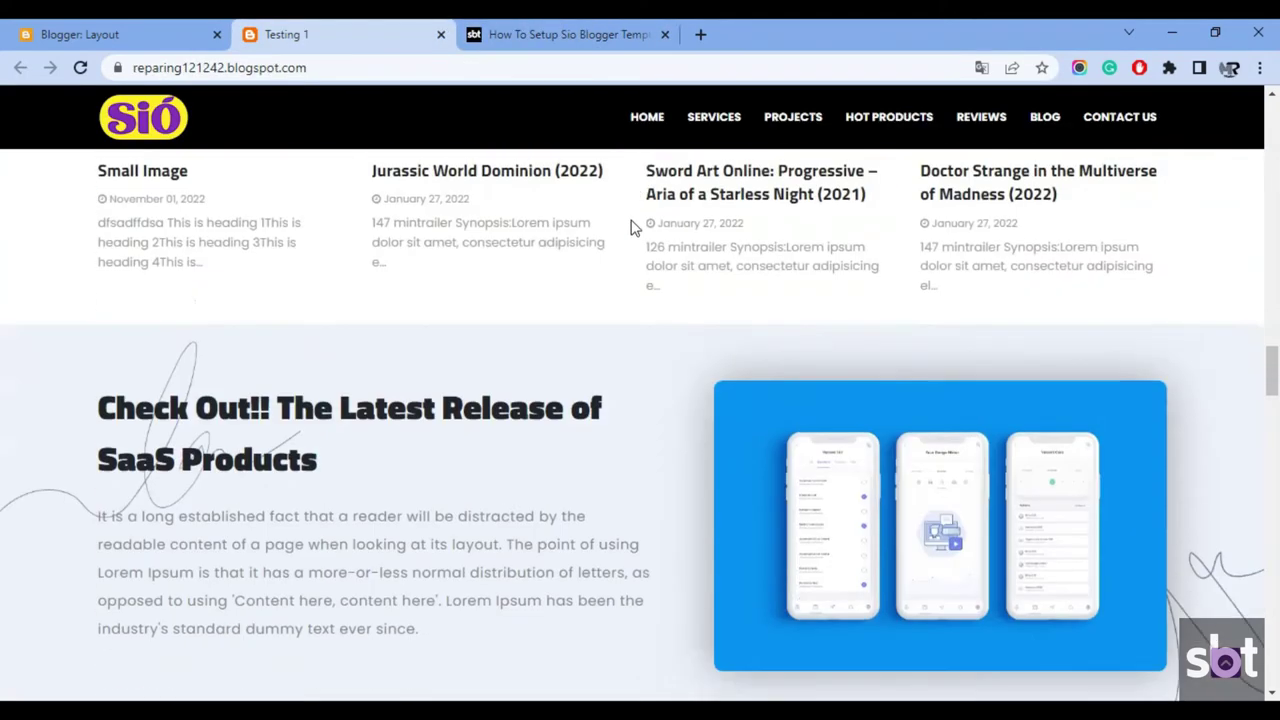
scroll(632, 226, "up", 3)
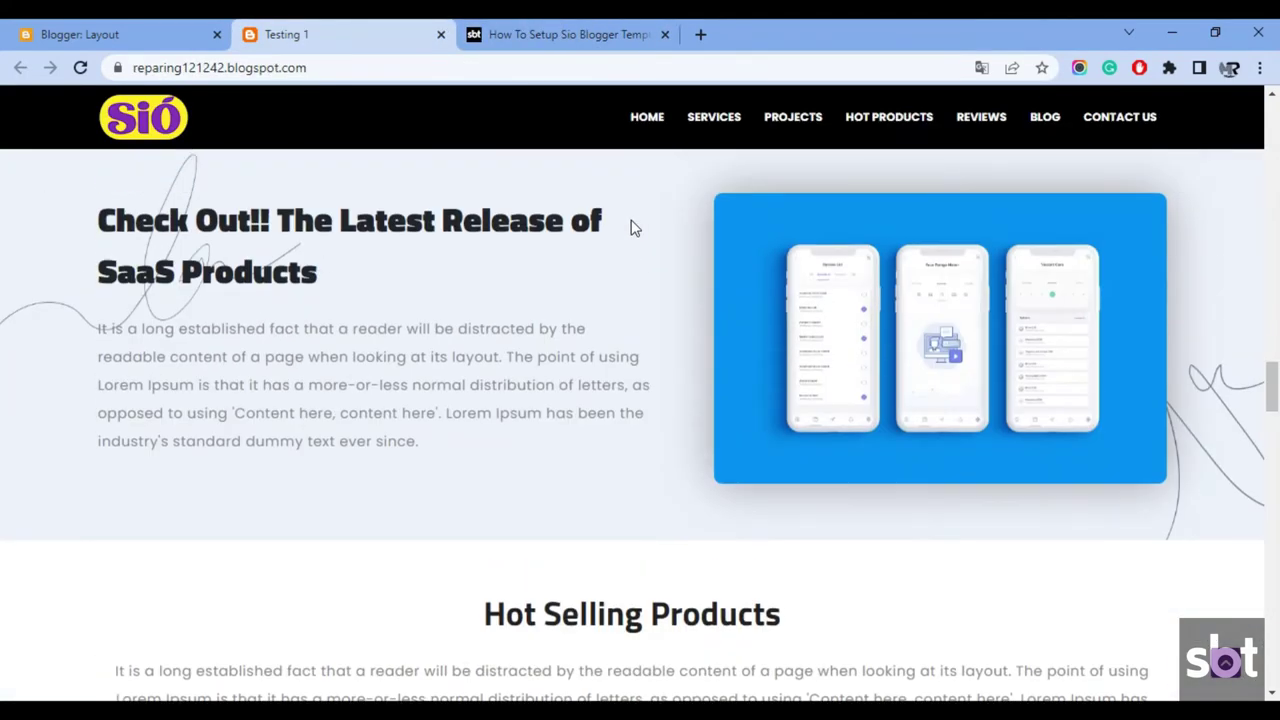
Step: Open the Author Image widget in Blogger Layout, review its title, caption, link and image, and save it
left_click(103, 30)
scroll(679, 400, "down", 3)
scroll(678, 400, "down", 1)
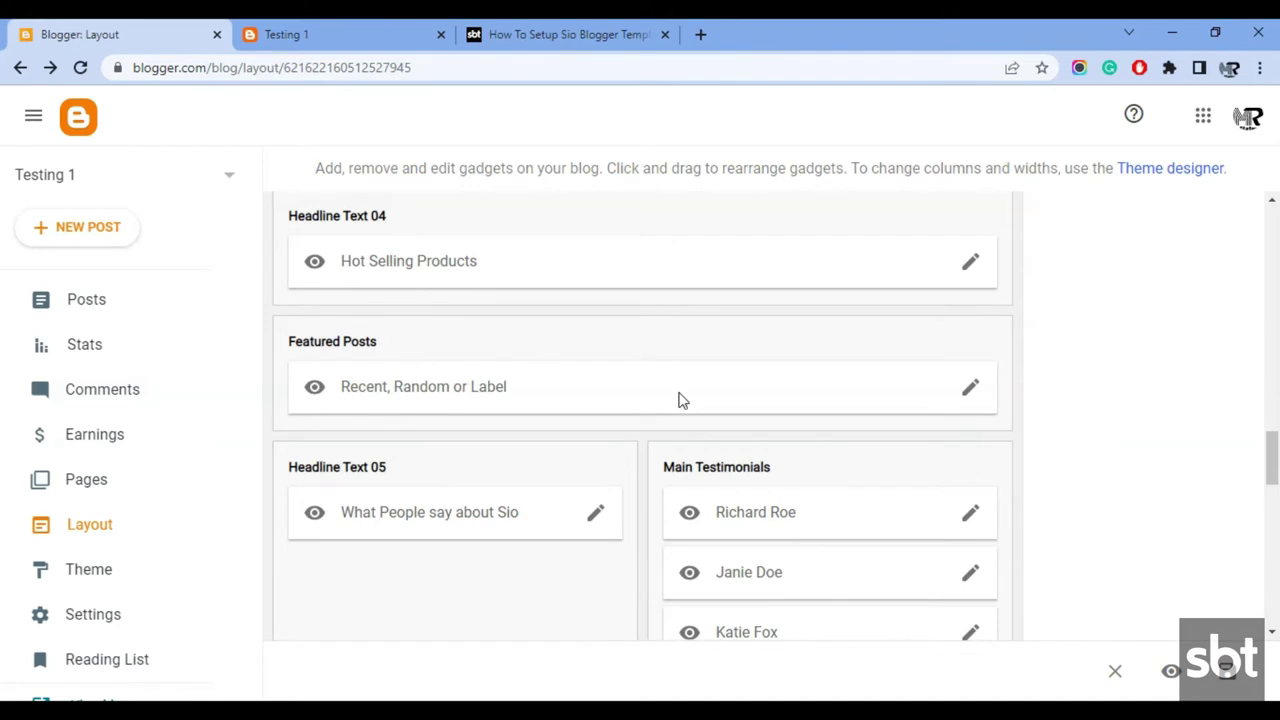
scroll(678, 400, "up", 4)
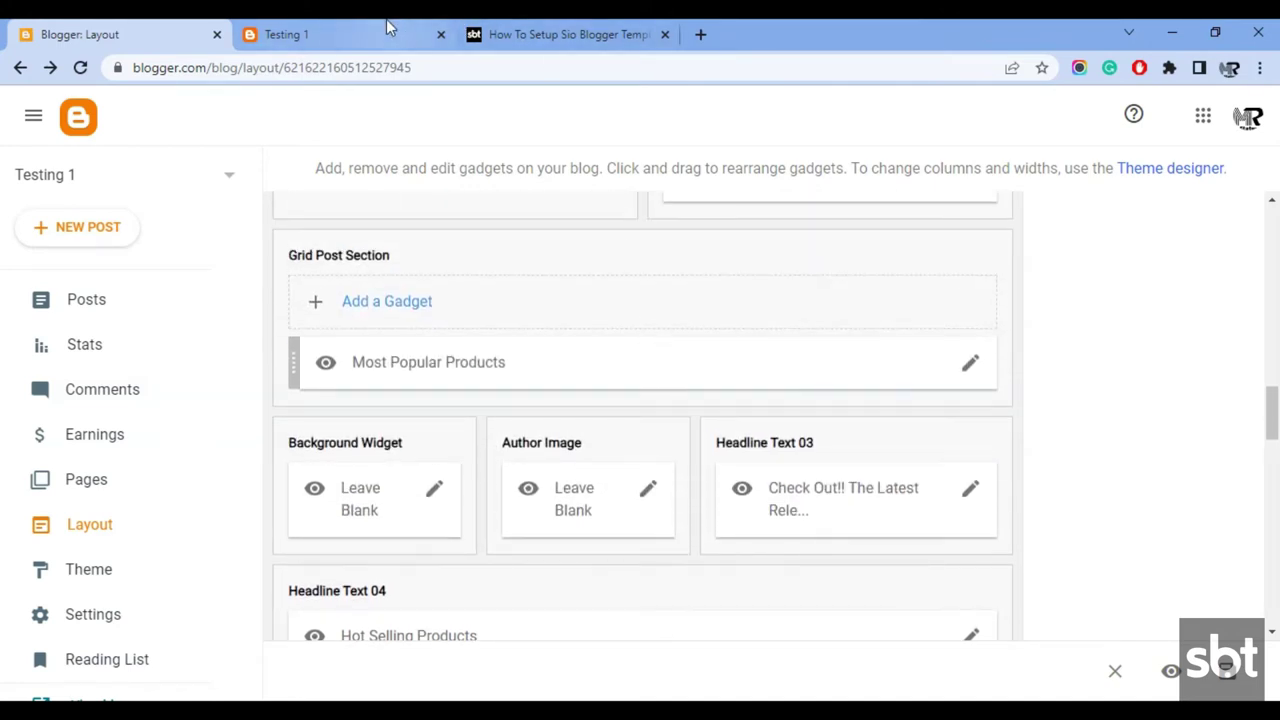
left_click(649, 491)
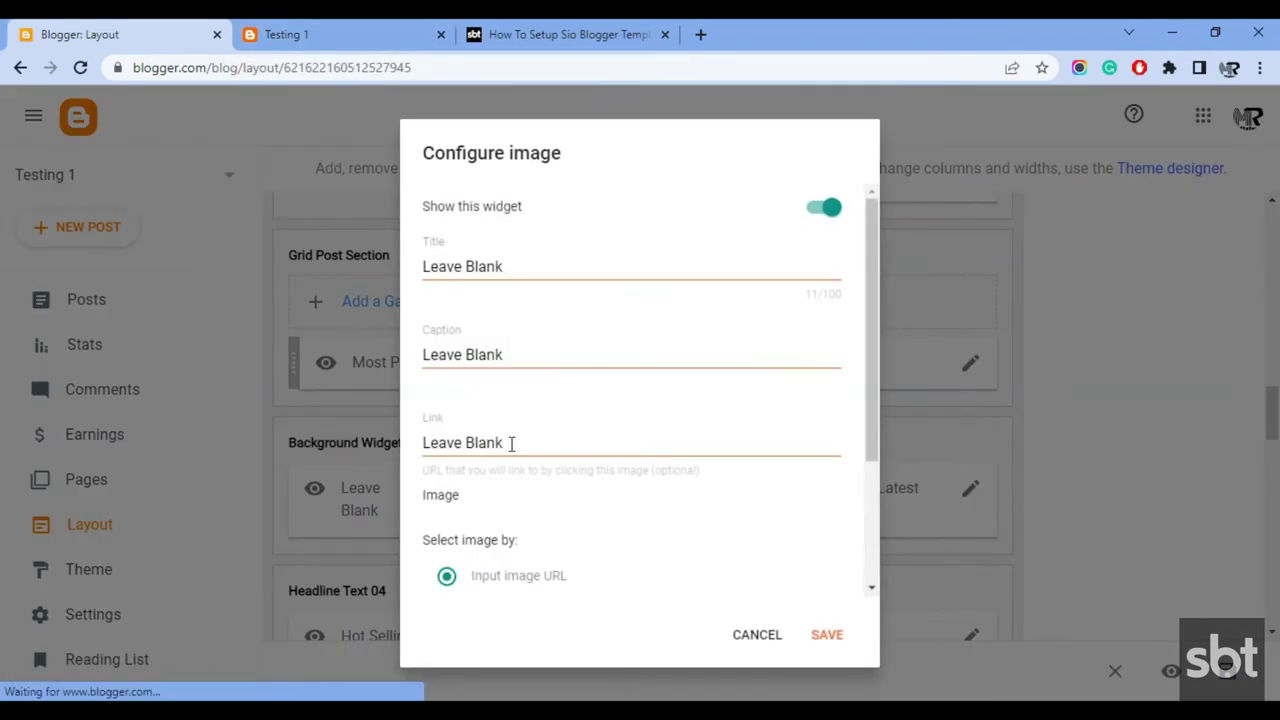
scroll(540, 445, "down", 2)
scroll(557, 447, "up", 3)
scroll(557, 447, "up", 1)
left_click(831, 651)
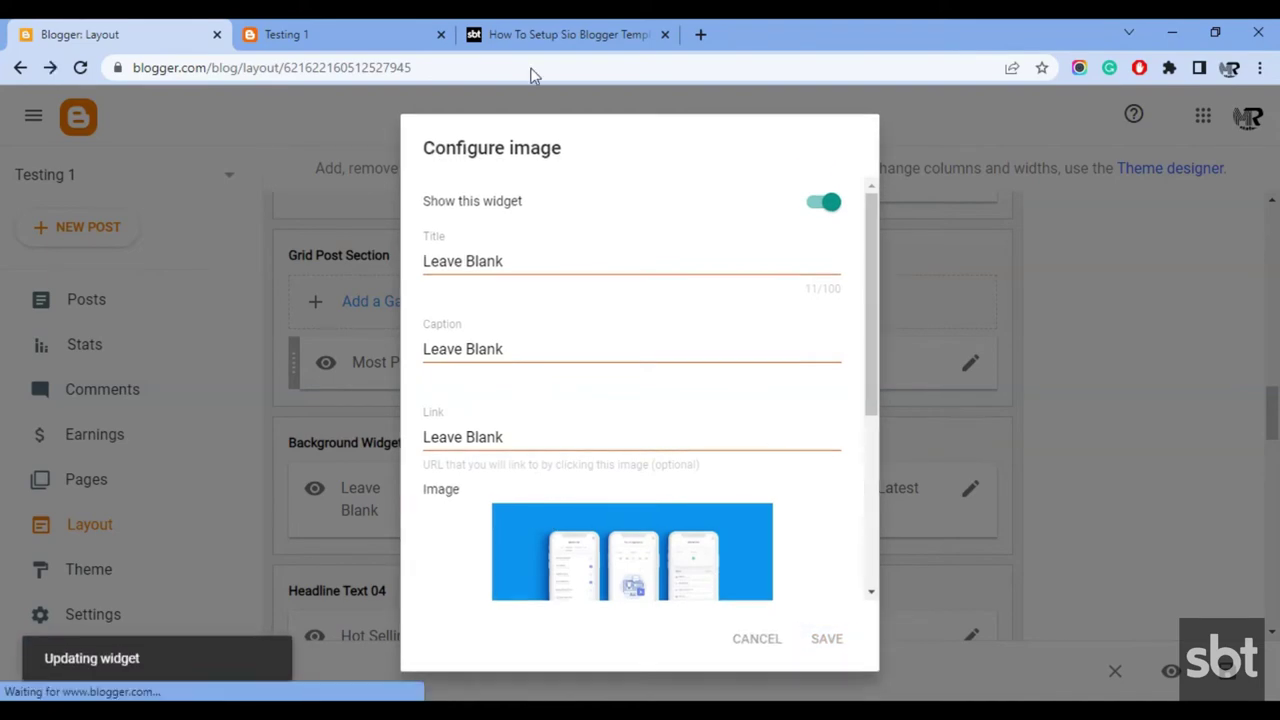
Step: Recheck the guide's example settings for the author and background images, including the note on the background image
left_click(409, 27)
left_click(530, 34)
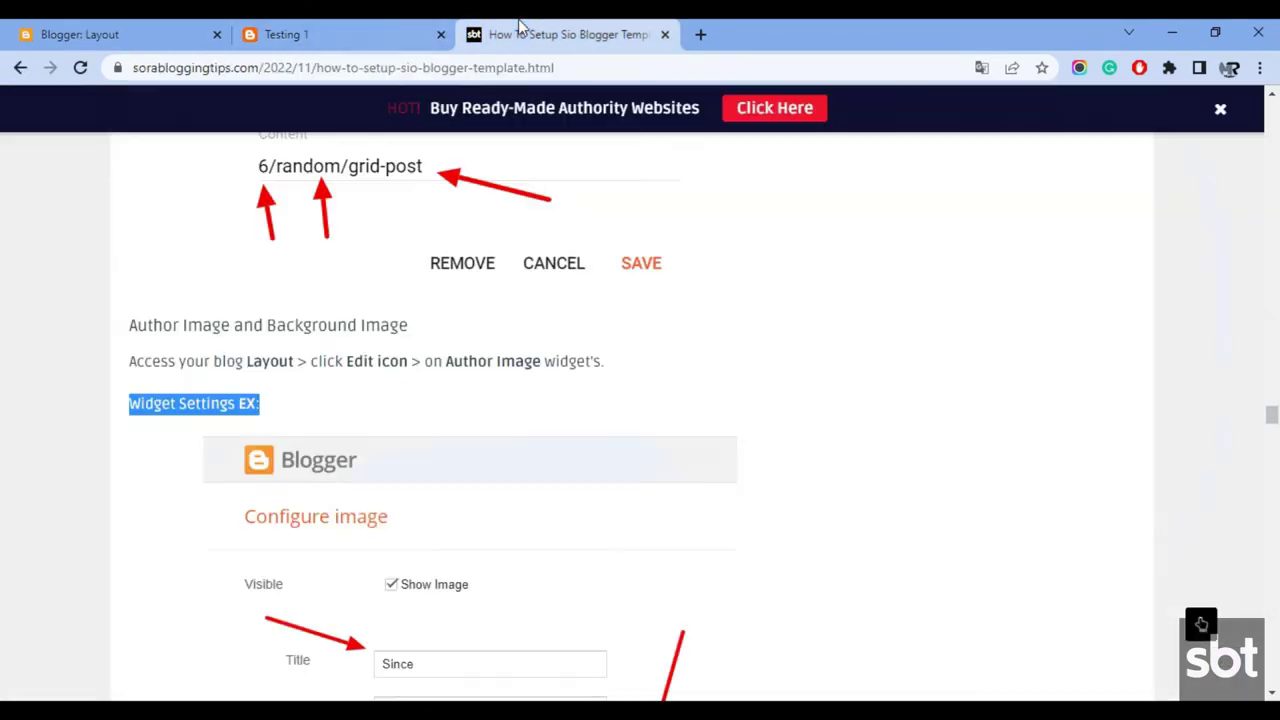
scroll(500, 409, "down", 5)
scroll(502, 410, "down", 1)
scroll(502, 410, "up", 3)
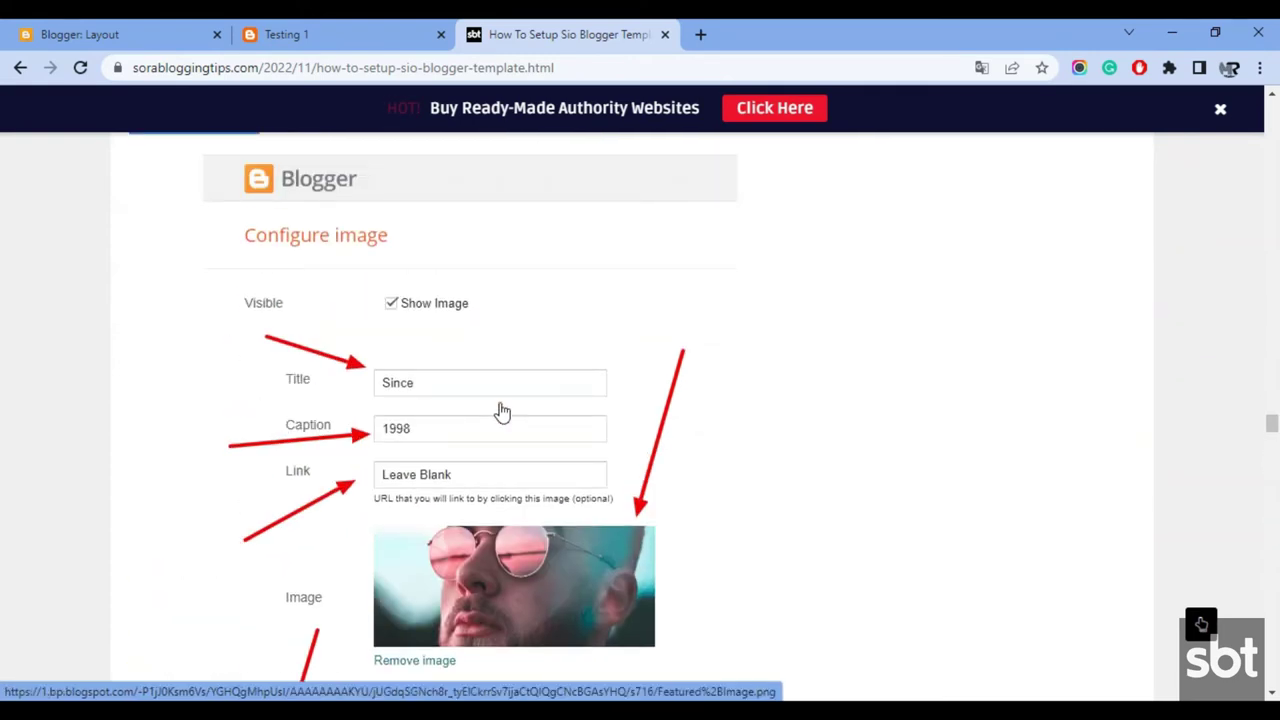
scroll(463, 403, "up", 3)
scroll(463, 403, "down", 5)
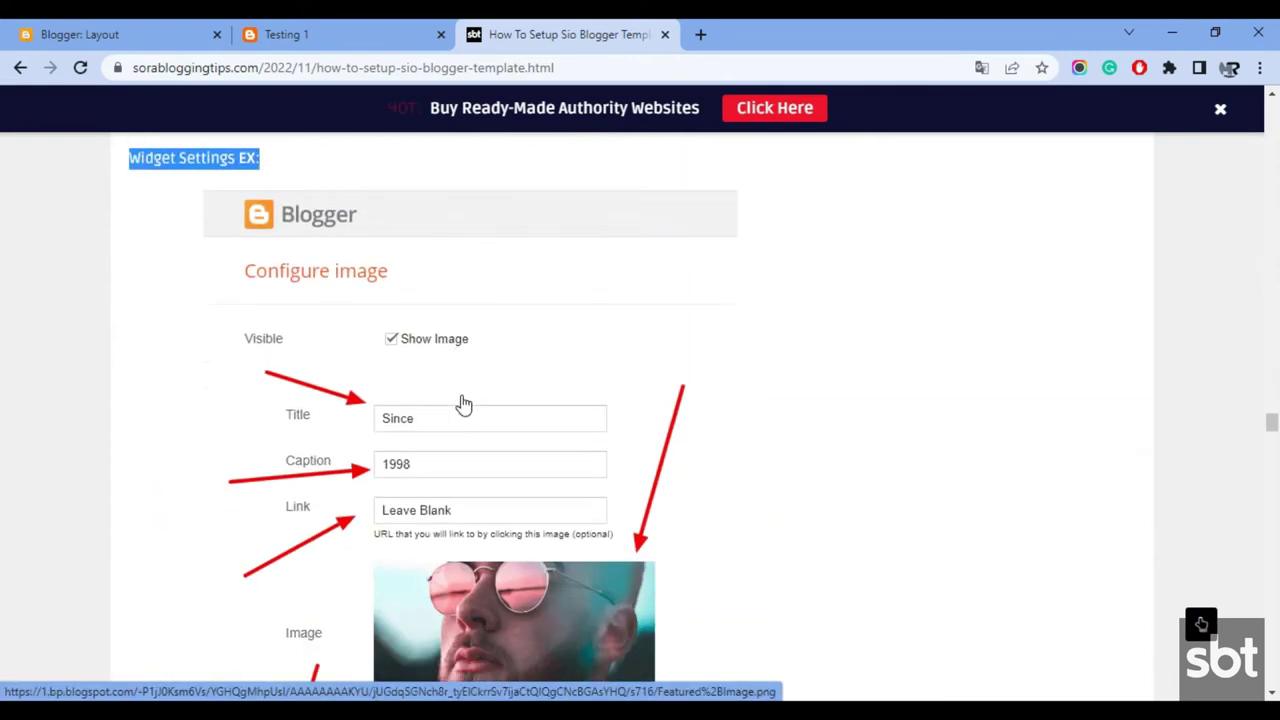
scroll(463, 403, "down", 2)
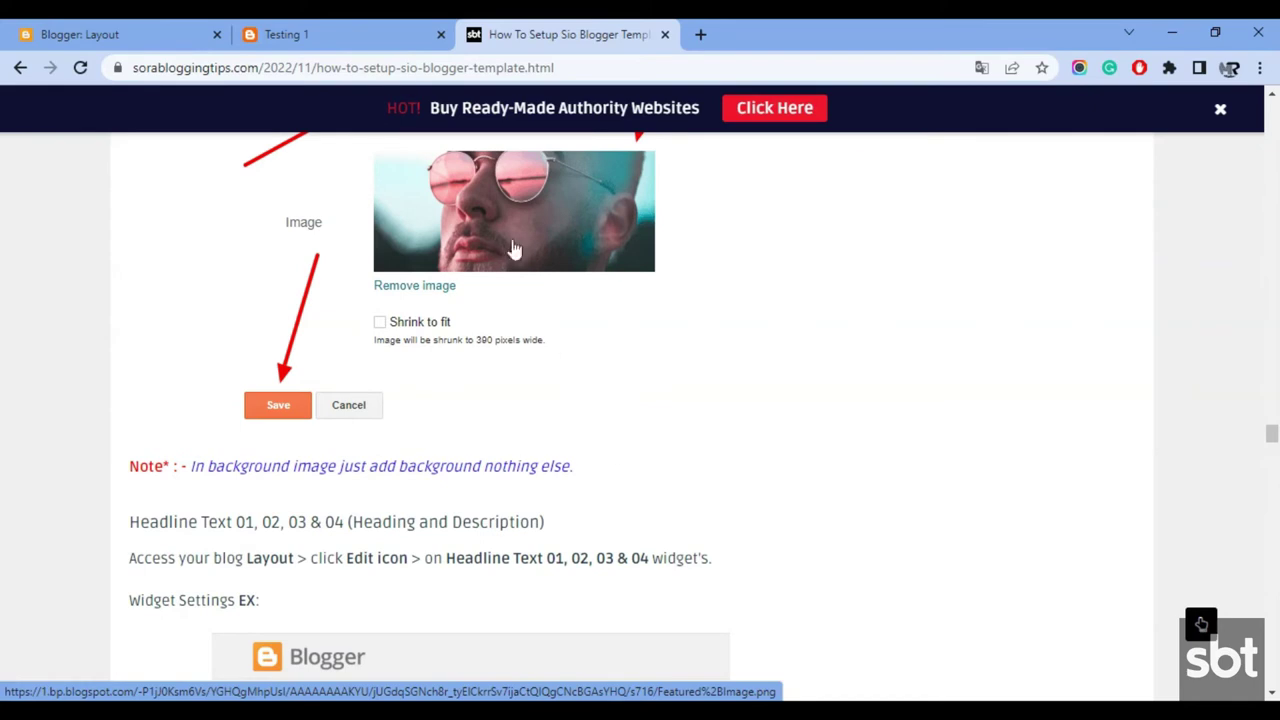
Step: Open the Headline Text 03 widget in Blogger Layout, review and save its title and content, and view its section on the live blog
left_click(172, 30)
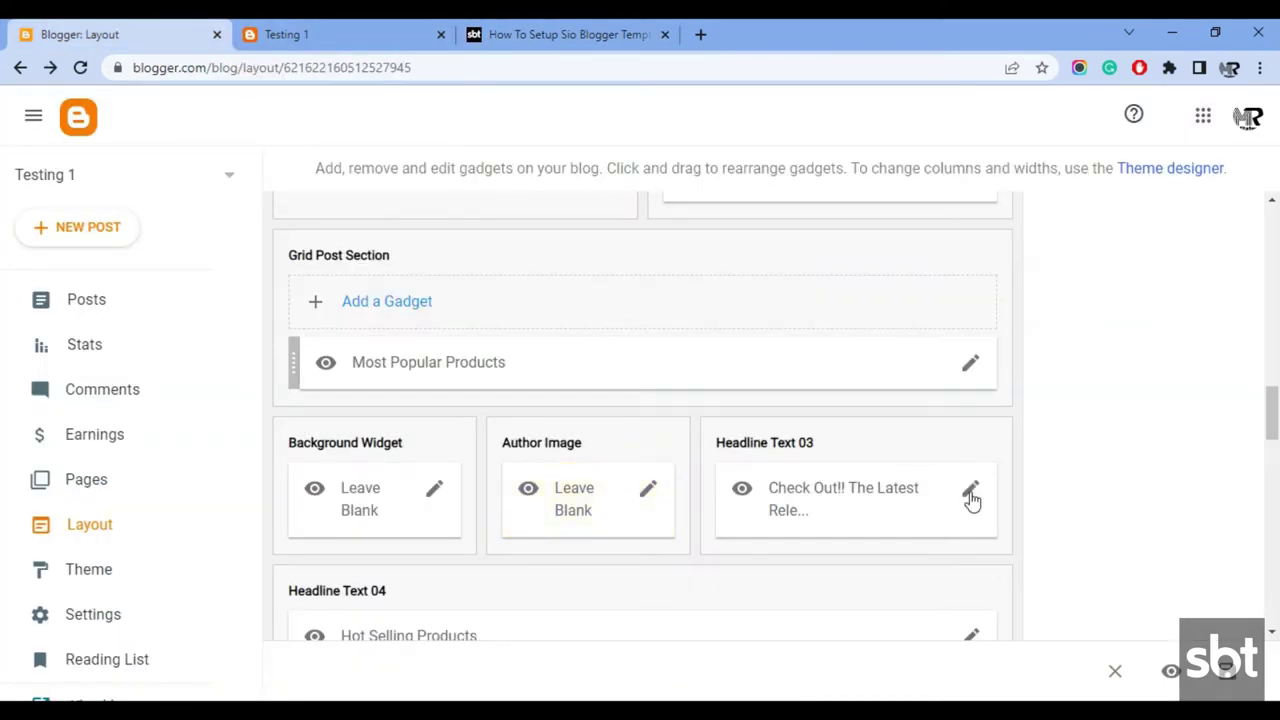
left_click(970, 492)
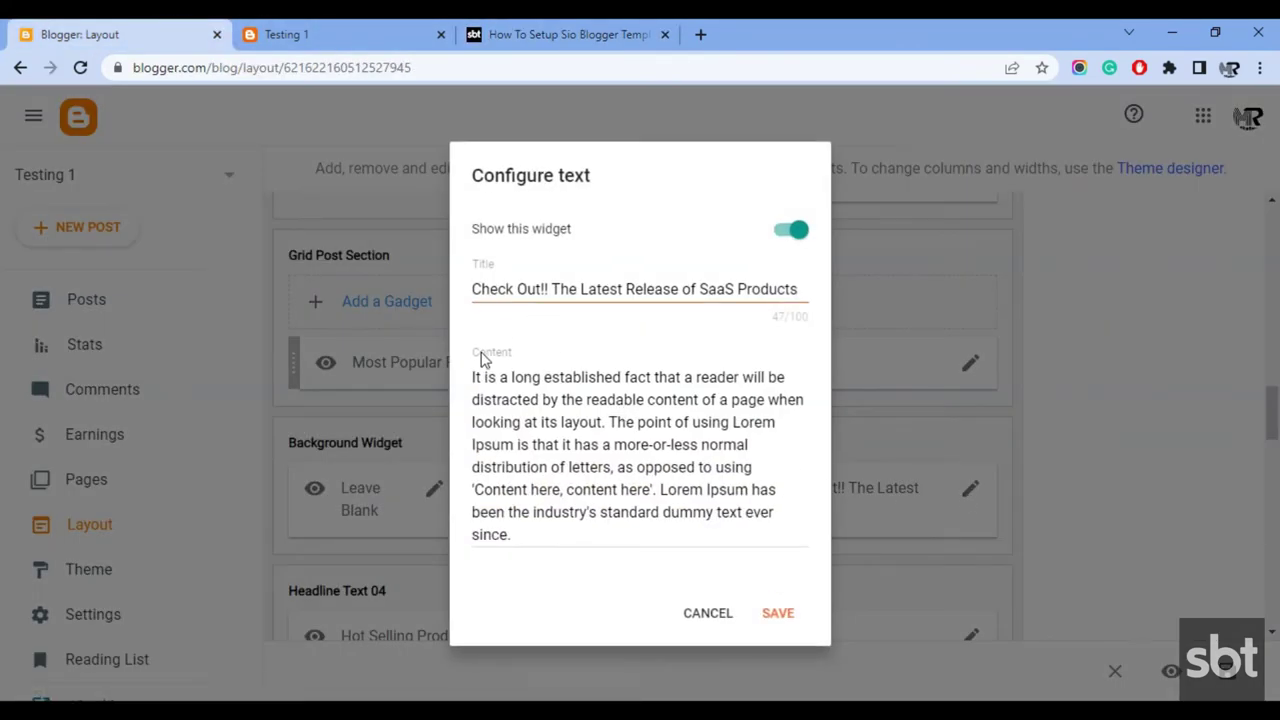
left_click_drag(475, 376, 570, 572)
left_click(779, 615)
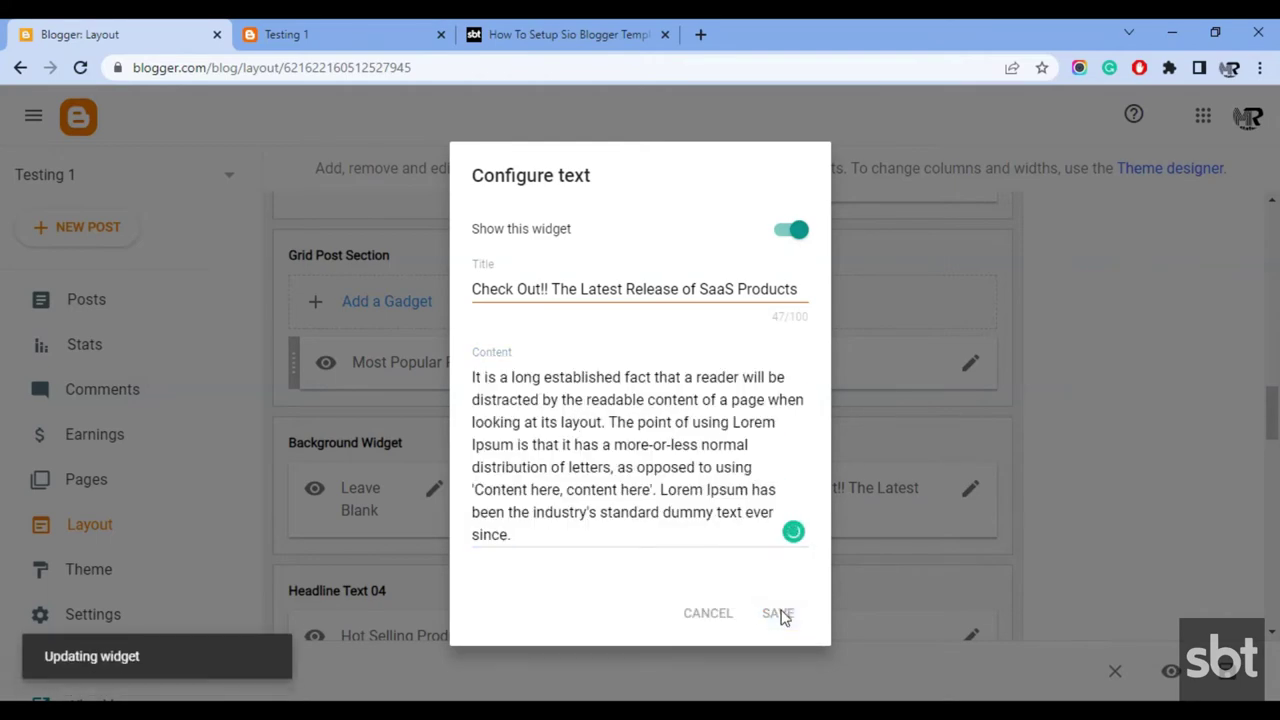
left_click(398, 28)
scroll(670, 360, "up", 3)
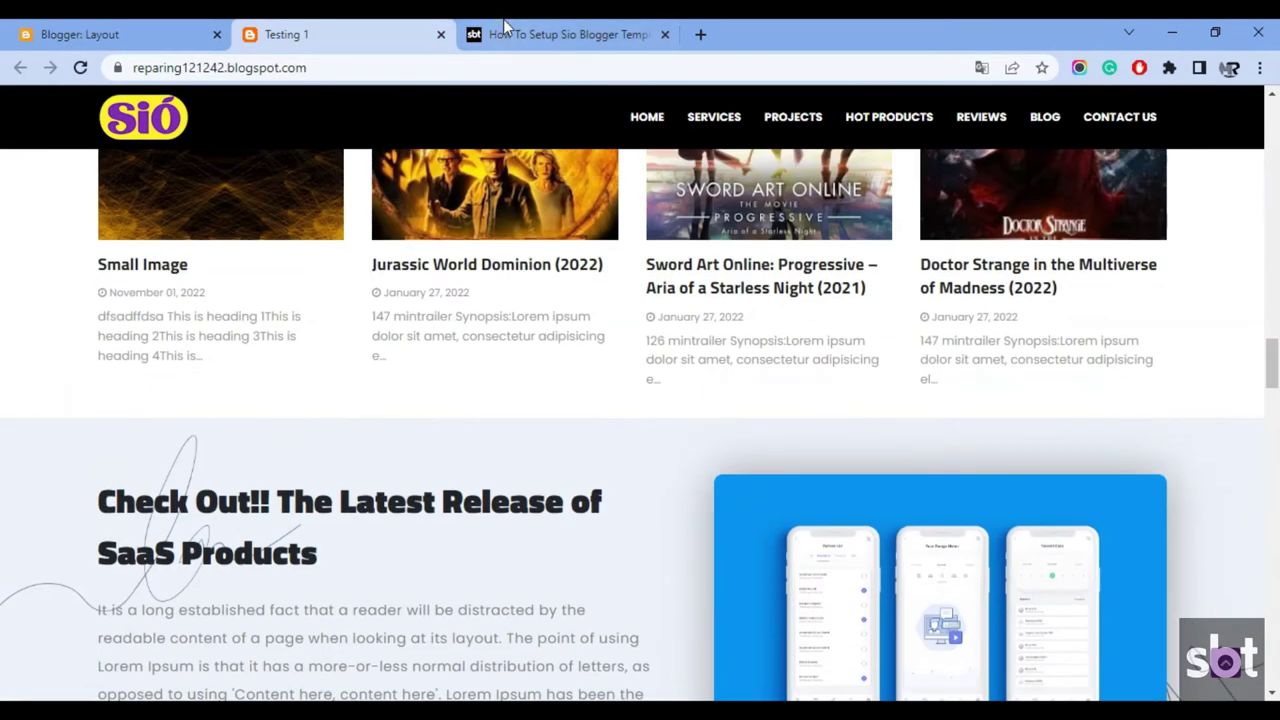
Step: Read the guide's Featured Posts Widget section, covering the label, recent and random feat-big shortcodes and the example configuration
left_click(509, 29)
scroll(757, 417, "up", 6)
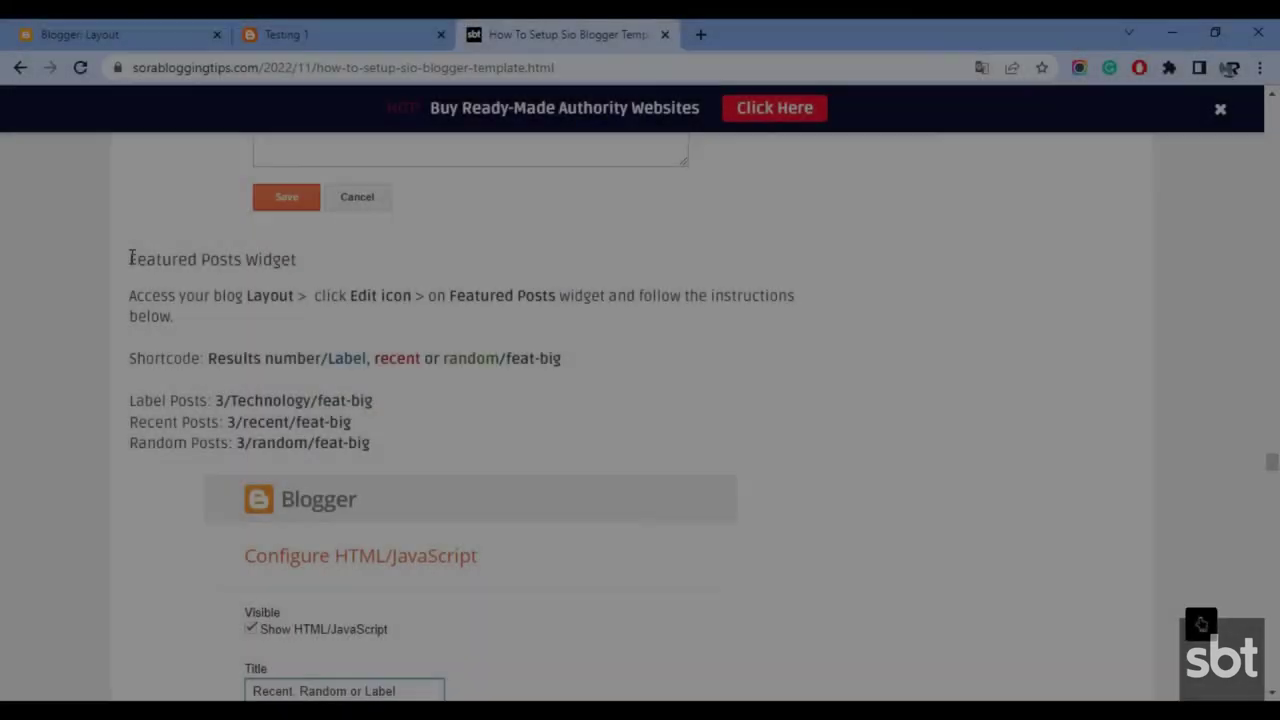
left_click_drag(130, 258, 263, 258)
left_click_drag(131, 295, 183, 317)
left_click_drag(130, 357, 566, 364)
left_click_drag(131, 400, 383, 457)
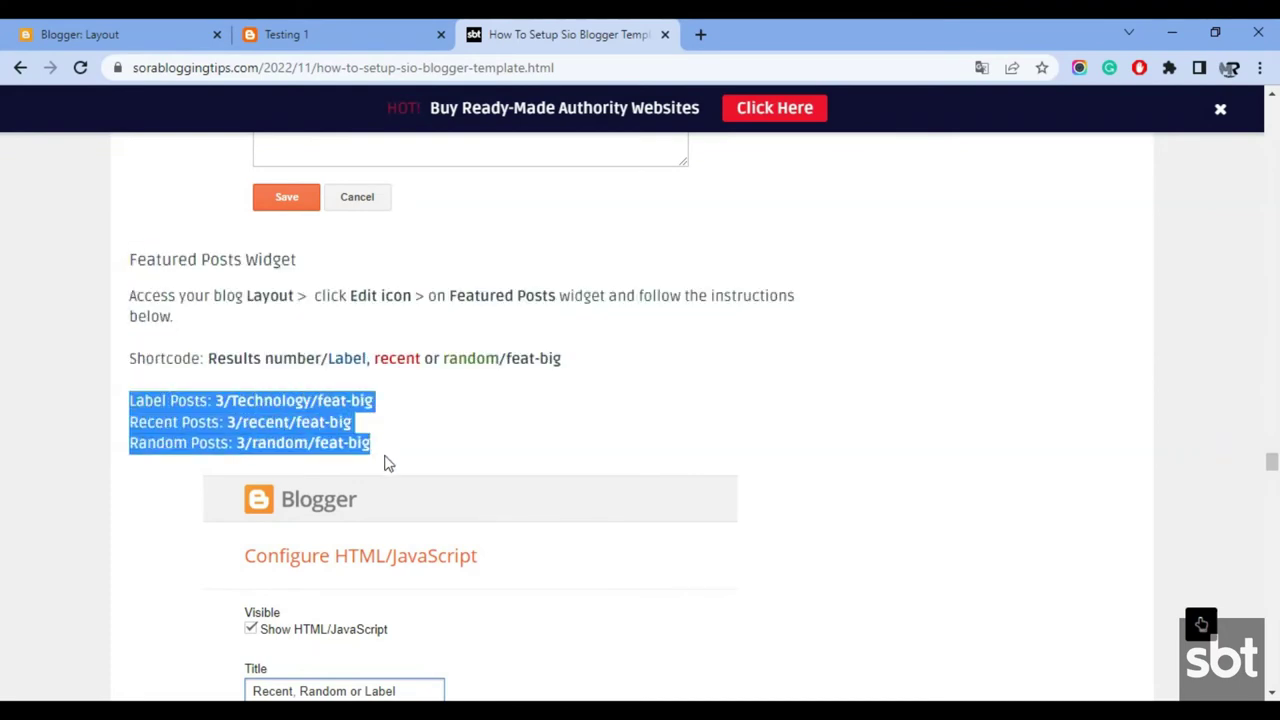
scroll(623, 486, "down", 4)
scroll(623, 486, "up", 6)
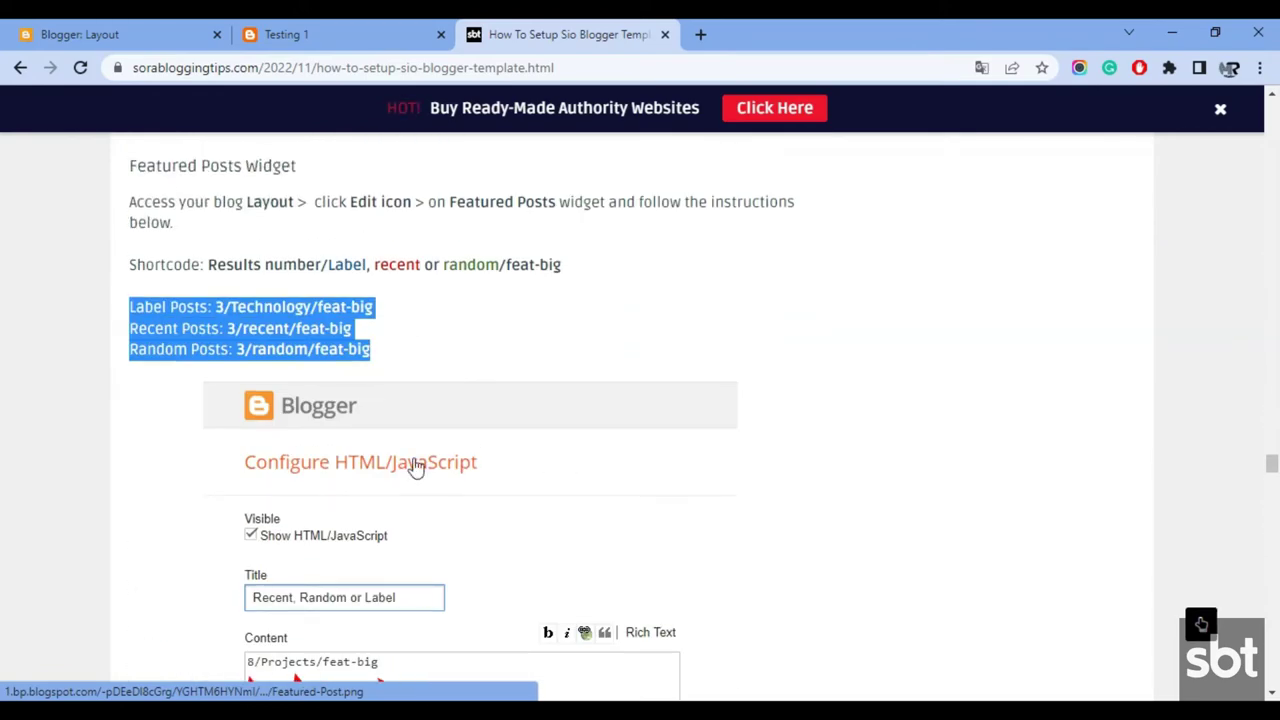
Step: View the featured posts on the live blog, and review and save the Featured Posts widget's shortcode in Blogger Layout
left_click(316, 28)
scroll(686, 323, "down", 5)
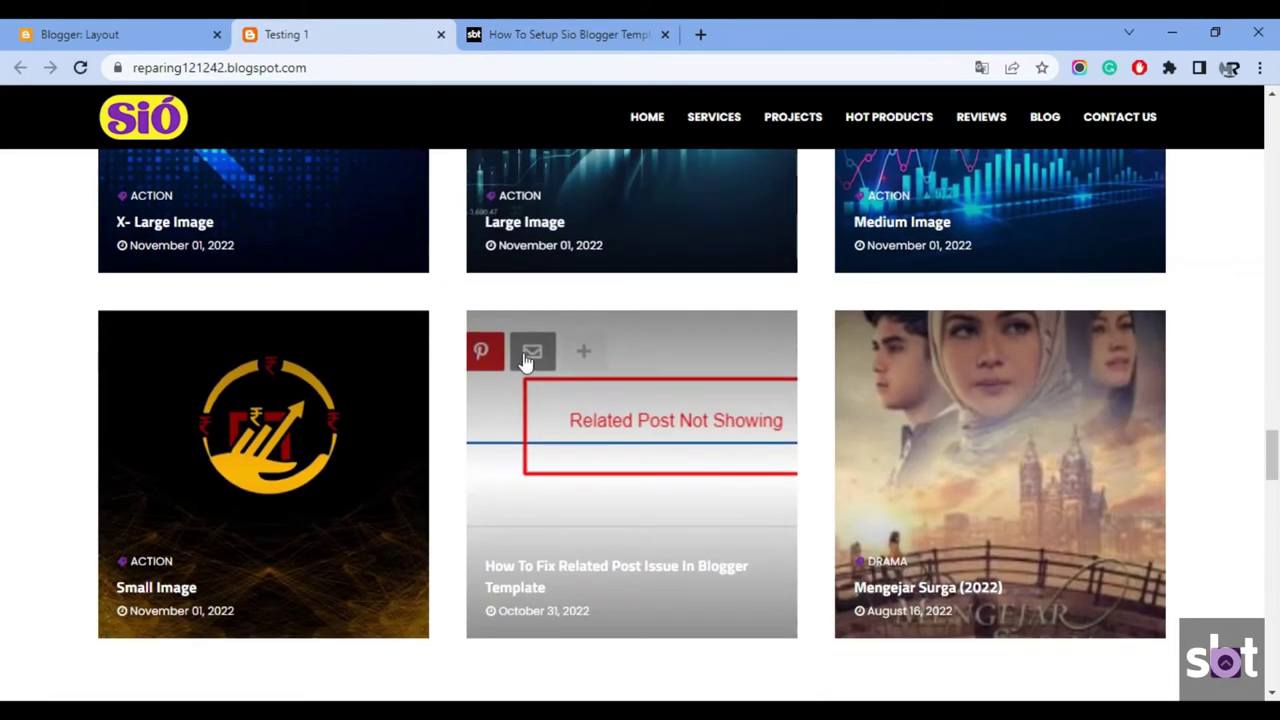
left_click(169, 28)
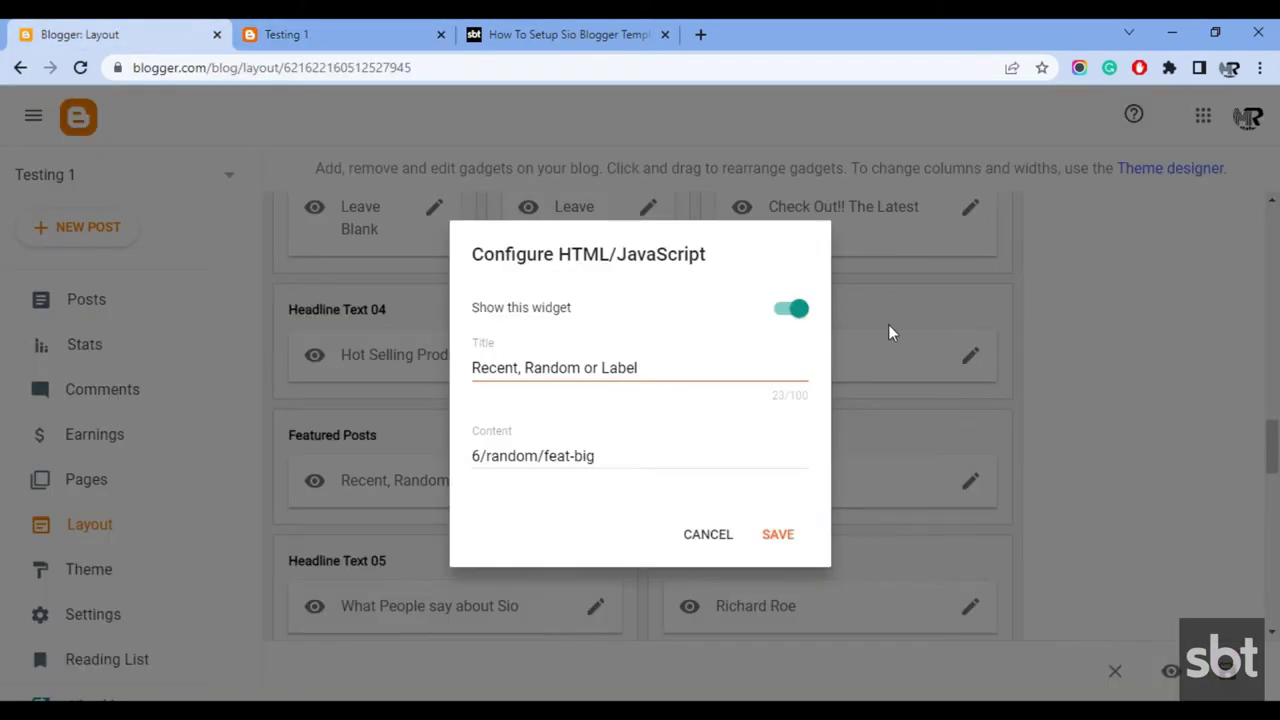
left_click(778, 536)
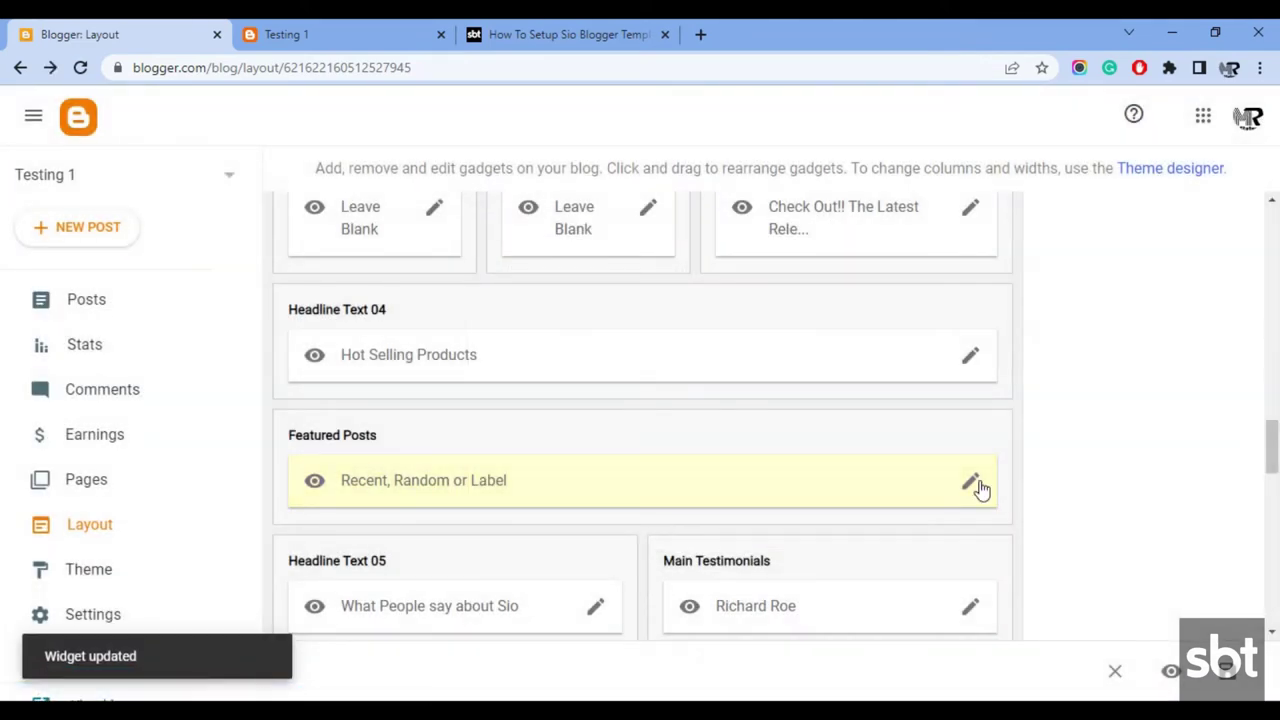
left_click(971, 484)
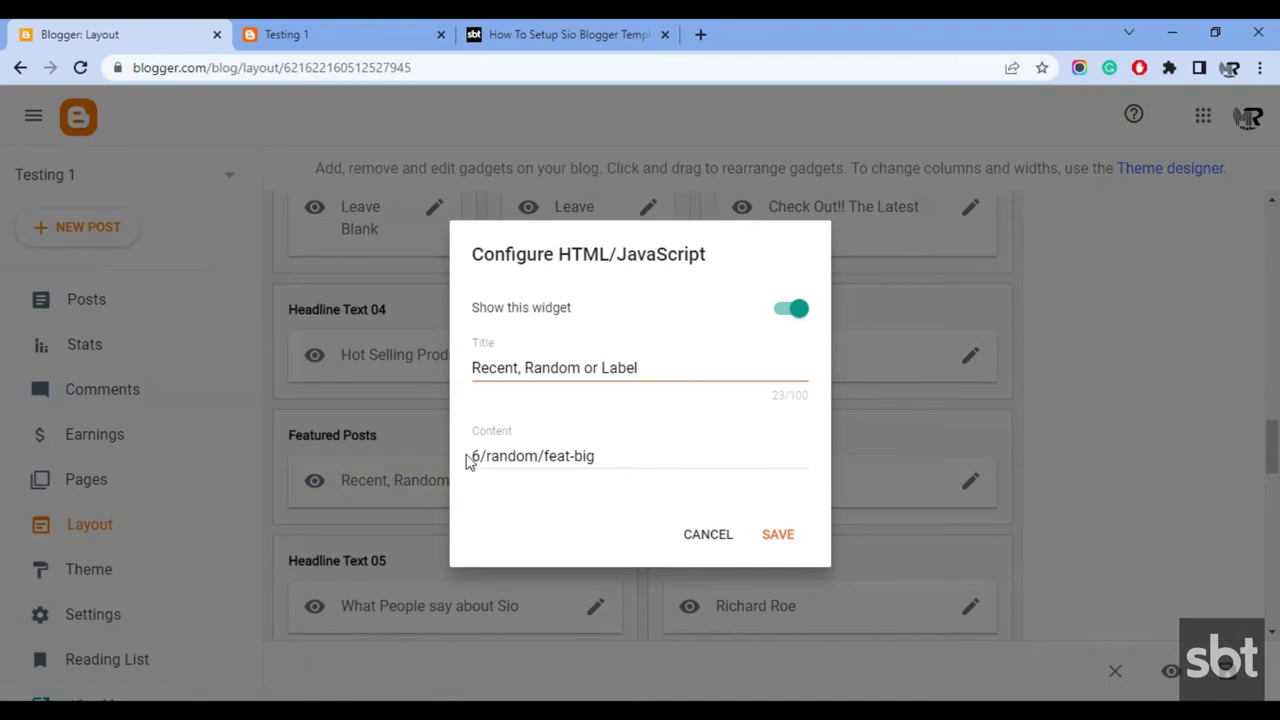
left_click(768, 545)
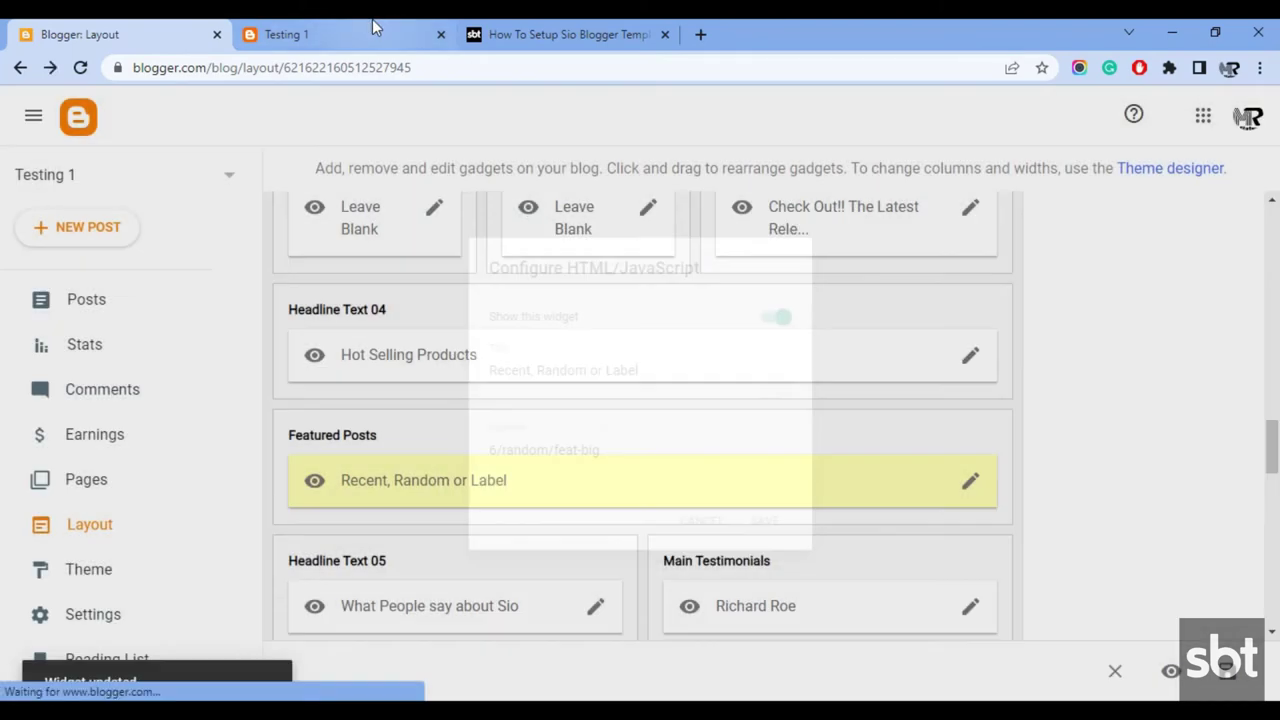
Step: Read the guide's Main Testimonials instructions and its example title, caption, link and image settings
left_click(373, 27)
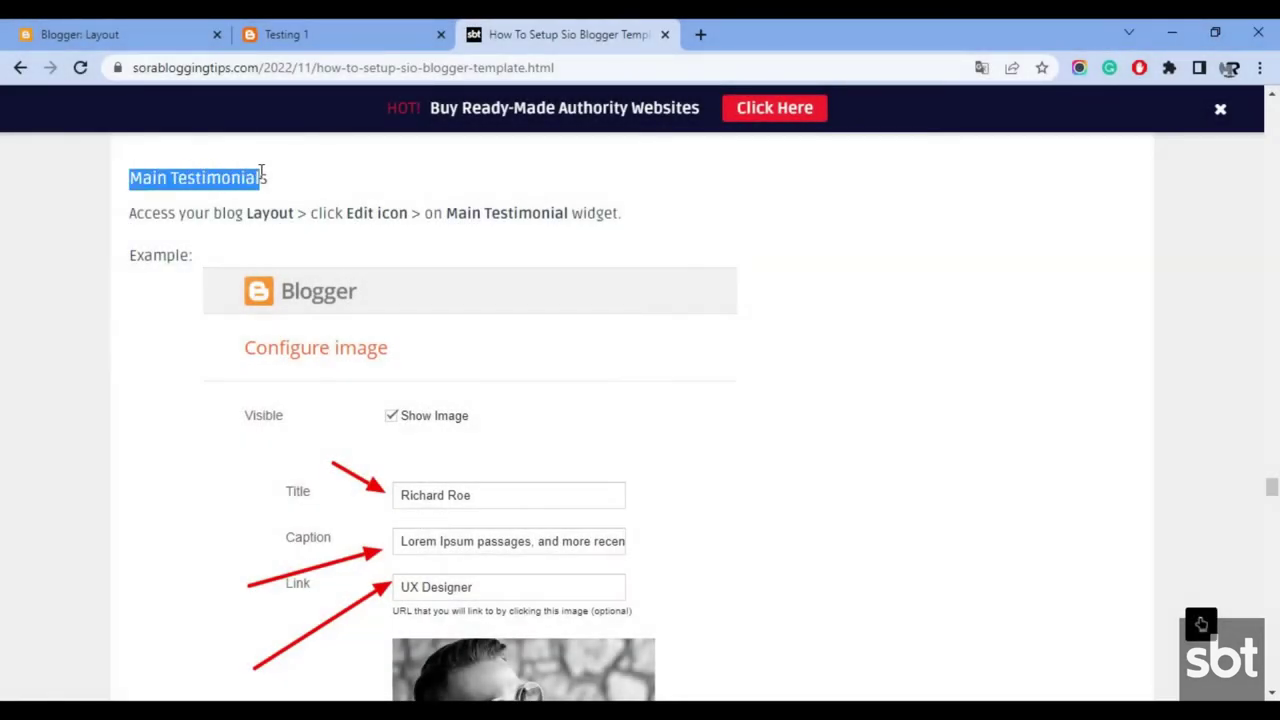
double_click(130, 212)
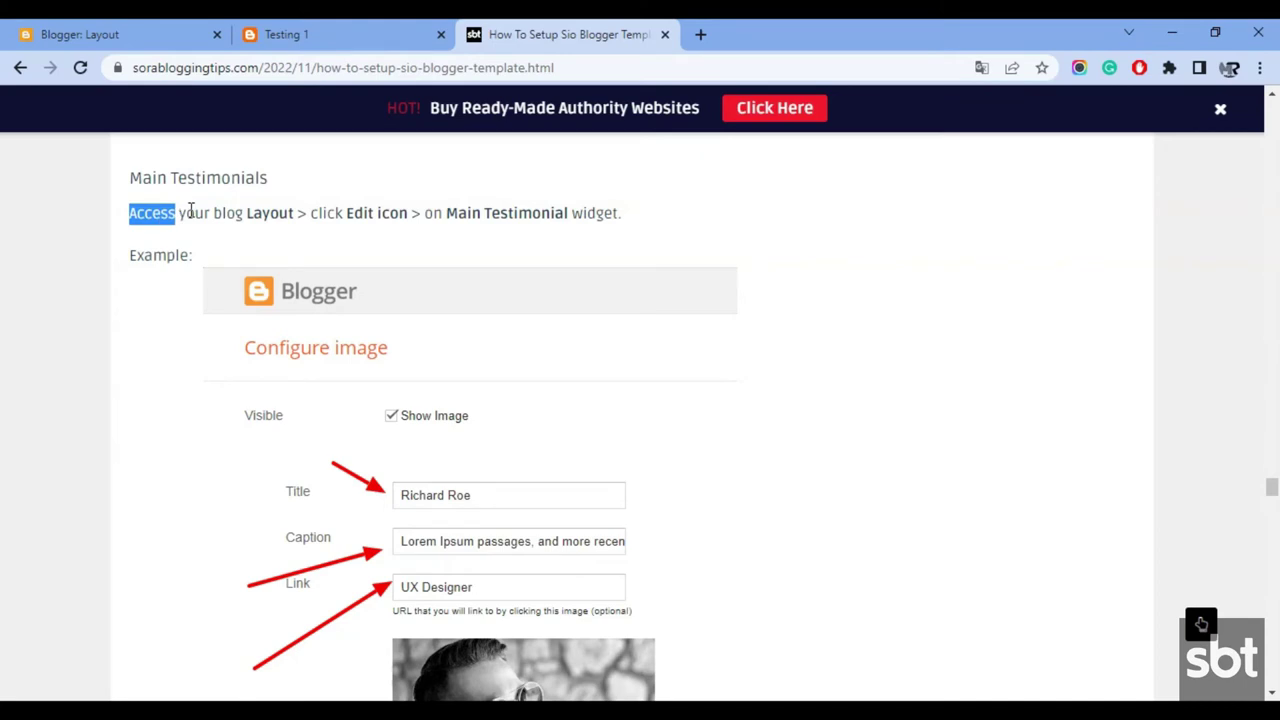
left_click_drag(520, 210, 640, 218)
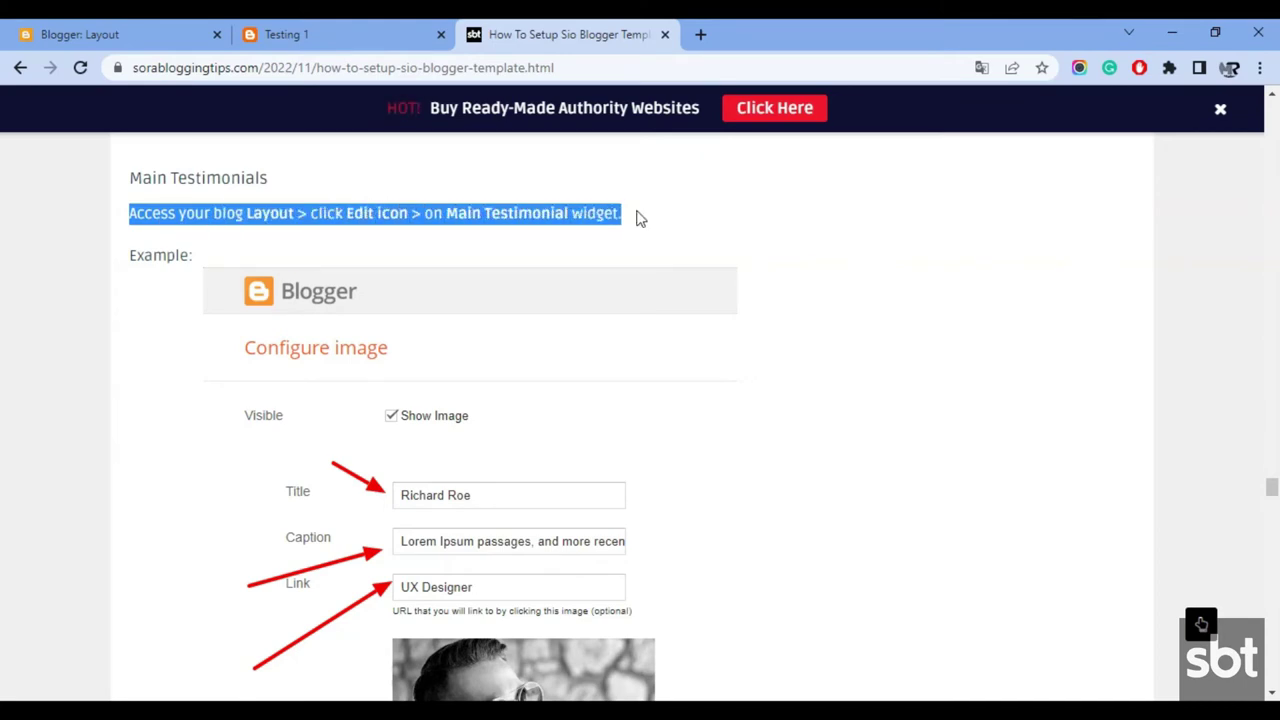
left_click_drag(209, 258, 145, 256)
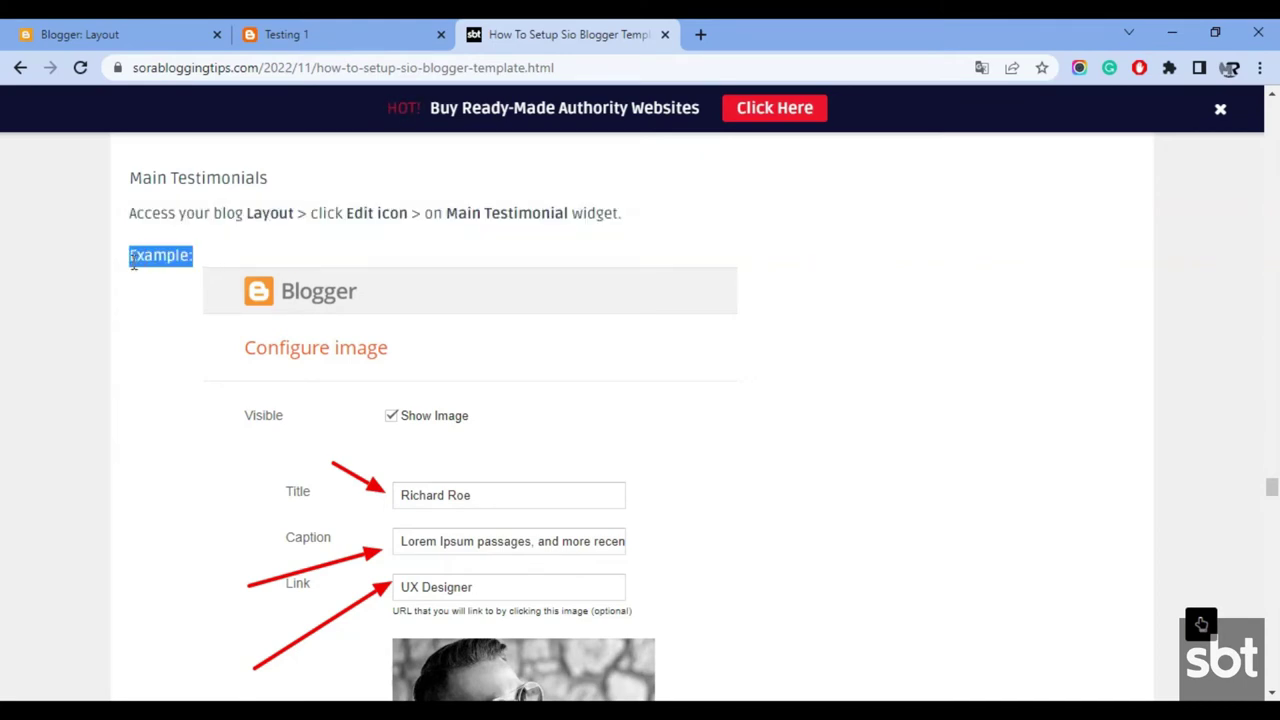
scroll(470, 425, "down", 4)
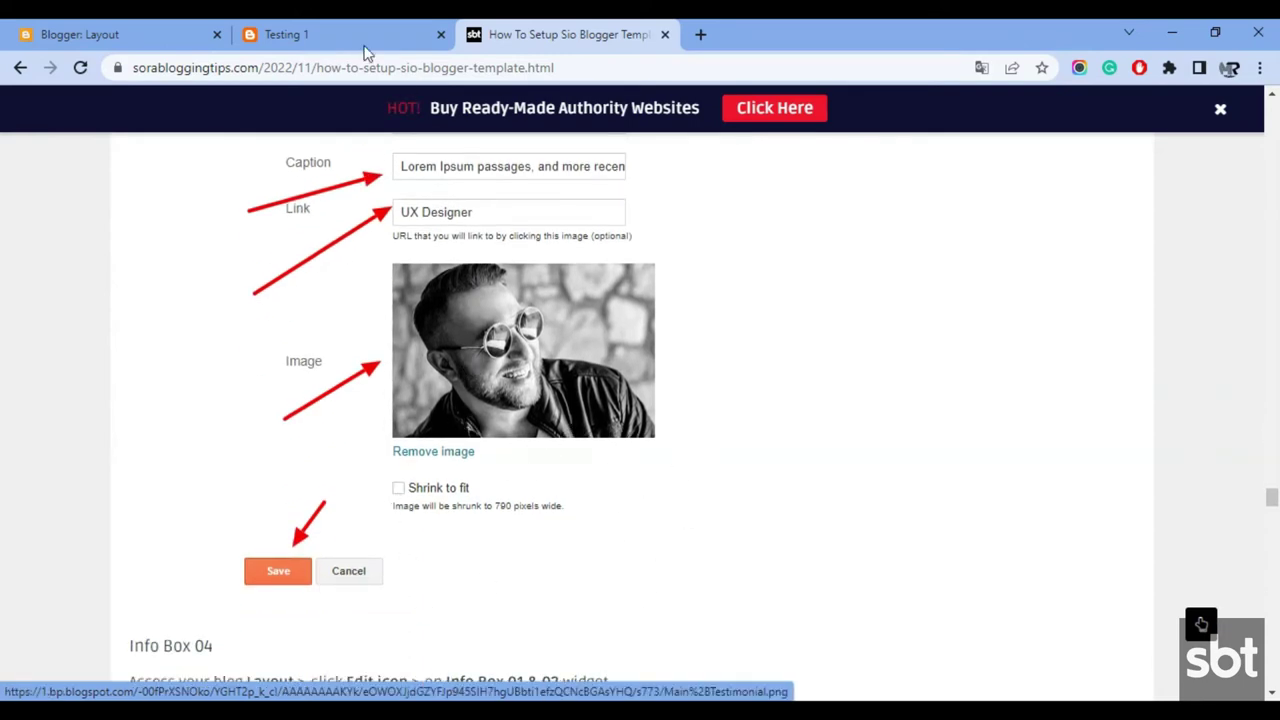
Step: Open the first Main Testimonials widget in Blogger Layout, review and save its caption, link and image, and check the testimonials on the live blog
left_click(289, 30)
left_click(197, 30)
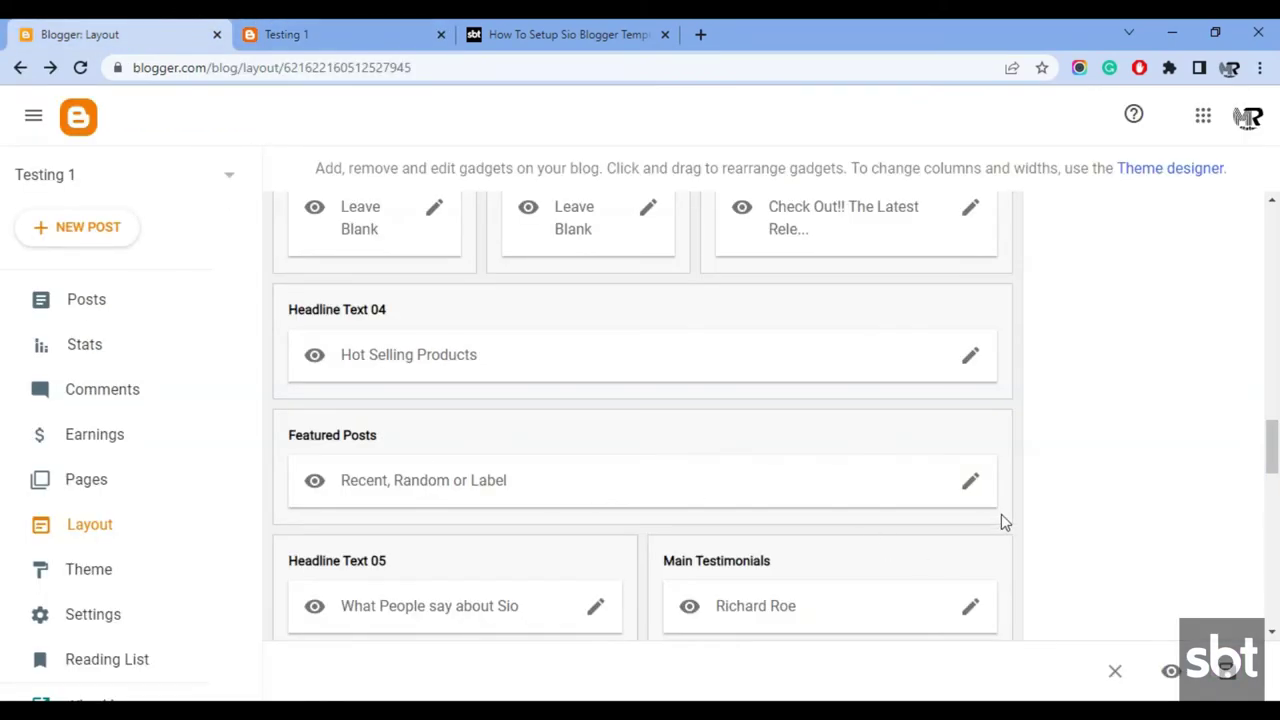
scroll(670, 508, "down", 5)
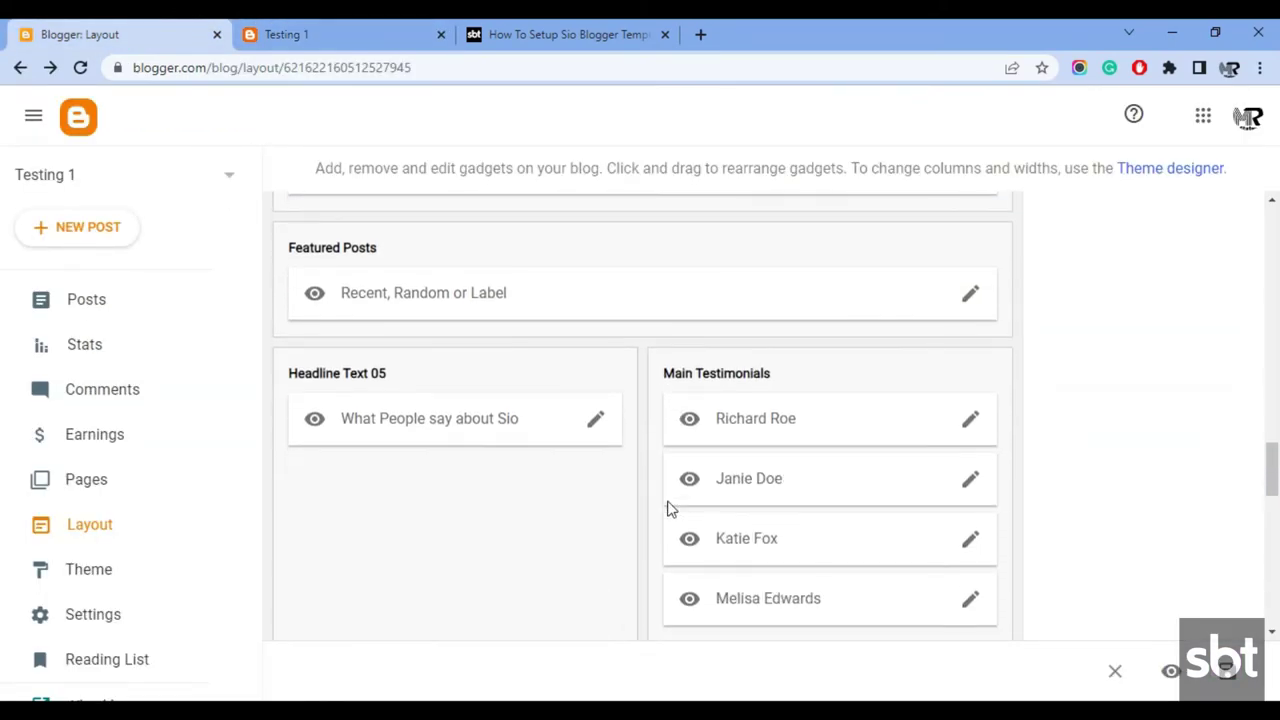
scroll(670, 508, "down", 3)
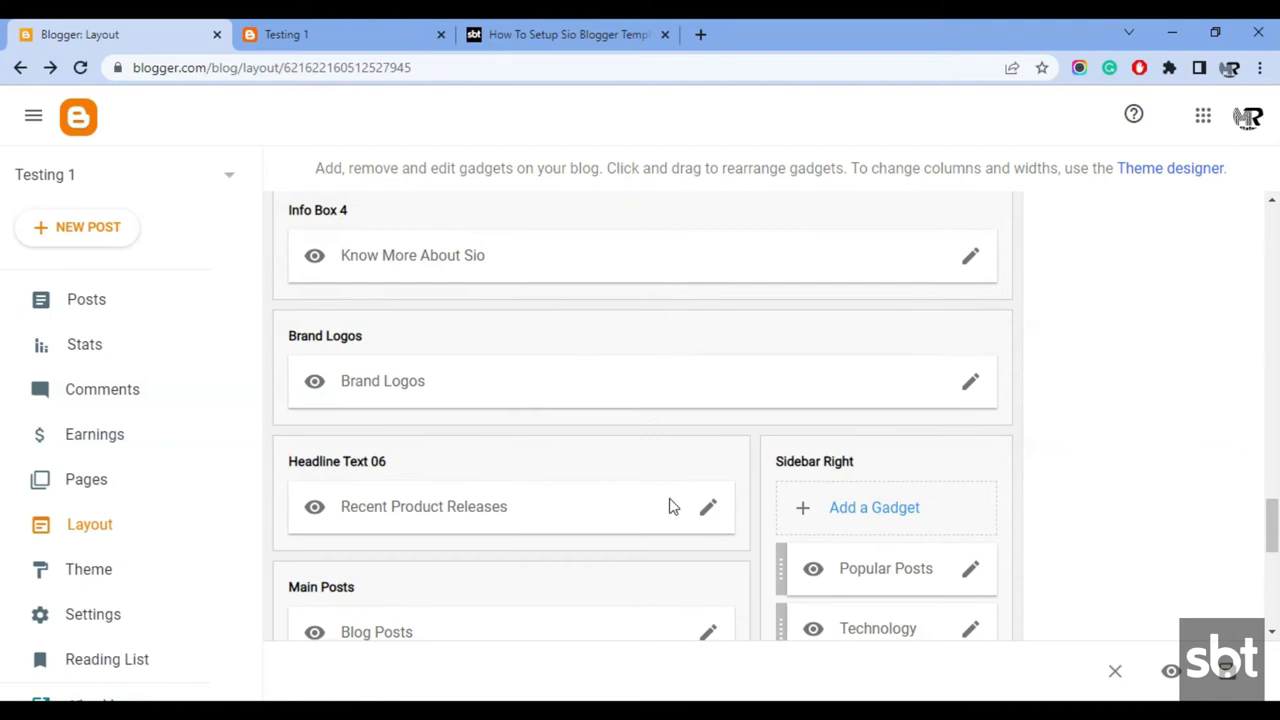
scroll(670, 508, "up", 4)
scroll(670, 508, "up", 2)
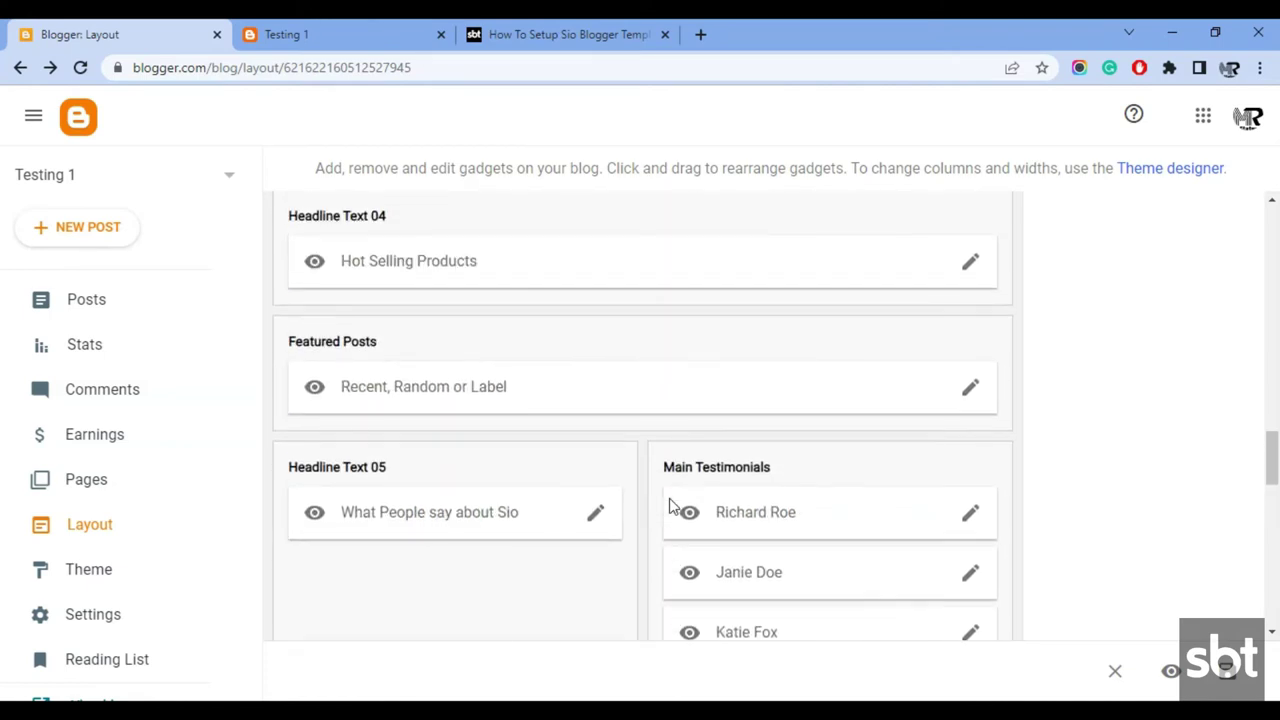
scroll(835, 456, "down", 2)
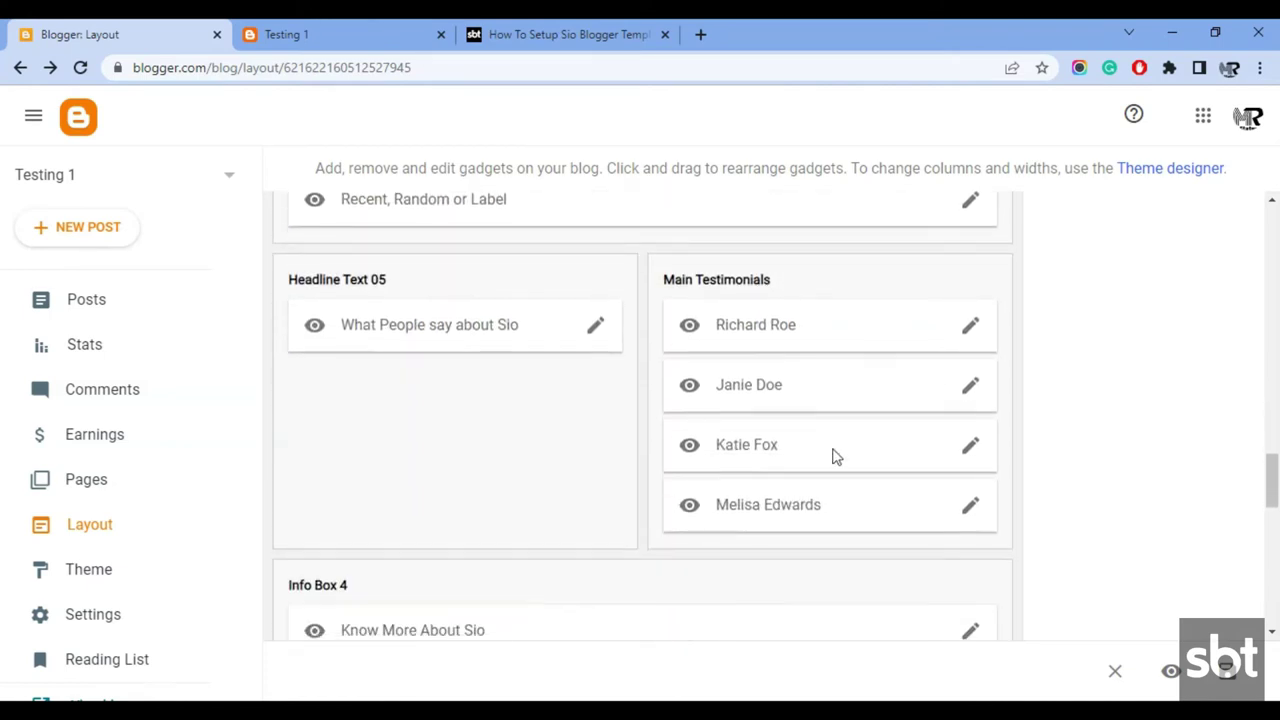
left_click(976, 338)
scroll(697, 449, "down", 4)
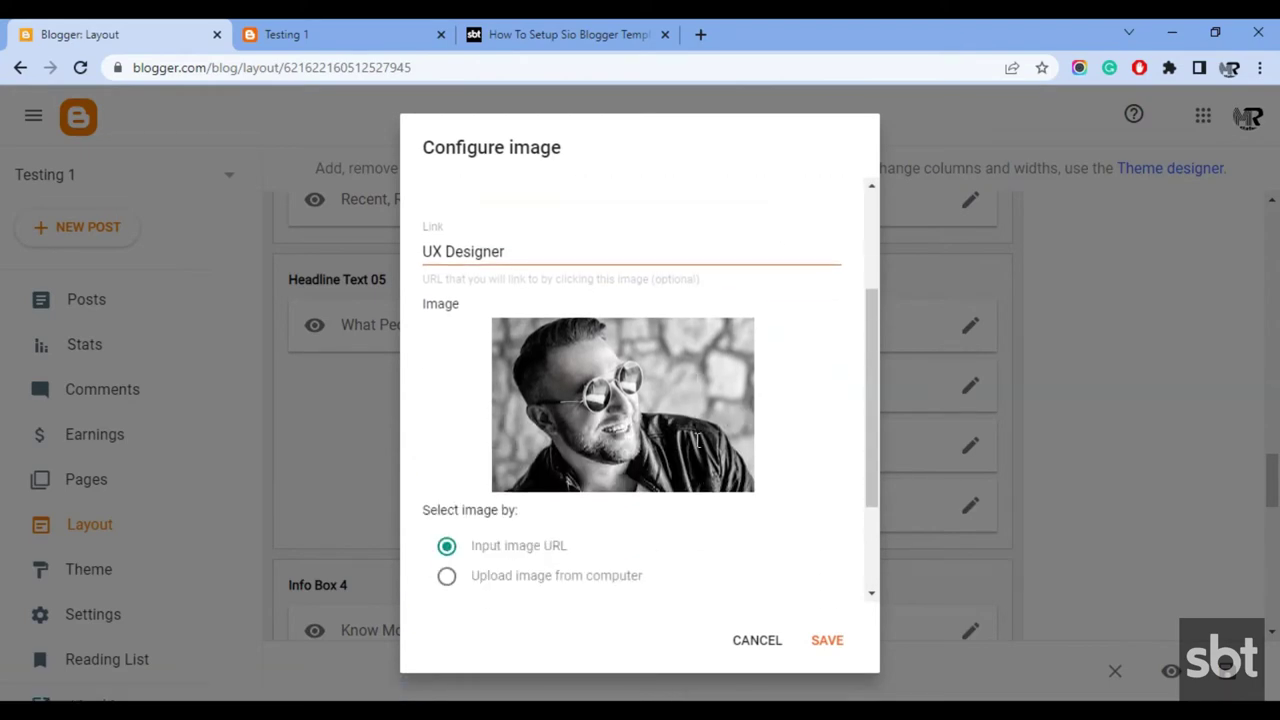
left_click(824, 645)
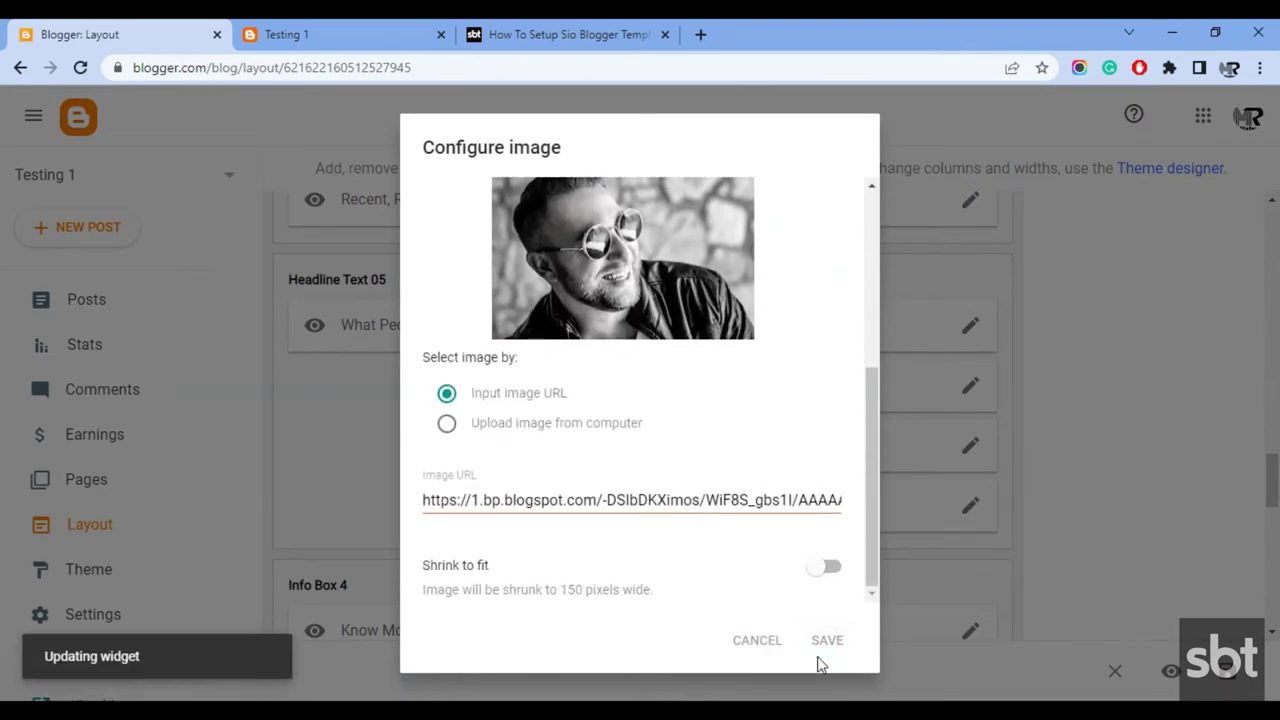
left_click(349, 27)
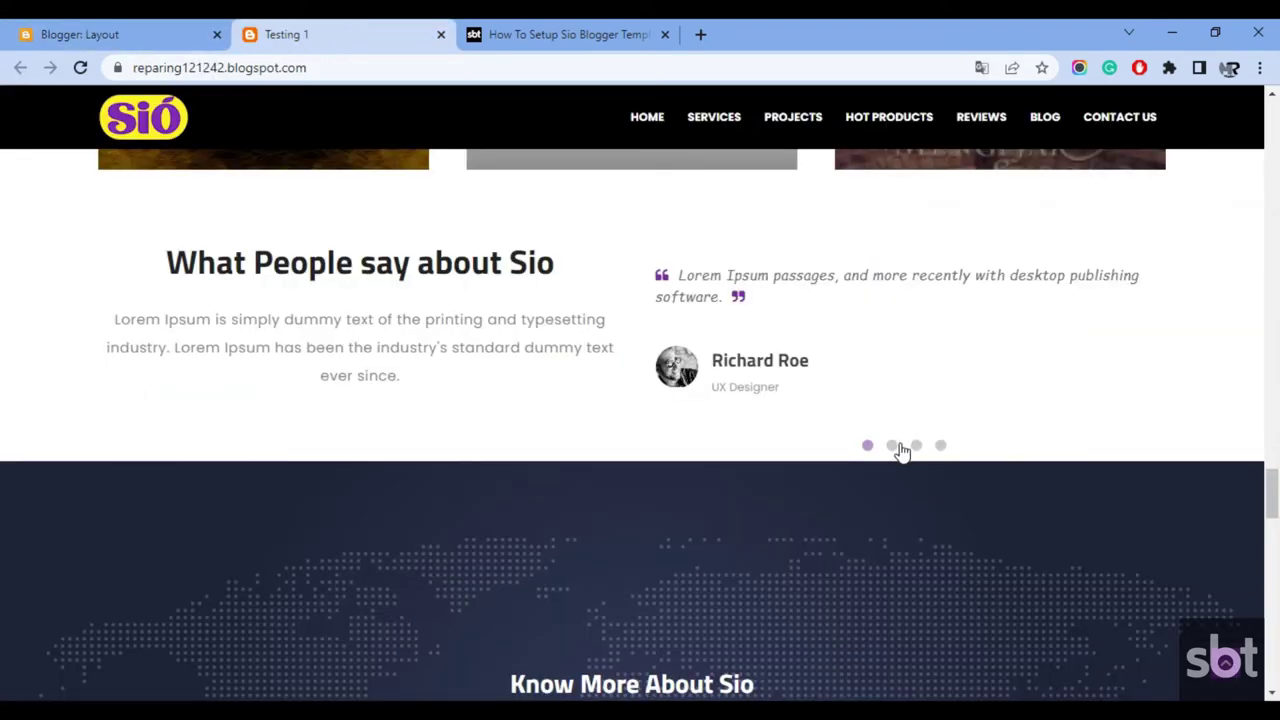
Step: Review and save the second Main Testimonials widget, with UI Designer as its link, and view its testimonial on the live blog
left_click(150, 34)
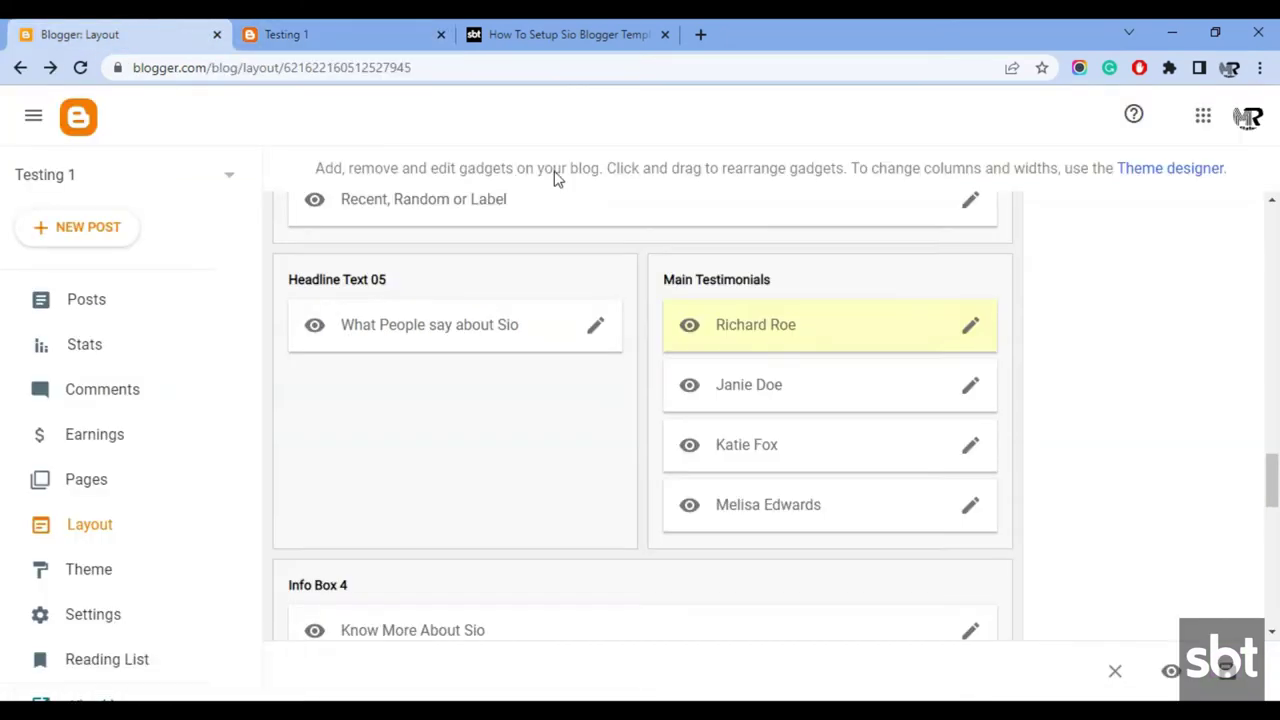
left_click(971, 385)
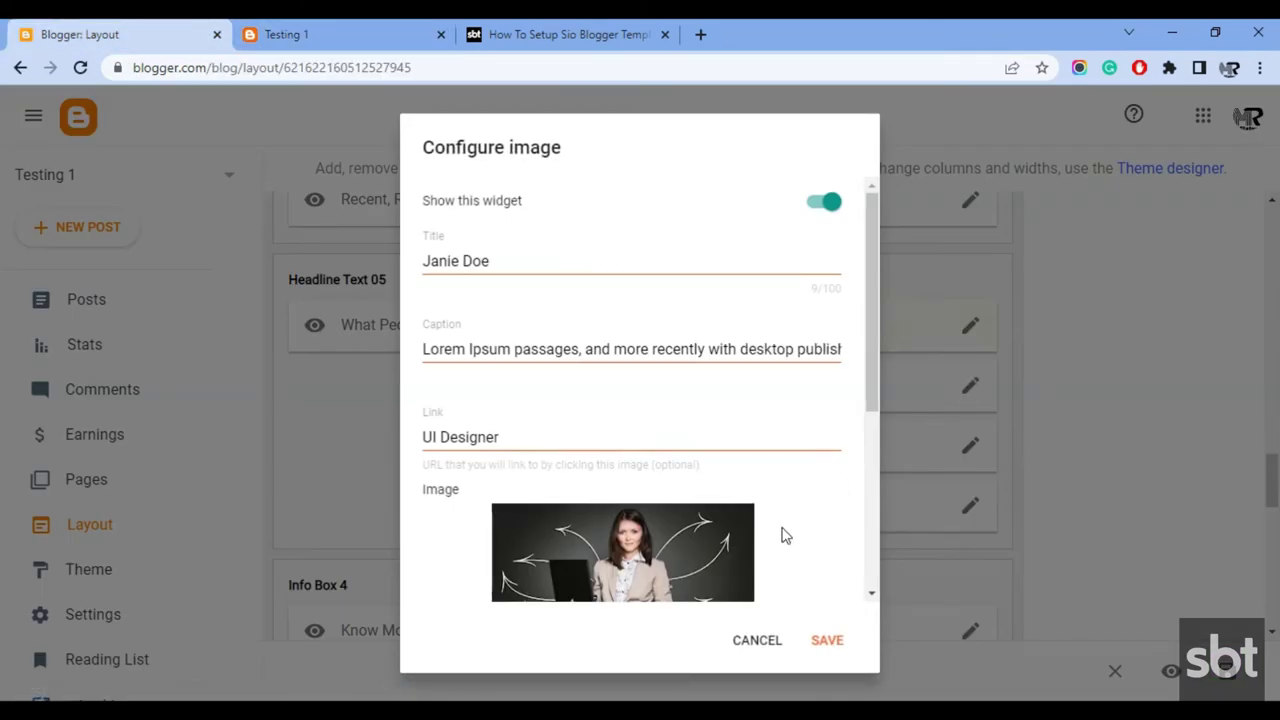
scroll(795, 555, "down", 4)
left_click(825, 646)
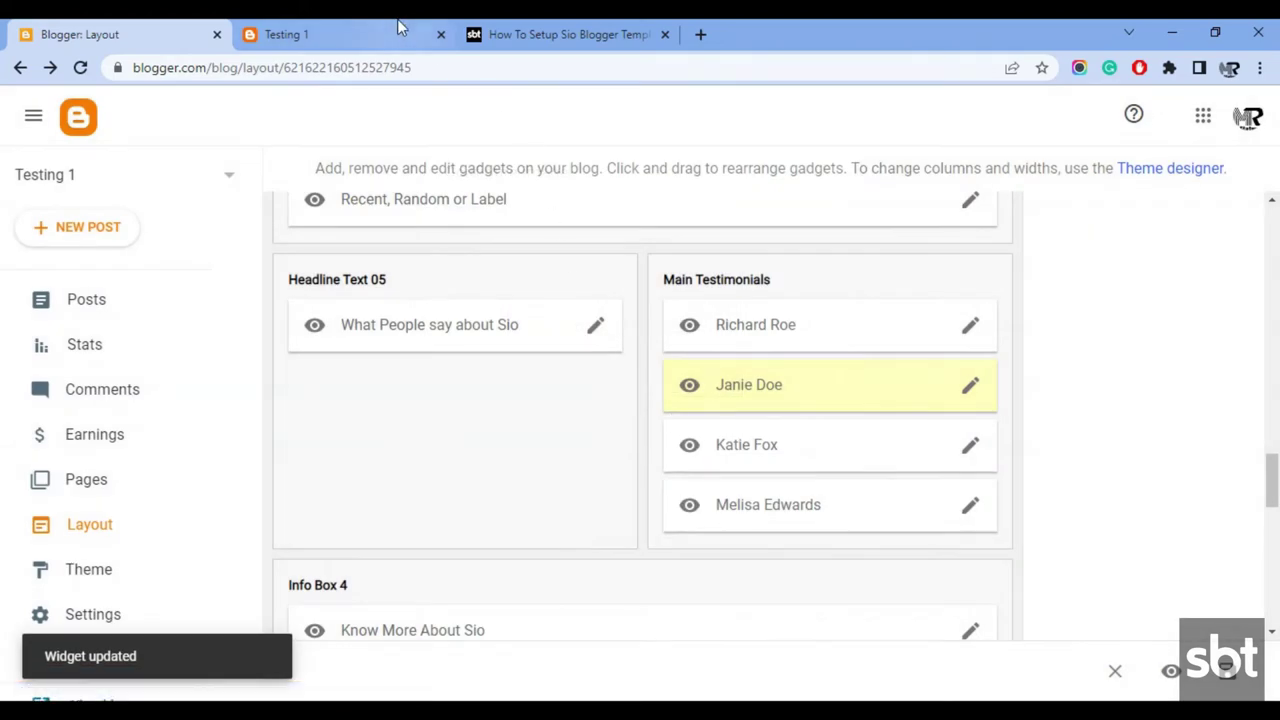
left_click(400, 34)
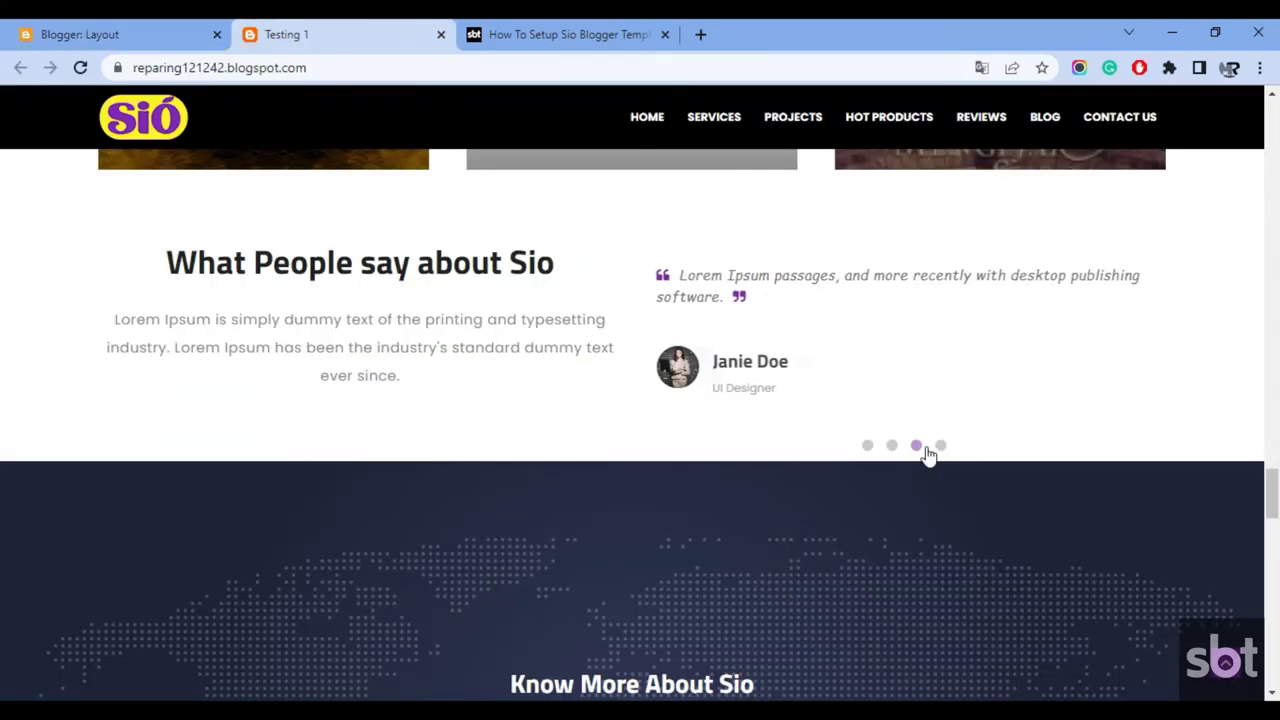
Step: Read the guide's Info Box 04 instructions and its example title, caption, link with # separator and image settings
left_click(522, 30)
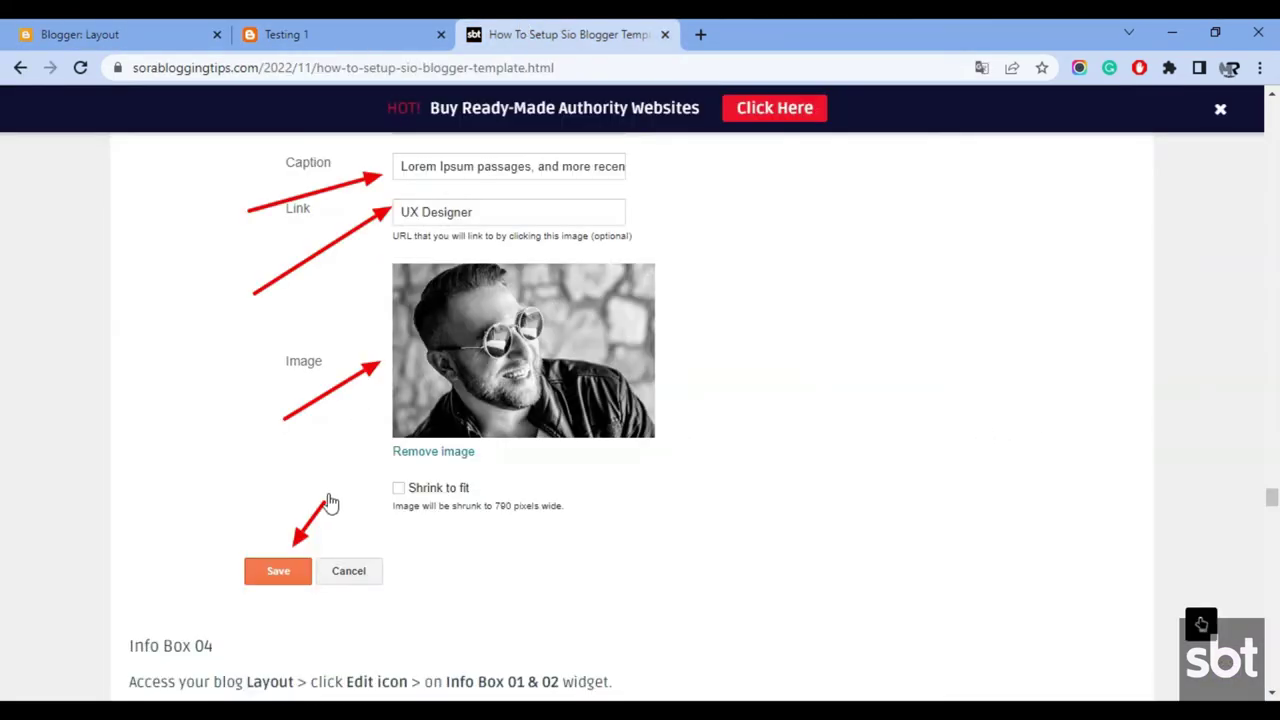
scroll(366, 506, "down", 4)
scroll(366, 506, "up", 1)
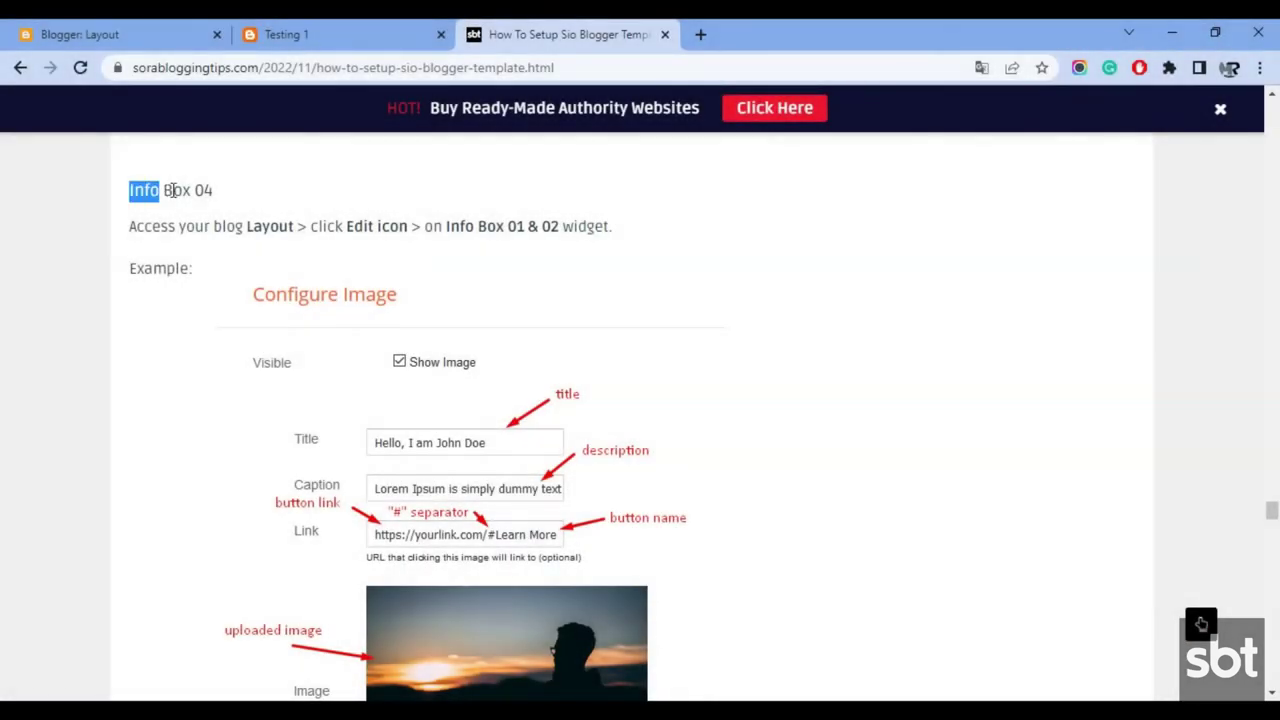
left_click_drag(143, 227, 500, 268)
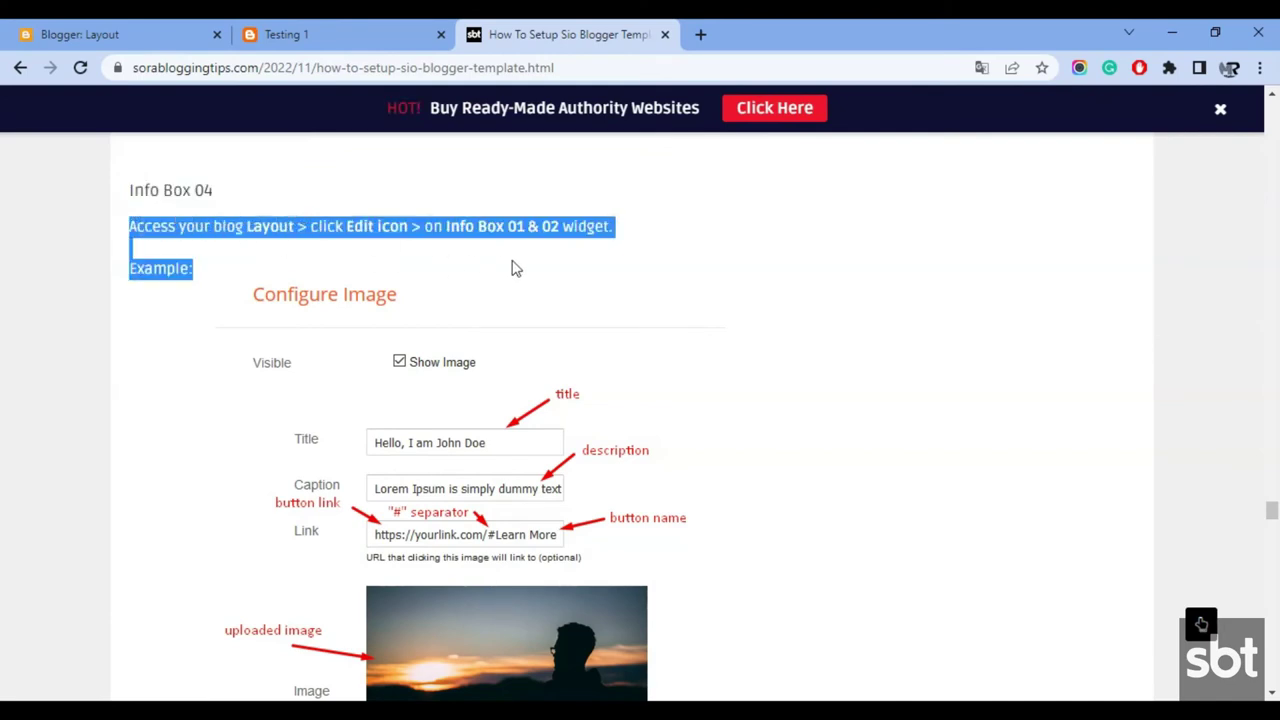
scroll(365, 272, "down", 7)
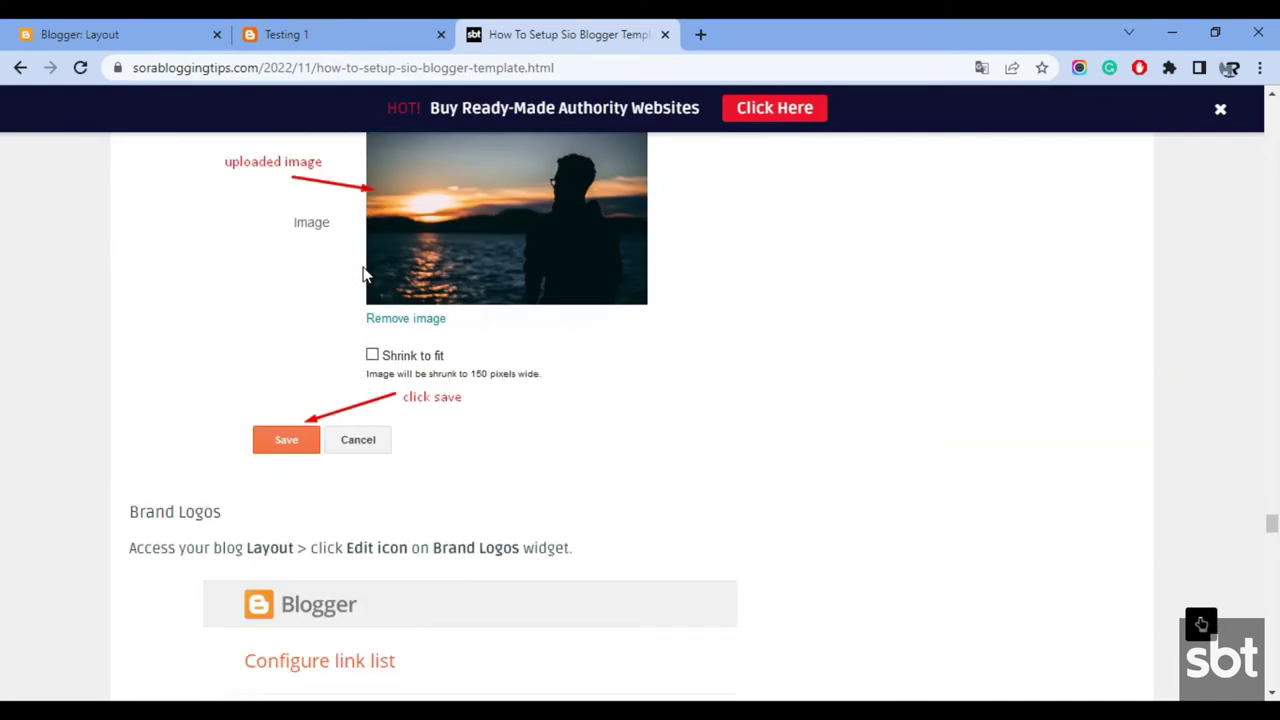
scroll(405, 375, "up", 4)
scroll(405, 375, "up", 2)
Step: Open the Info Box 4 widget in Blogger Layout, compare its settings with the Know More About Sio section on the live blog, and save it
left_click(352, 40)
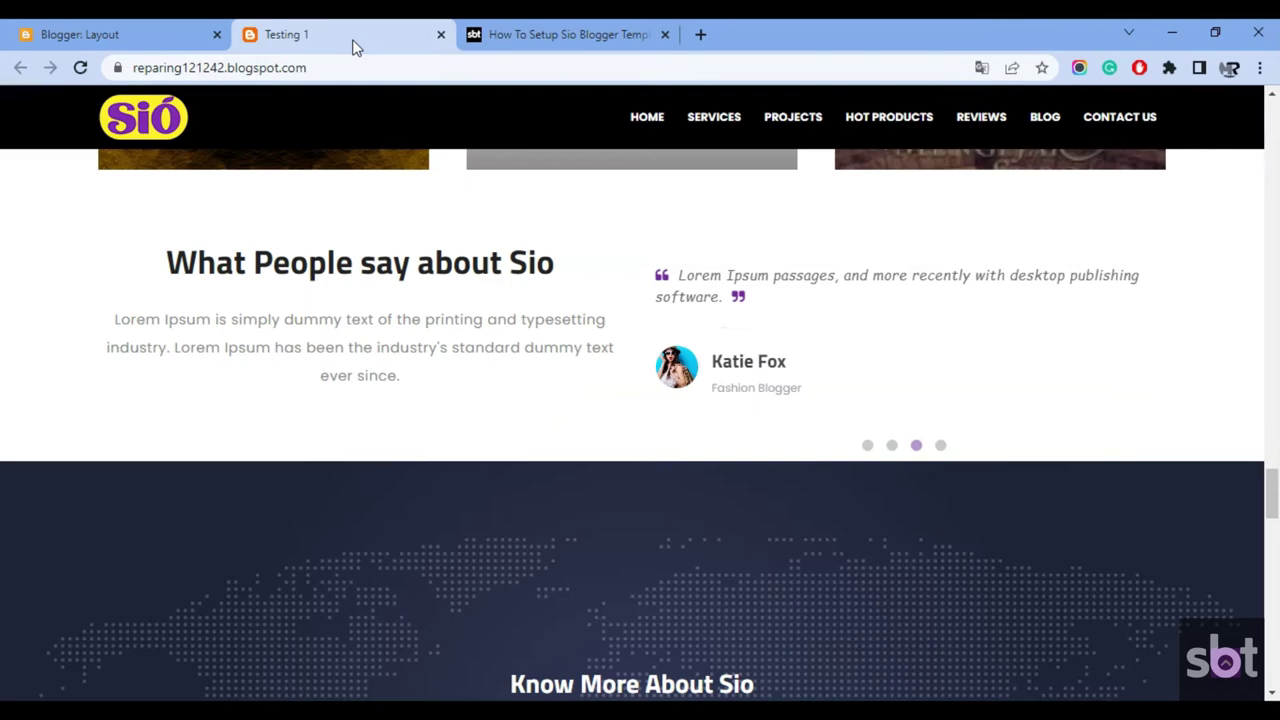
scroll(457, 251, "down", 3)
left_click(115, 32)
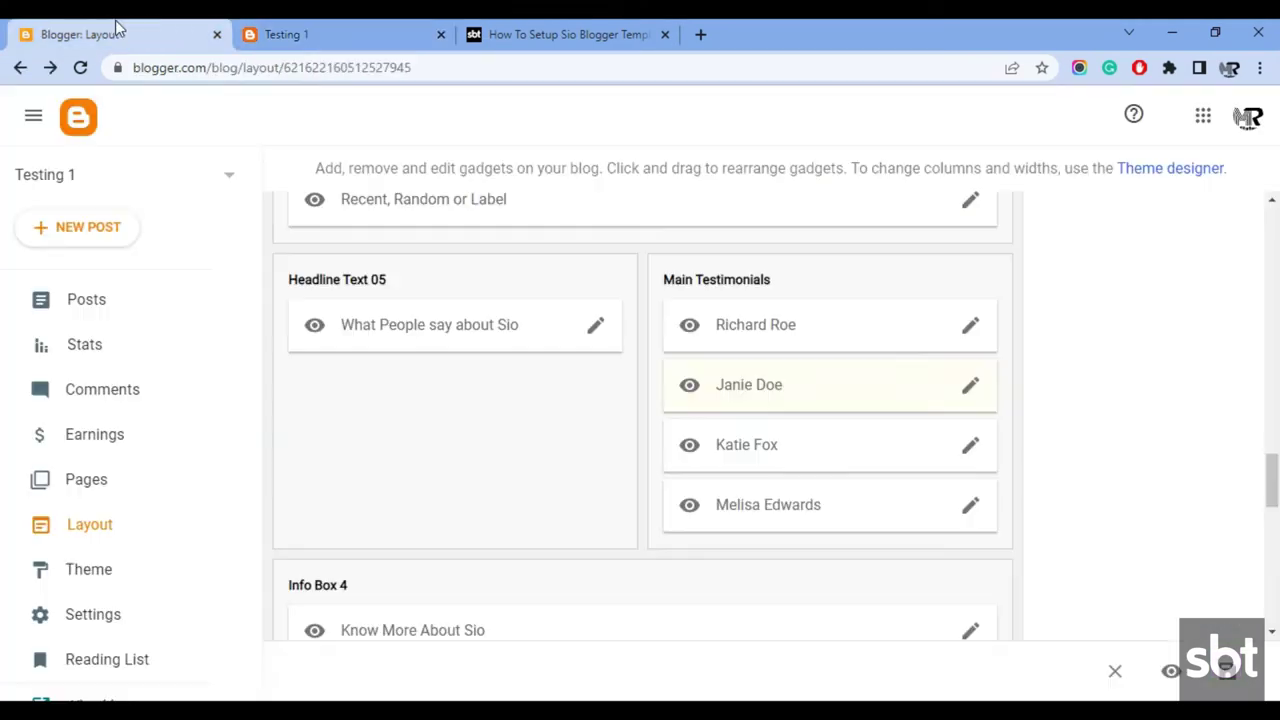
scroll(638, 408, "down", 3)
left_click(968, 357)
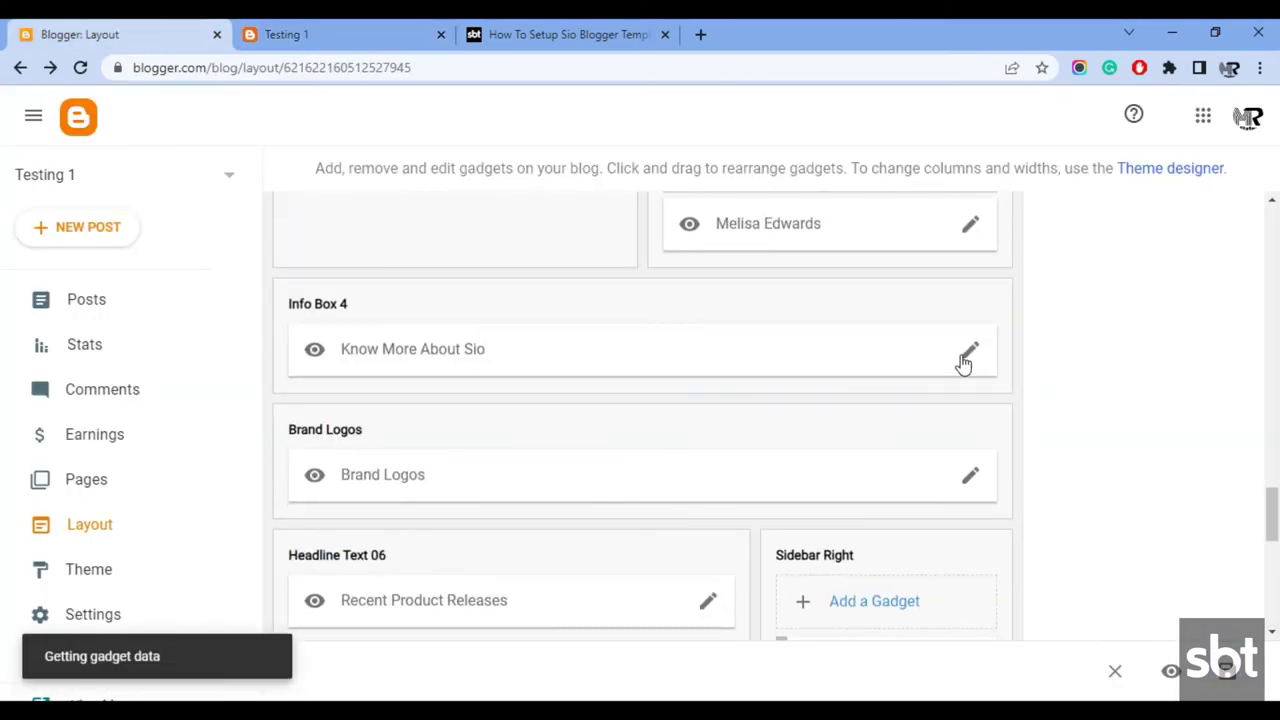
scroll(623, 420, "down", 5)
scroll(583, 459, "up", 3)
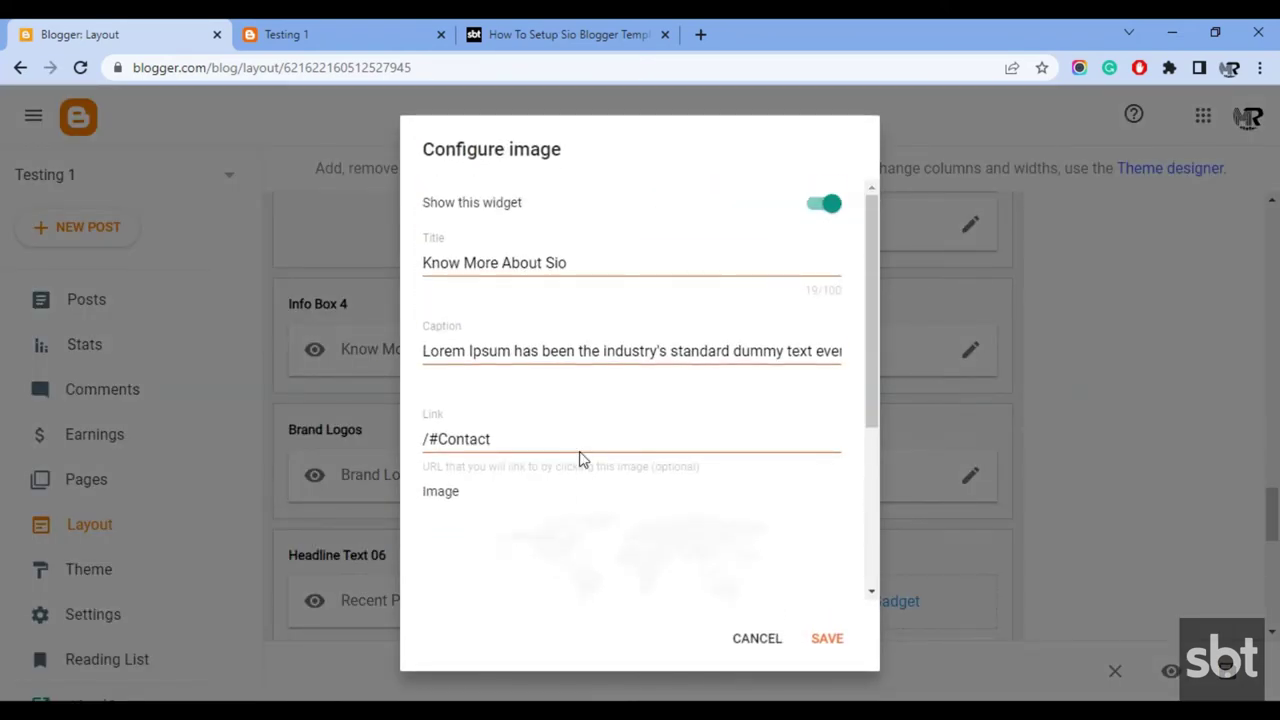
left_click(300, 34)
scroll(447, 165, "up", 4)
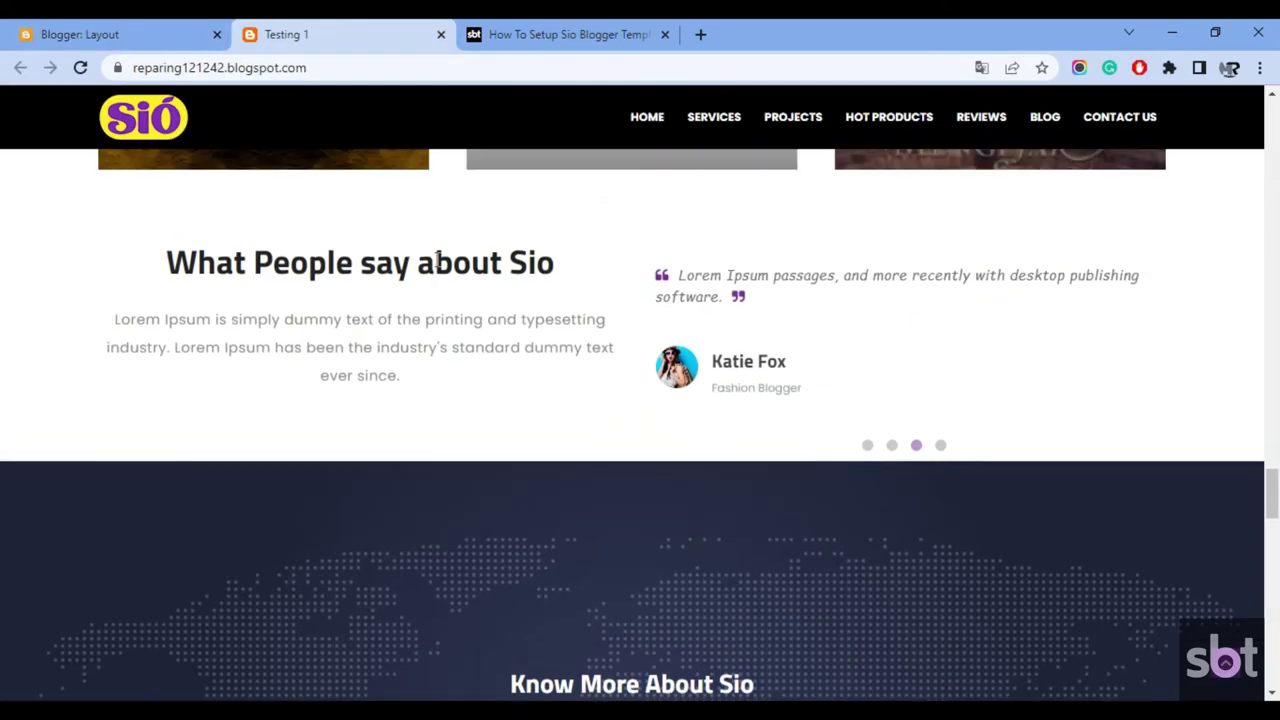
scroll(437, 266, "down", 3)
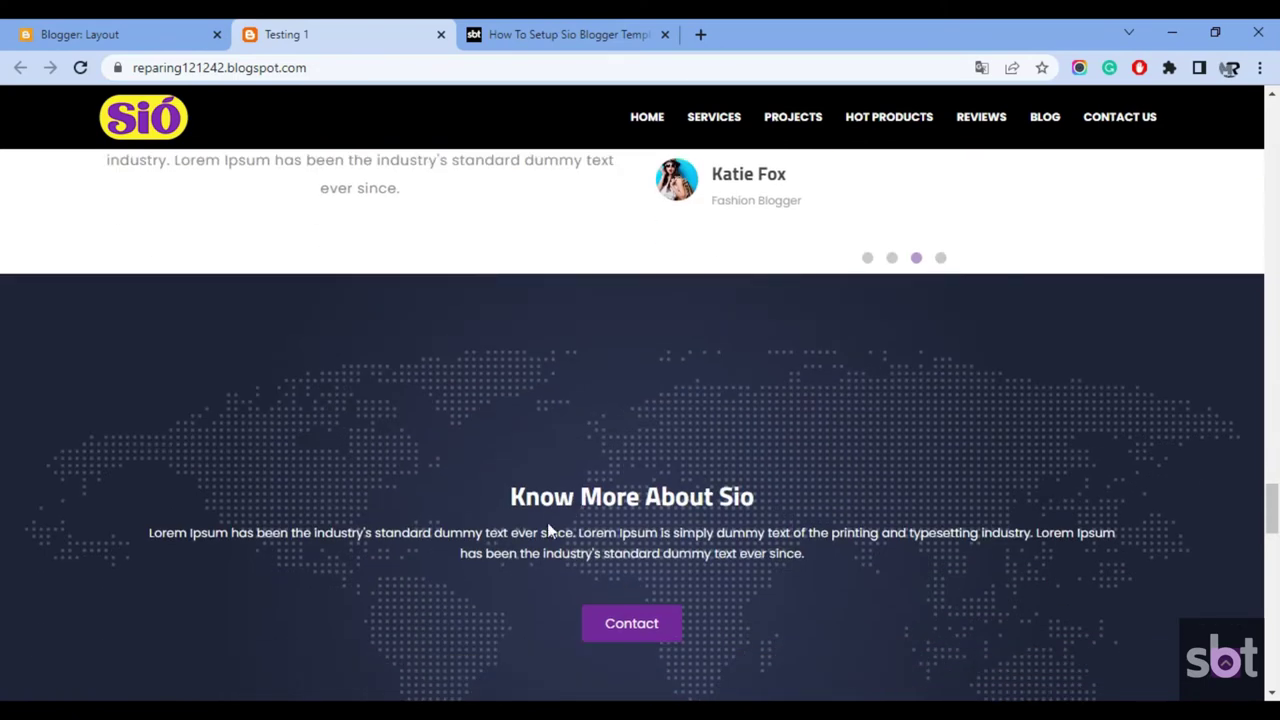
left_click(228, 28)
left_click(826, 640)
left_click(318, 27)
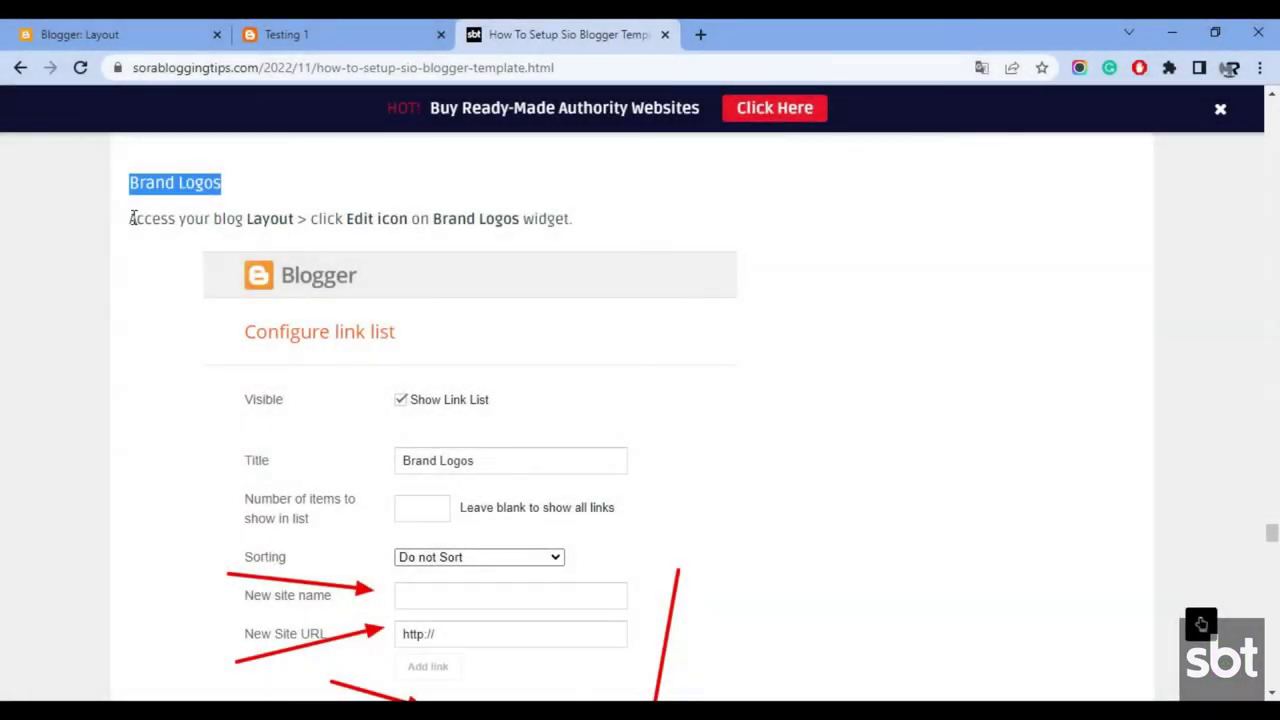
Step: Read the guide's Brand Logos instructions and its example link list with site names and URLs
left_click_drag(133, 218, 611, 240)
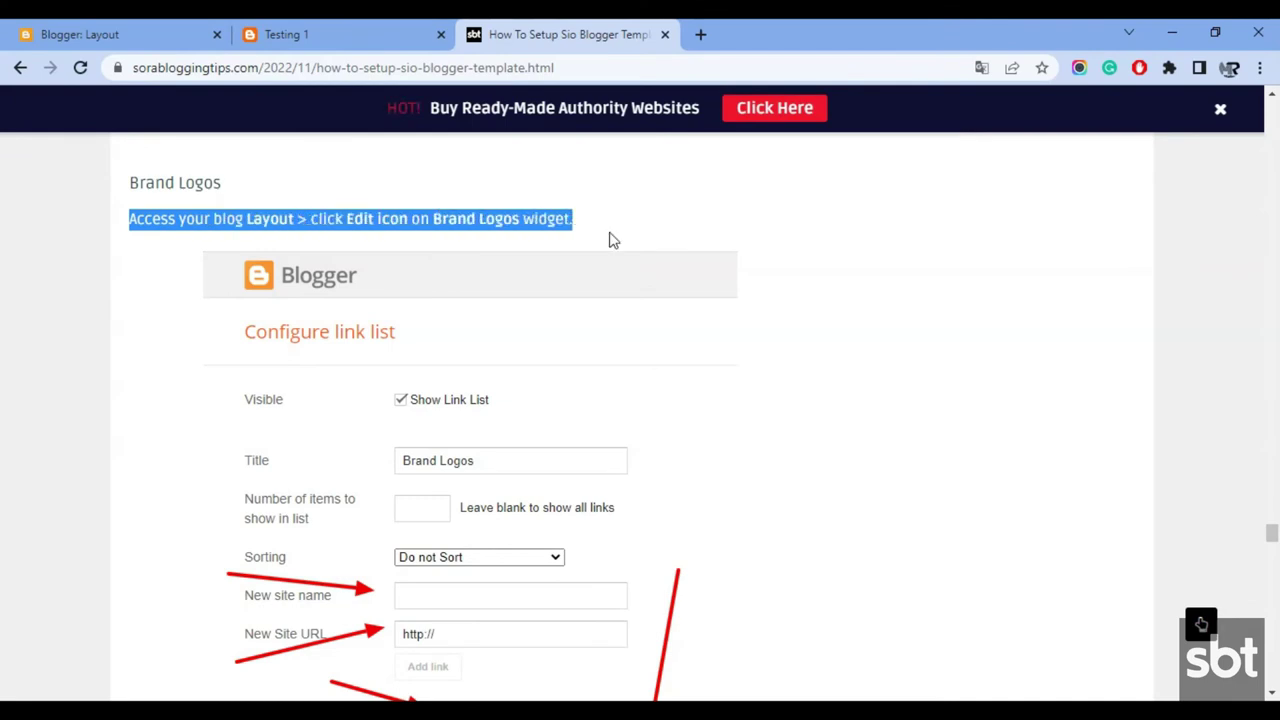
scroll(554, 357, "down", 4)
scroll(330, 470, "up", 3)
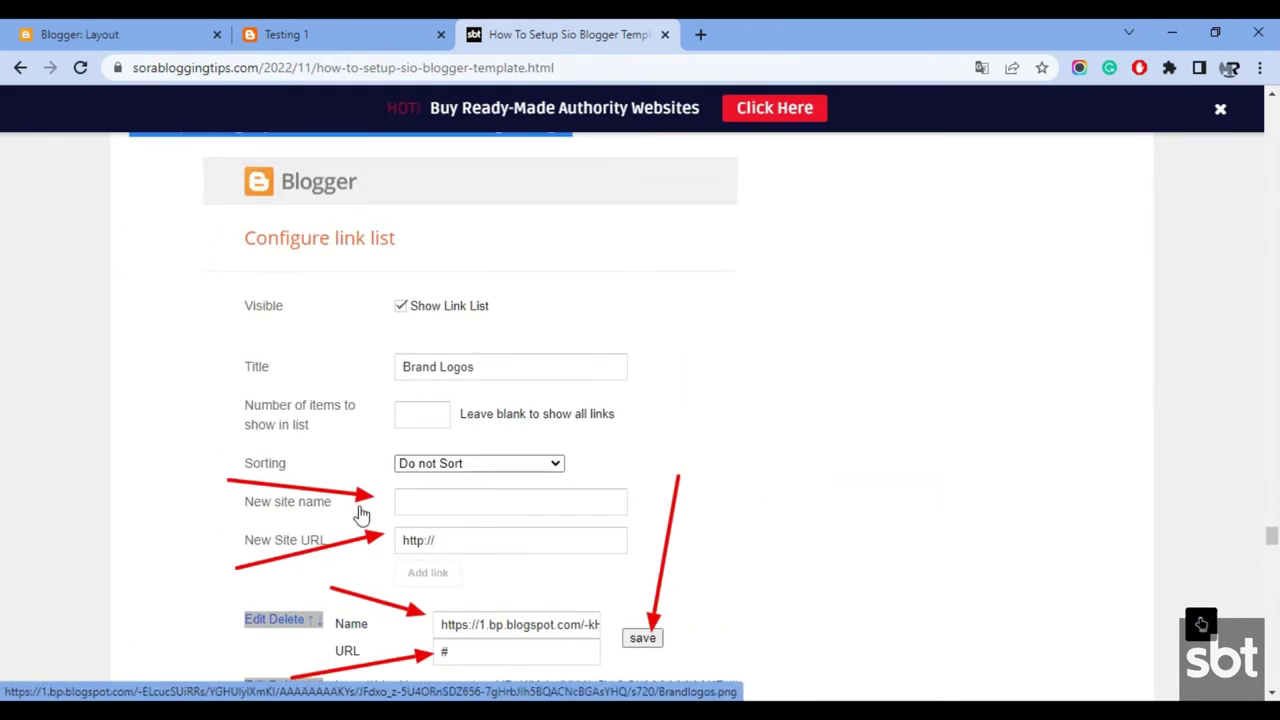
scroll(316, 447, "up", 2)
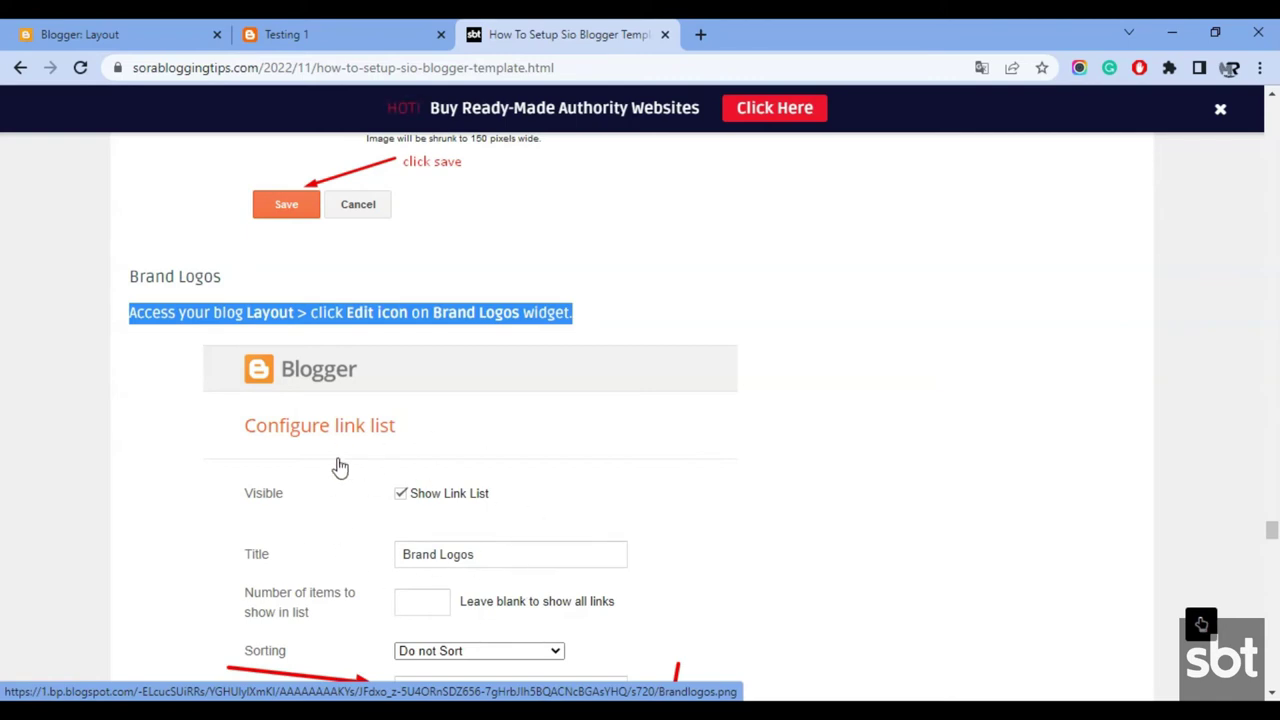
Step: Open the Brand Logos widget in Blogger Layout, review its list of logo image links, save it, and return to the live blog
left_click(397, 28)
left_click(183, 28)
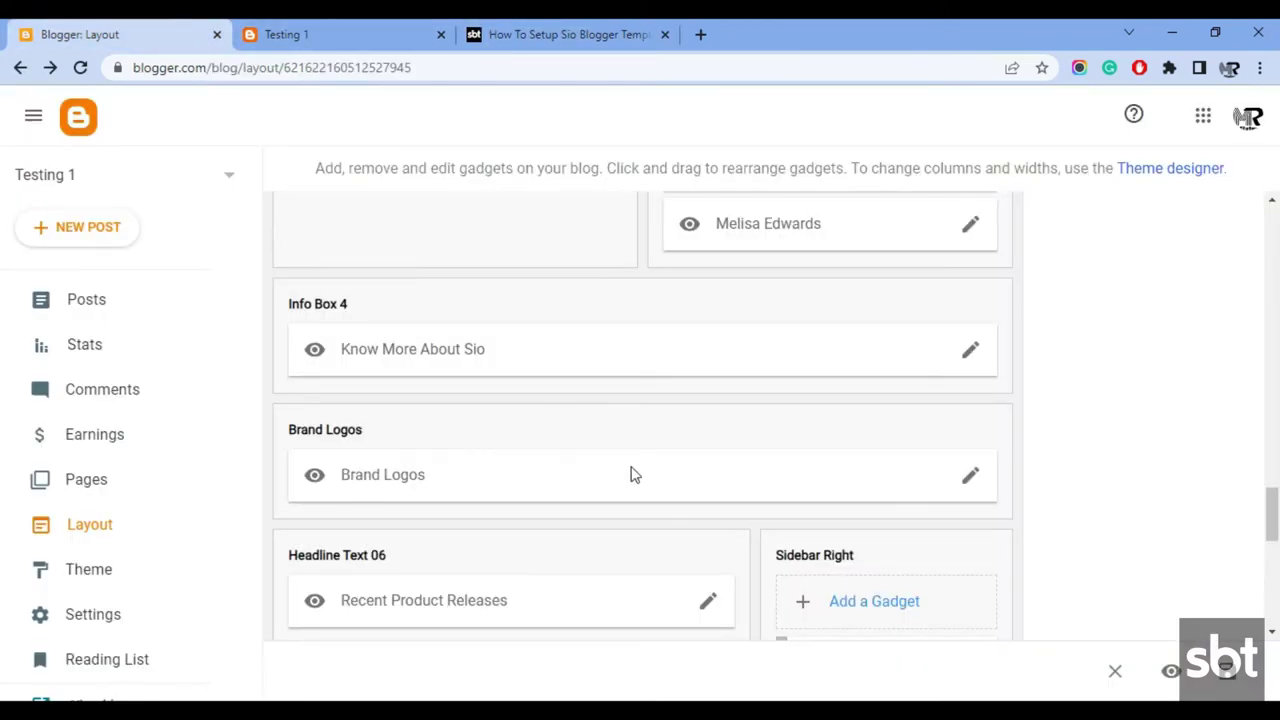
scroll(631, 474, "down", 2)
scroll(1012, 415, "up", 1)
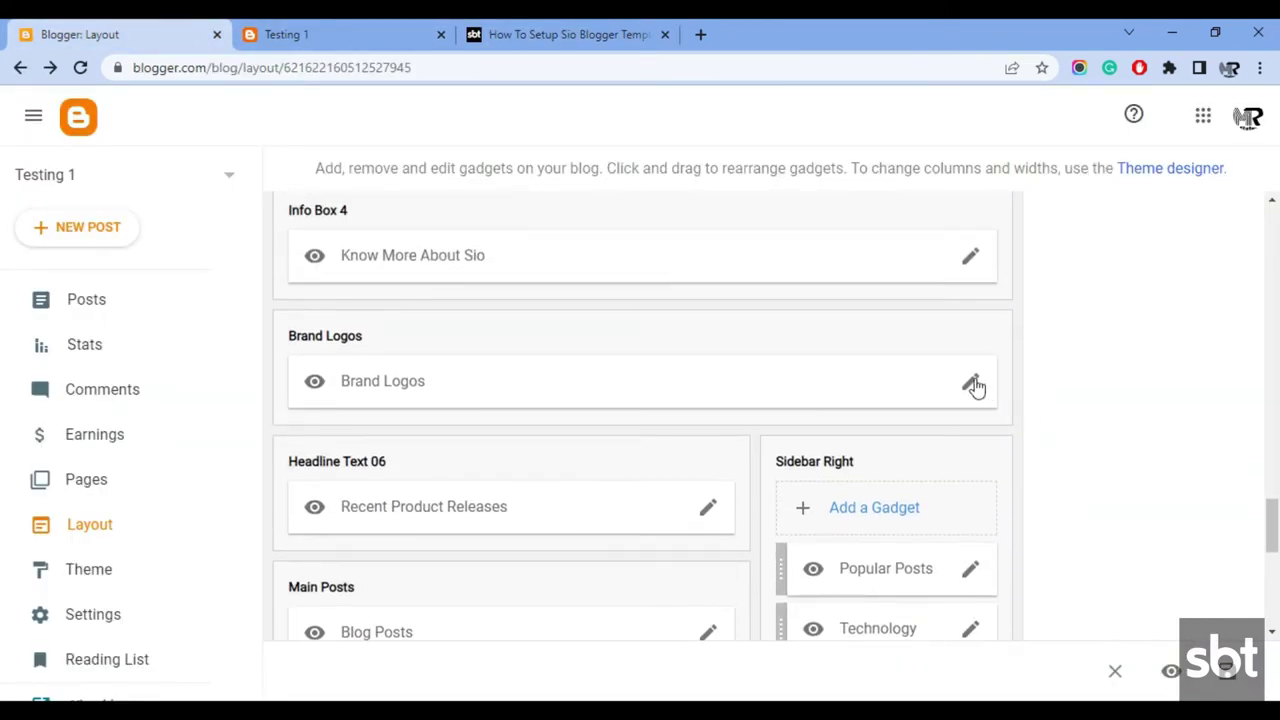
left_click(971, 384)
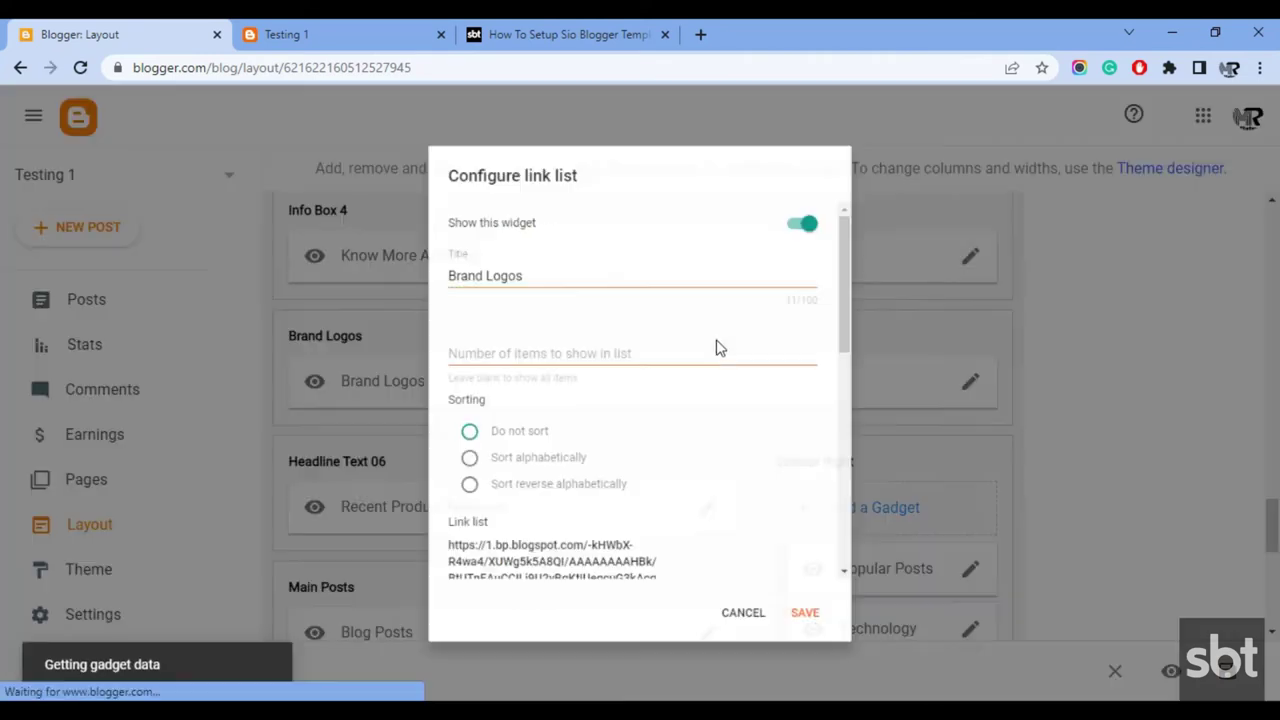
scroll(714, 340, "down", 3)
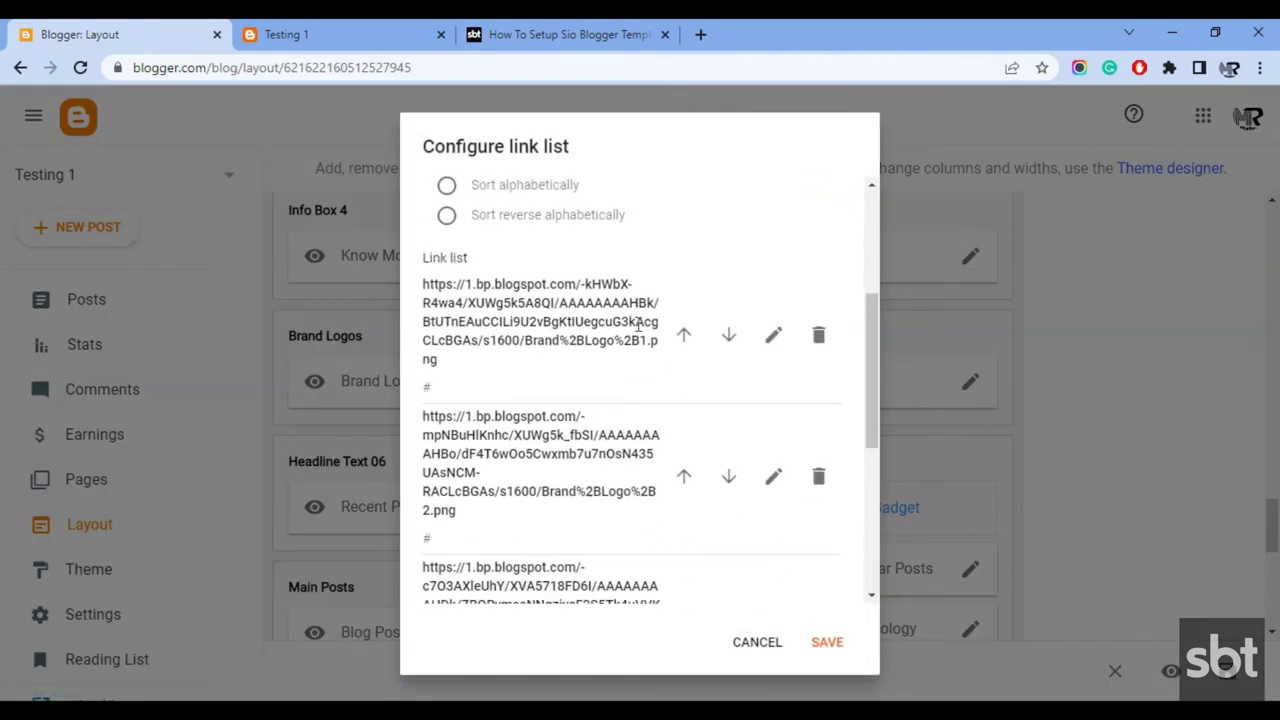
scroll(575, 390, "down", 4)
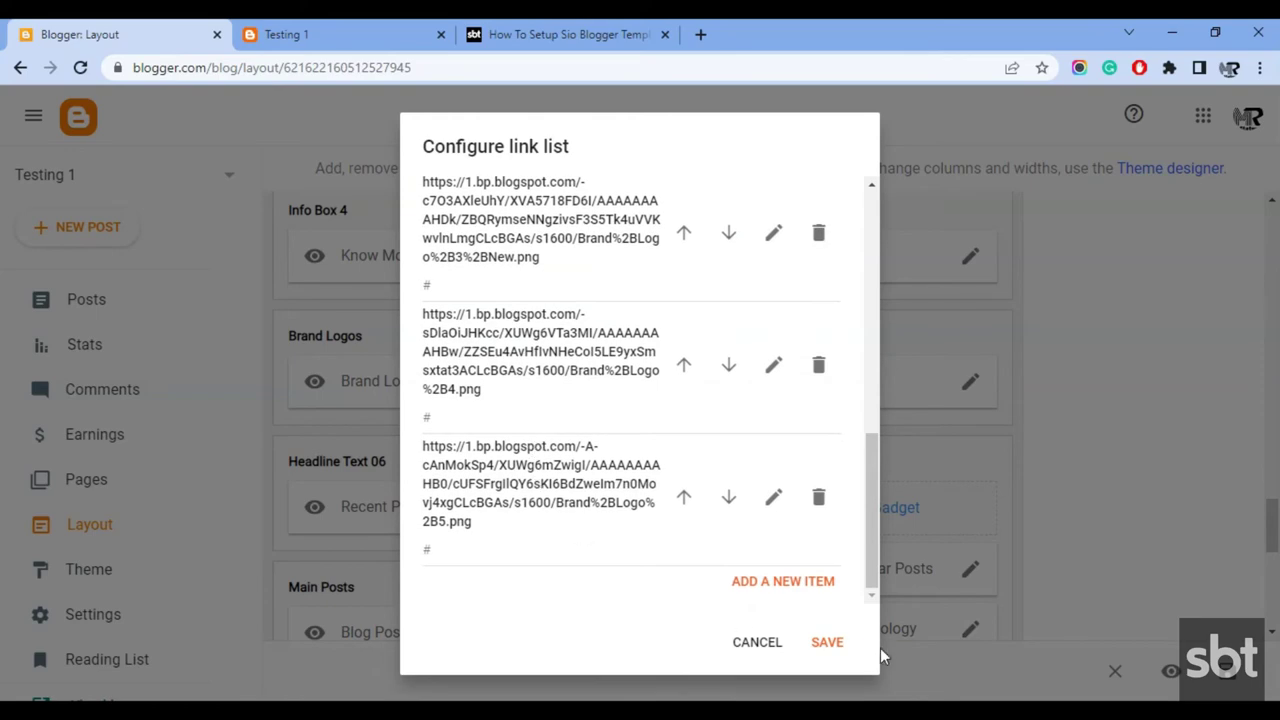
left_click(849, 649)
left_click(398, 30)
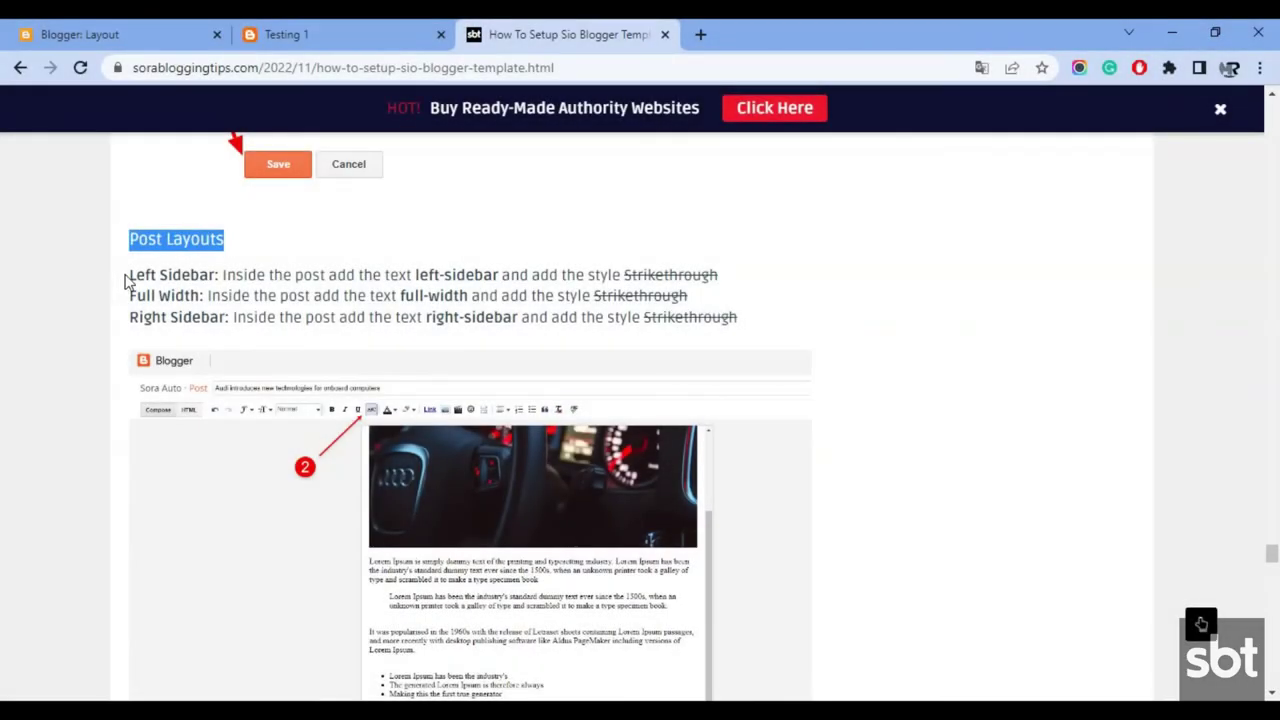
Step: Read the guide's Post Layouts section on the left-sidebar, full-width and right-sidebar strikethrough texts and its post editor example
left_click_drag(129, 276, 735, 337)
scroll(677, 380, "down", 4)
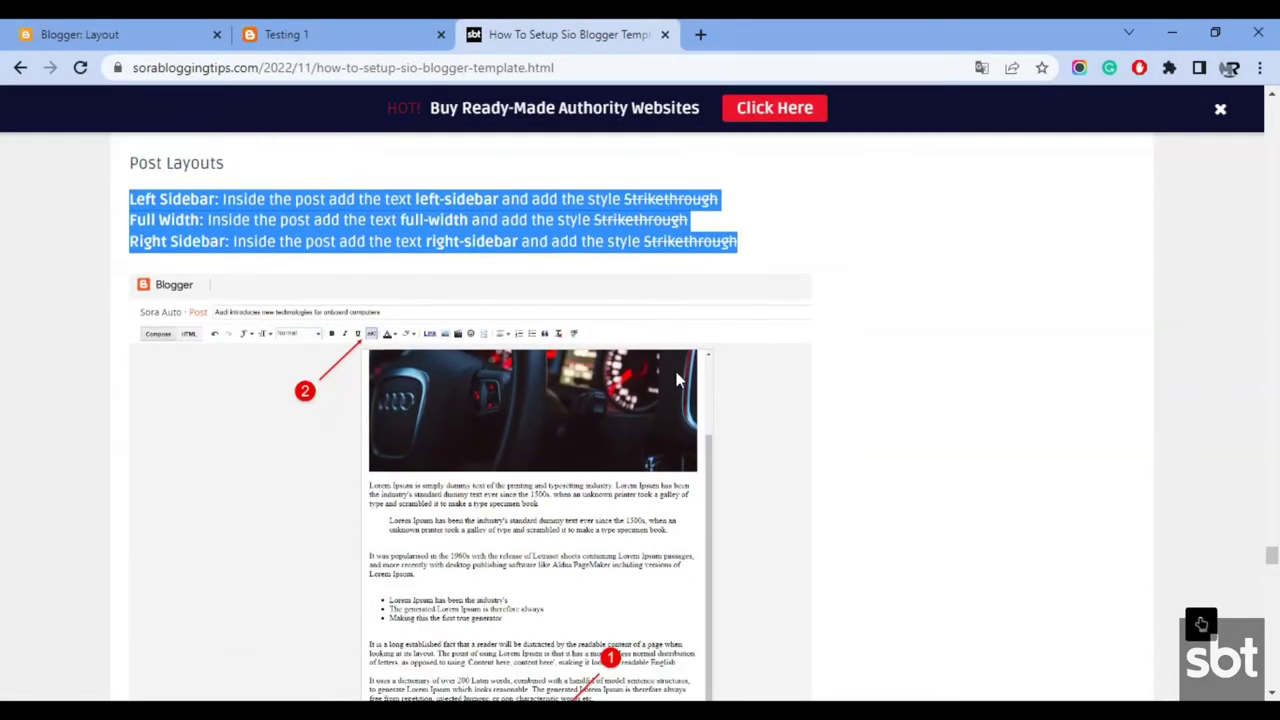
scroll(676, 378, "up", 2)
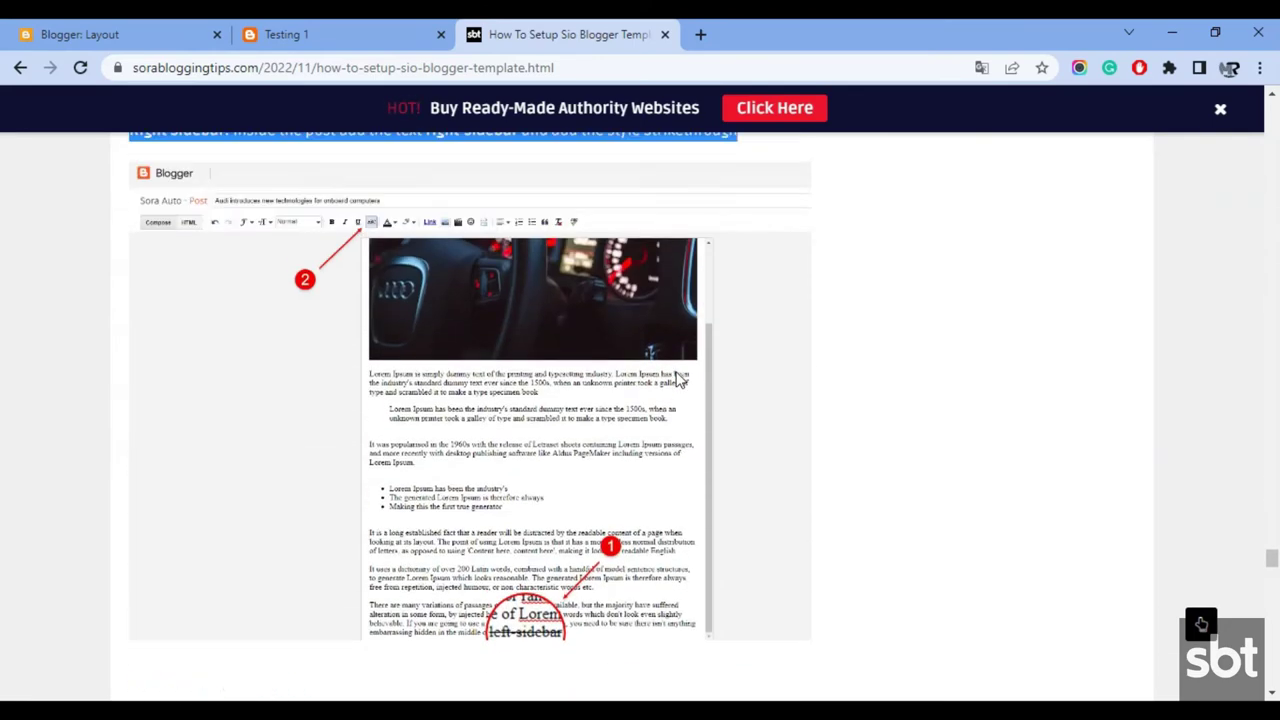
scroll(457, 313, "up", 3)
left_click(450, 314)
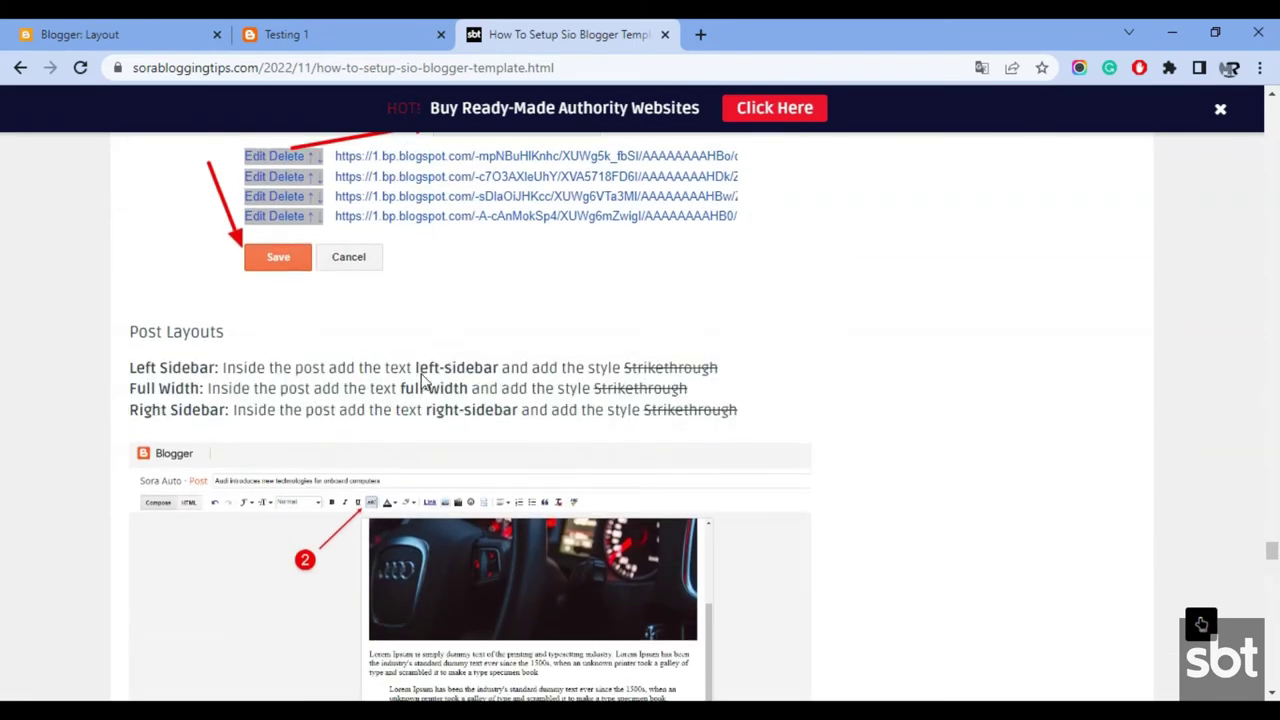
Step: Add the text full-width with strikethrough at the end of the X- large Image post and update the post
scroll(423, 368, "down", 5)
scroll(545, 458, "up", 5)
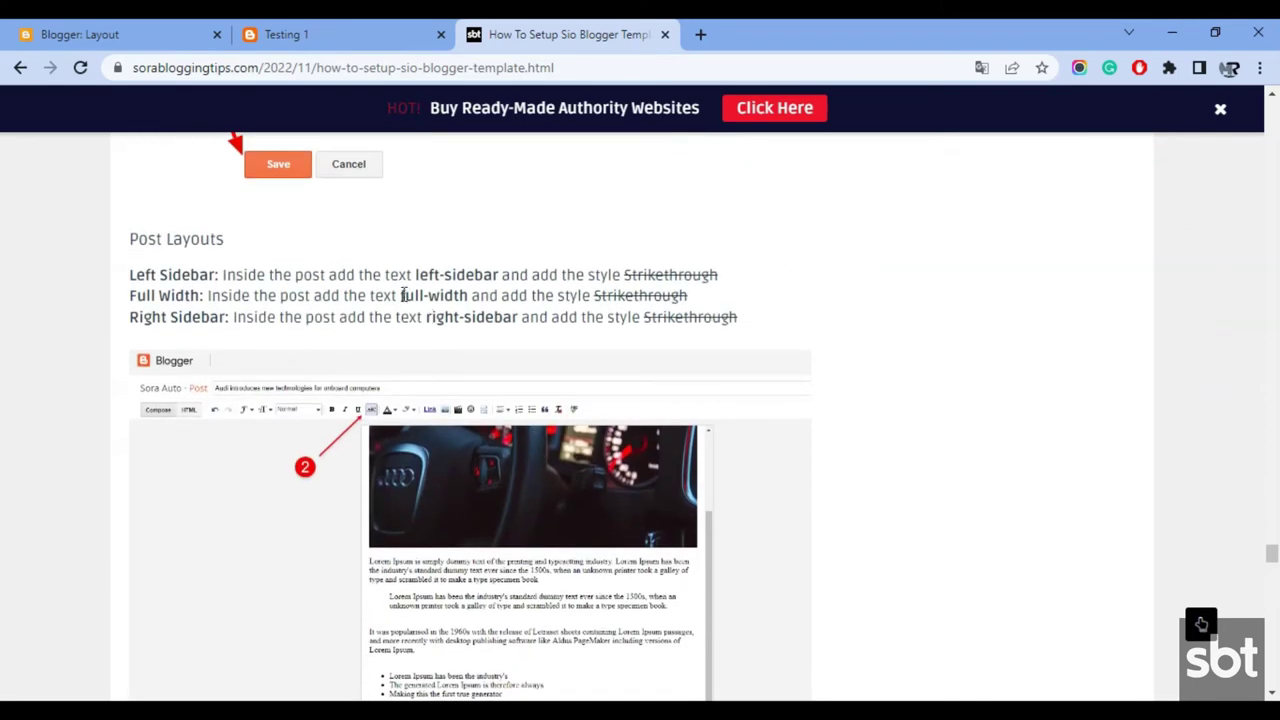
left_click(96, 24)
left_click(131, 308)
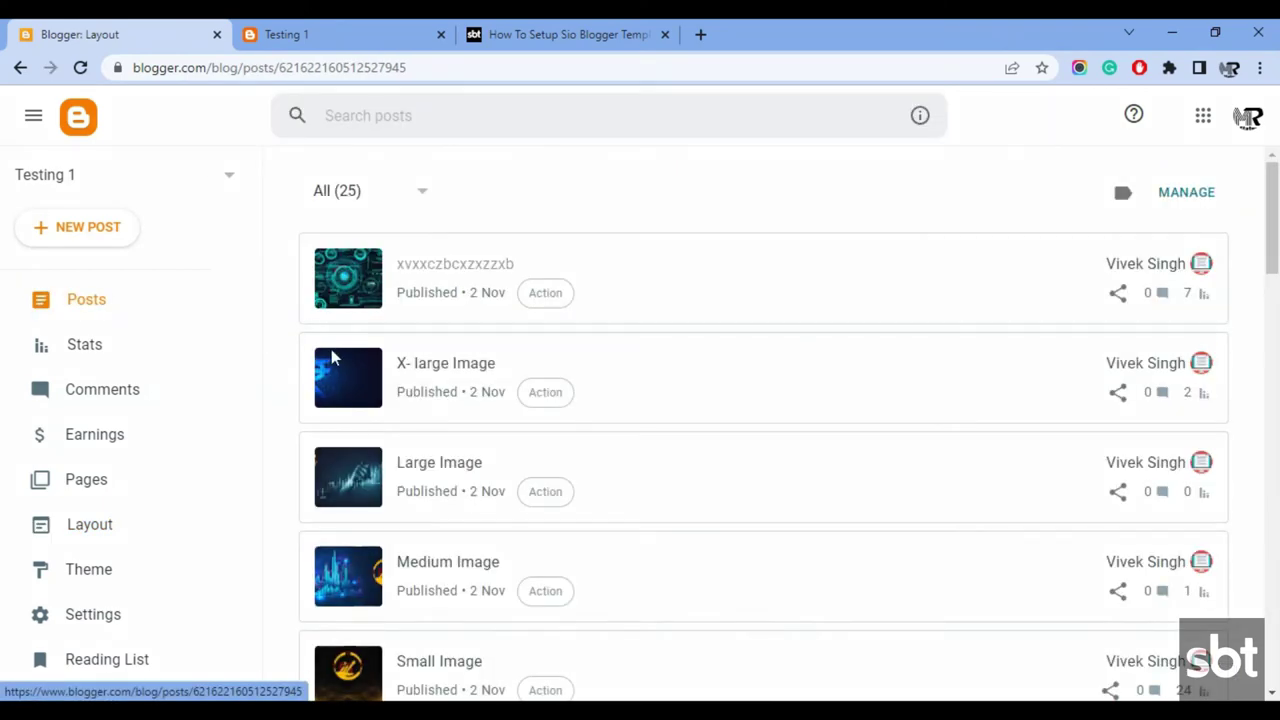
left_click(497, 374)
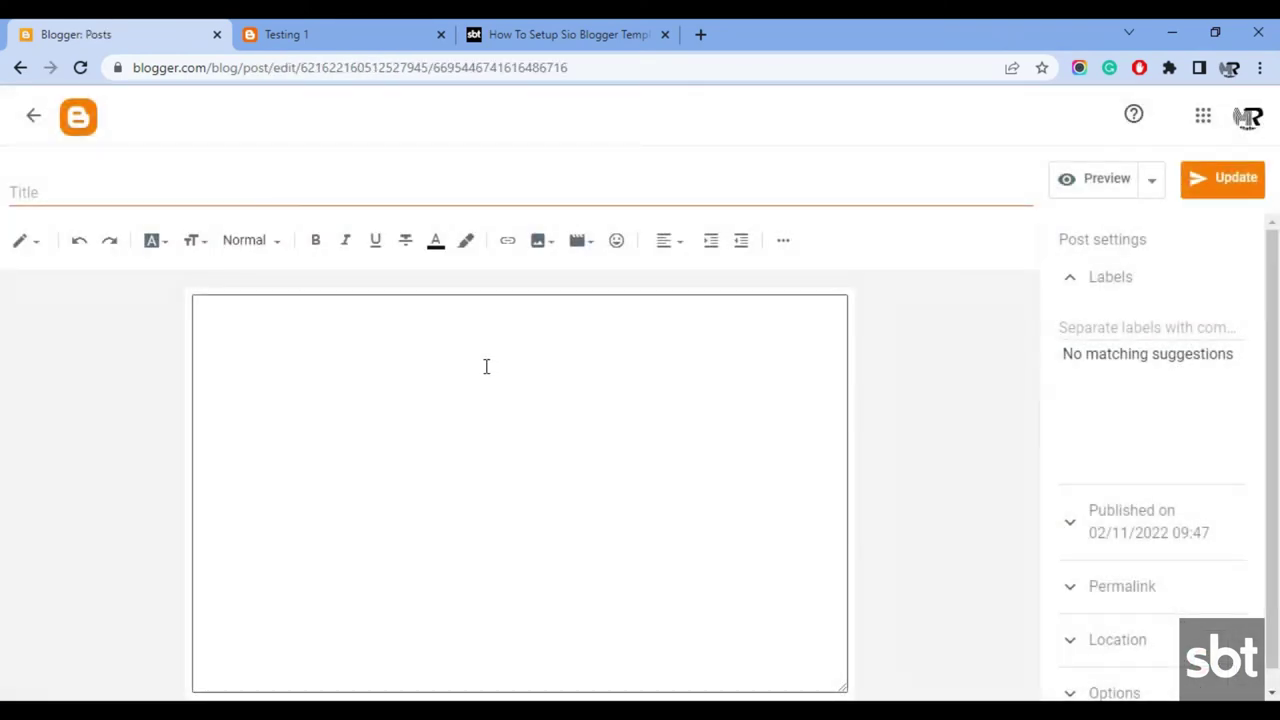
scroll(397, 363, "down", 5)
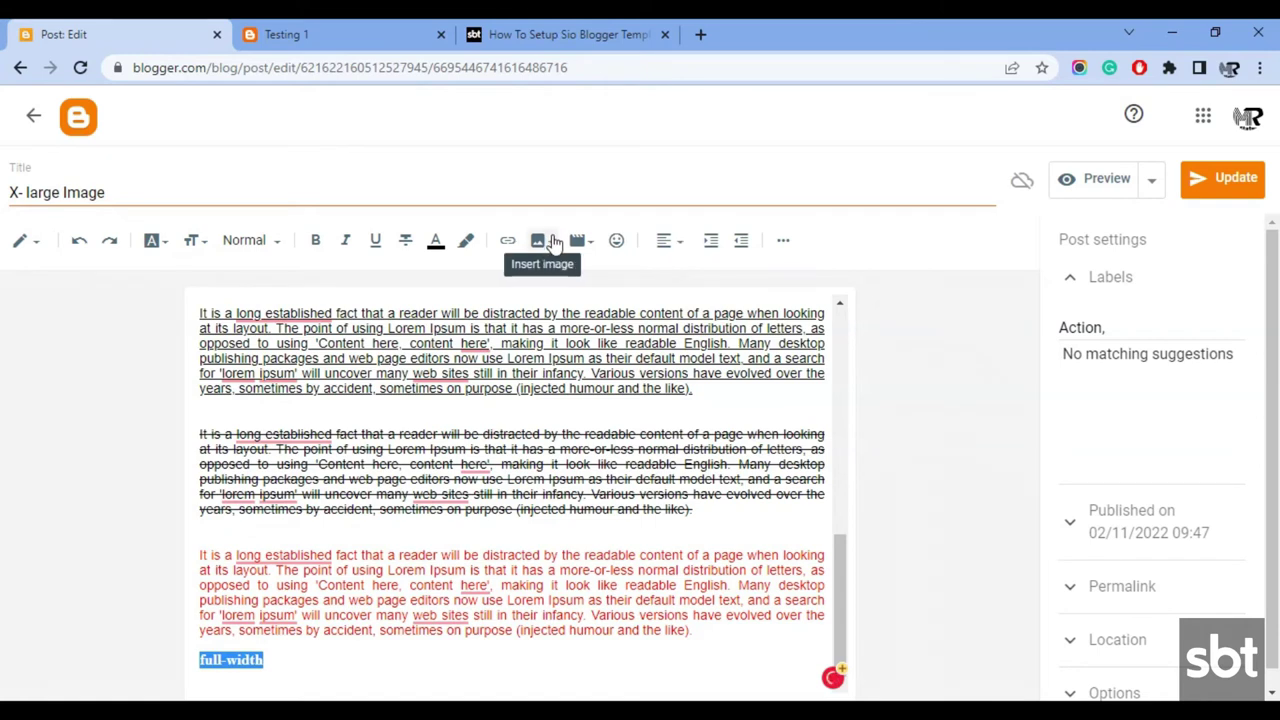
left_click(405, 245)
left_click(1215, 195)
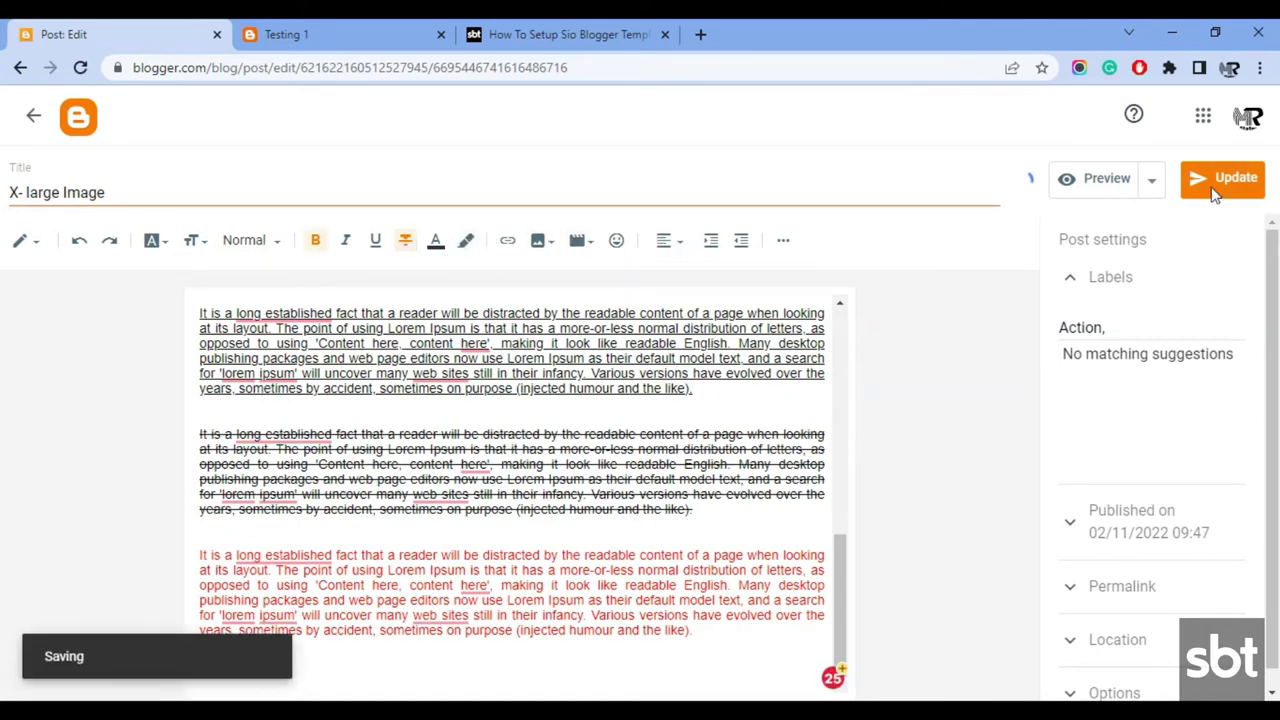
Step: View the published X- large Image post on the live blog and check its layout down to the footer
left_click(35, 122)
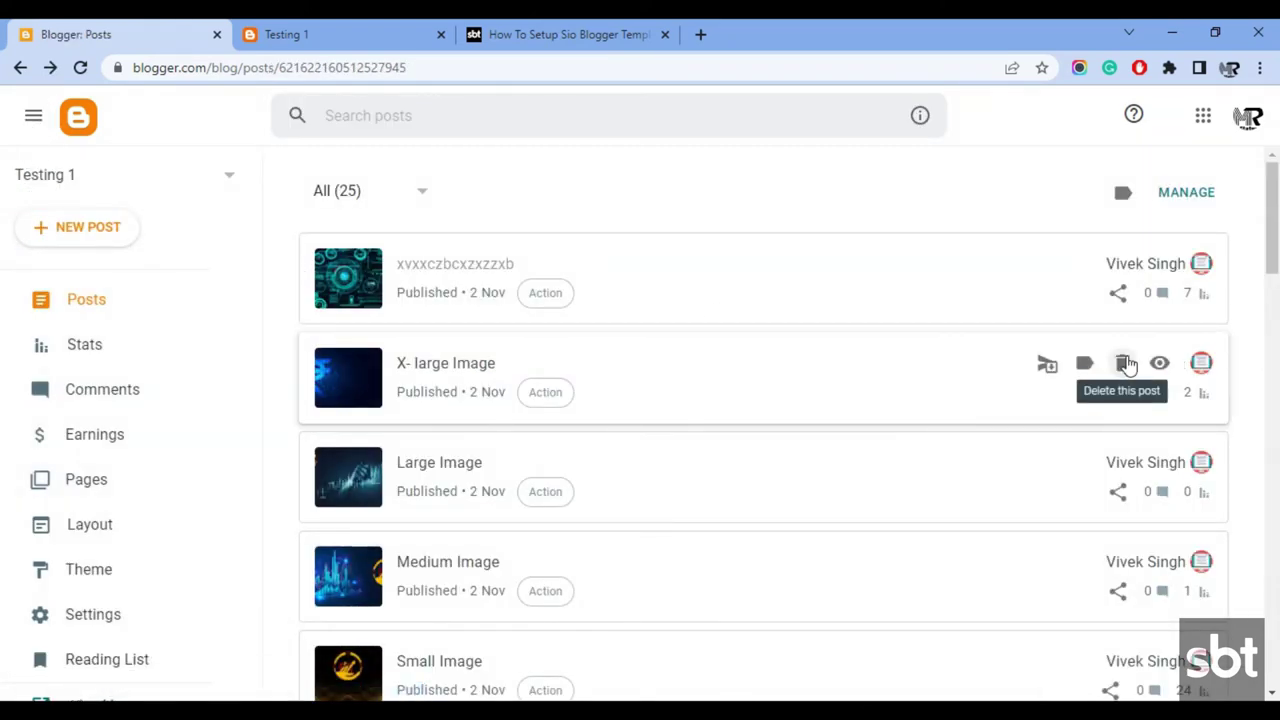
left_click(1157, 366)
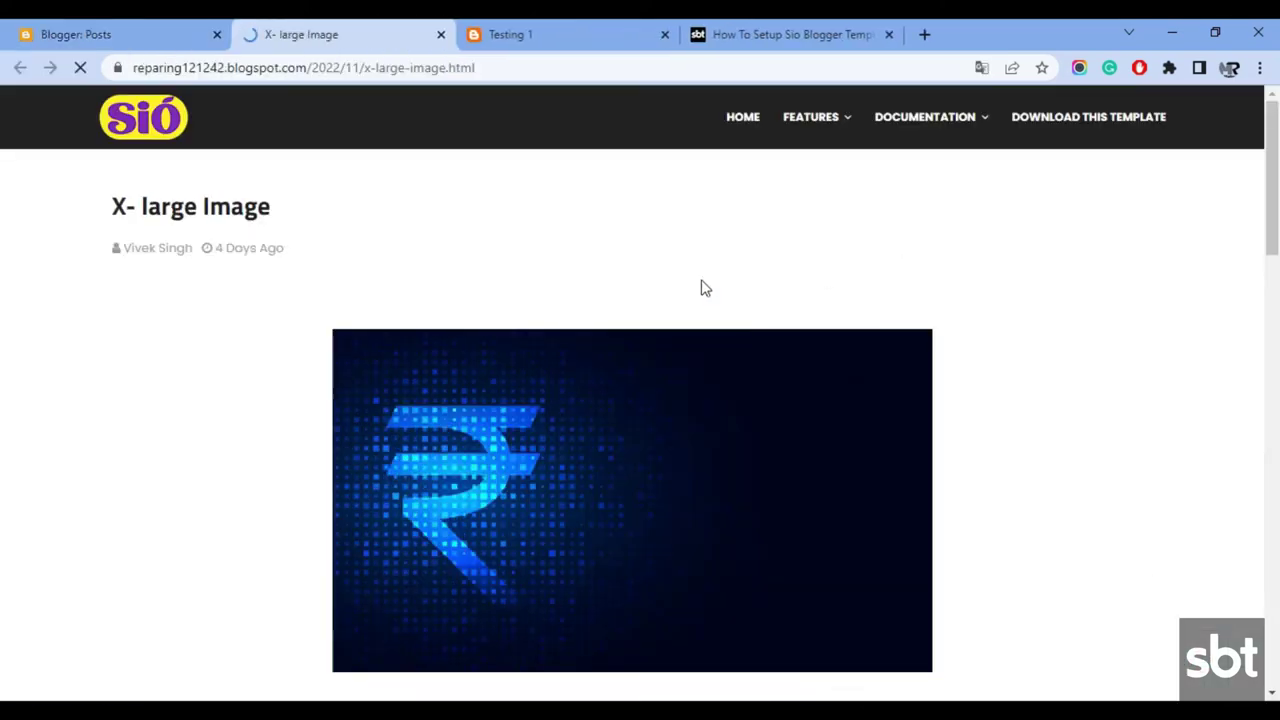
scroll(705, 288, "down", 20)
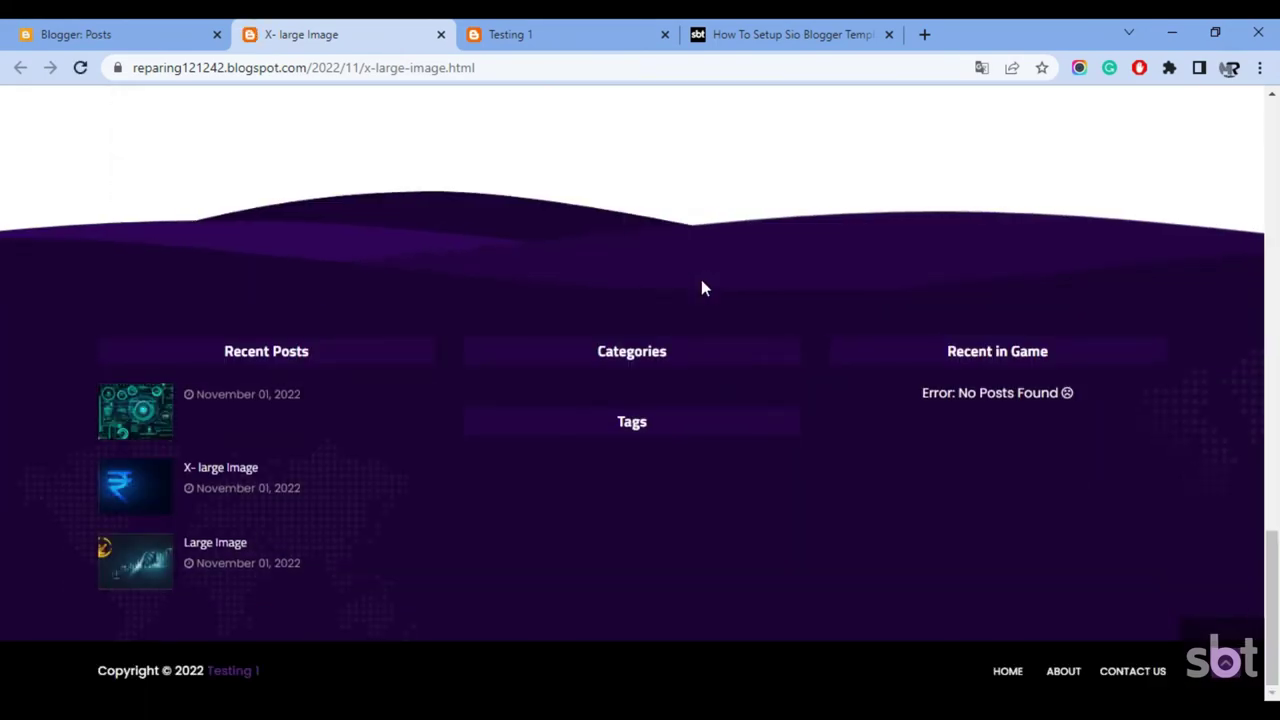
scroll(705, 288, "up", 5)
scroll(701, 288, "up", 15)
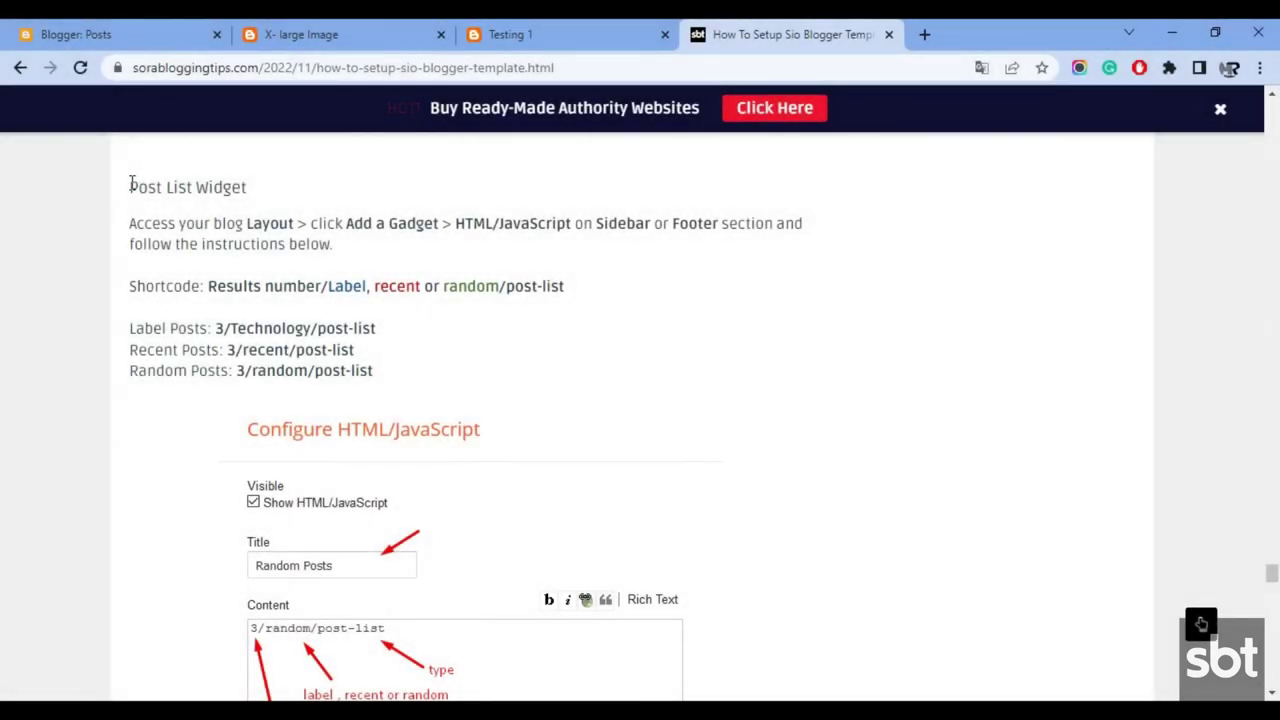
Step: Read the guide's Post List Widget section on label, recent and random shortcodes and its HTML/JavaScript example
left_click_drag(131, 184, 236, 186)
left_click_drag(131, 222, 355, 260)
left_click_drag(131, 283, 578, 323)
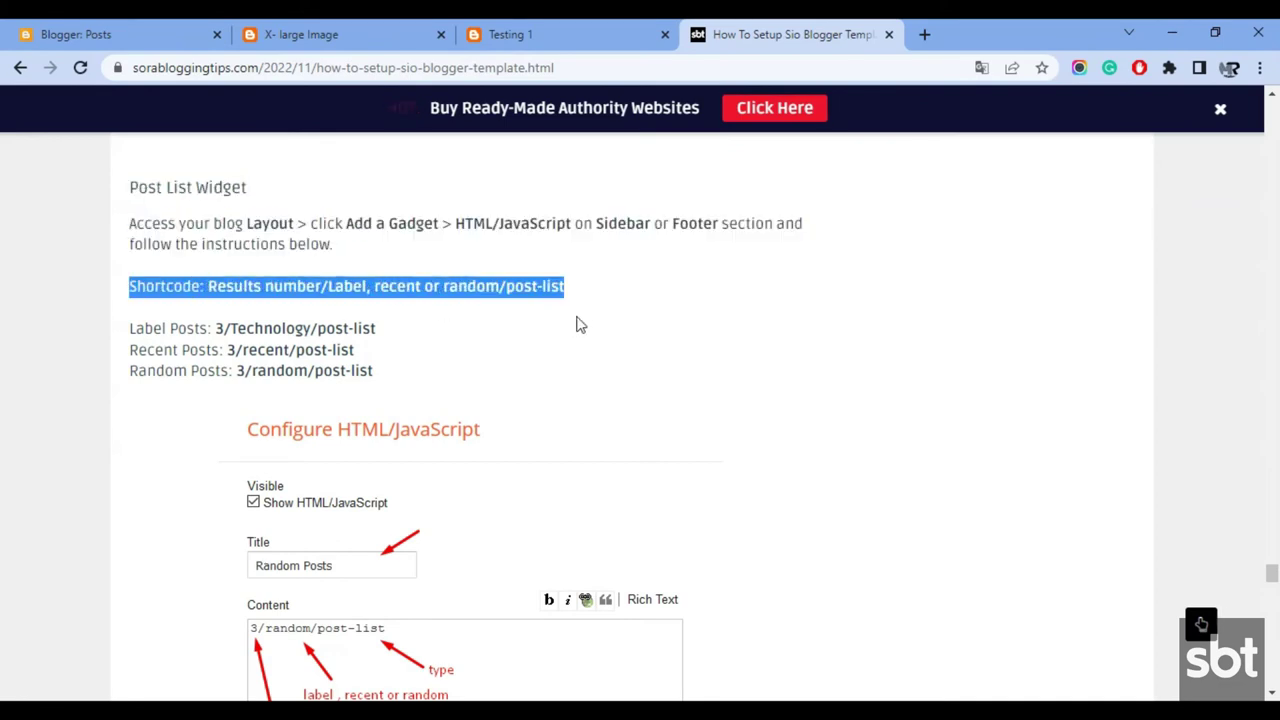
left_click_drag(127, 335, 394, 397)
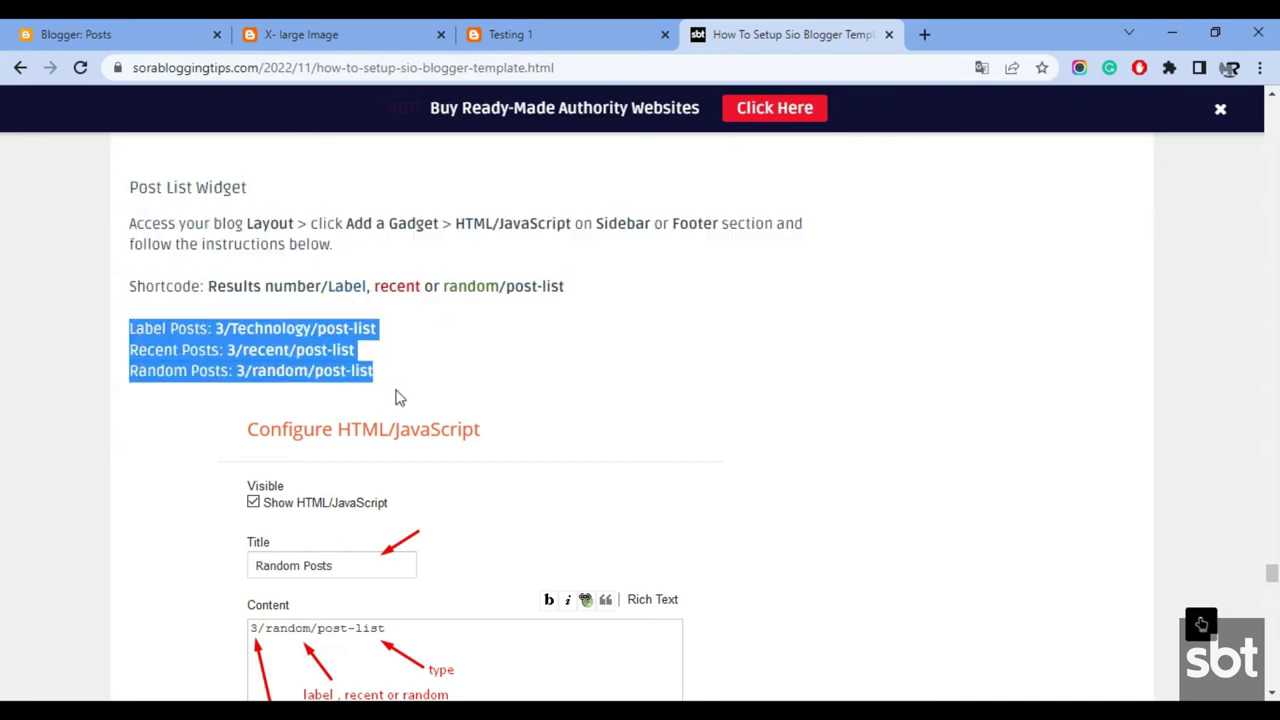
scroll(420, 394, "down", 8)
scroll(420, 394, "up", 6)
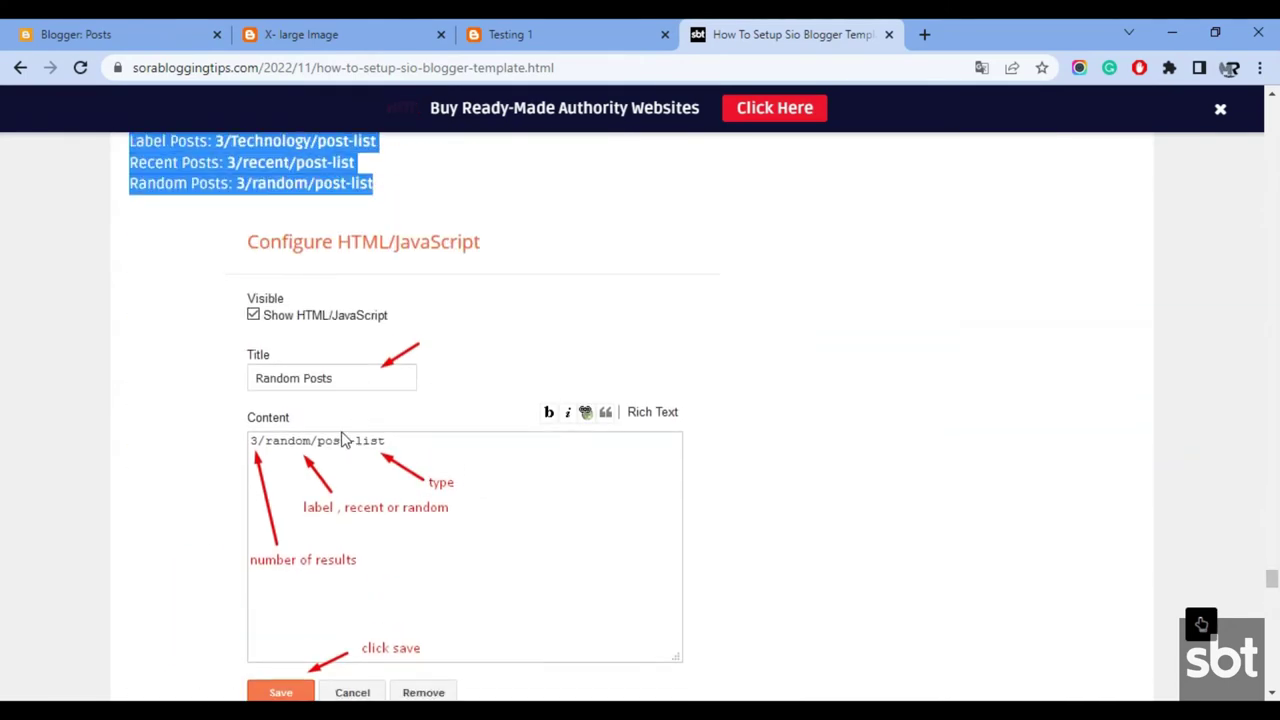
scroll(440, 466, "up", 2)
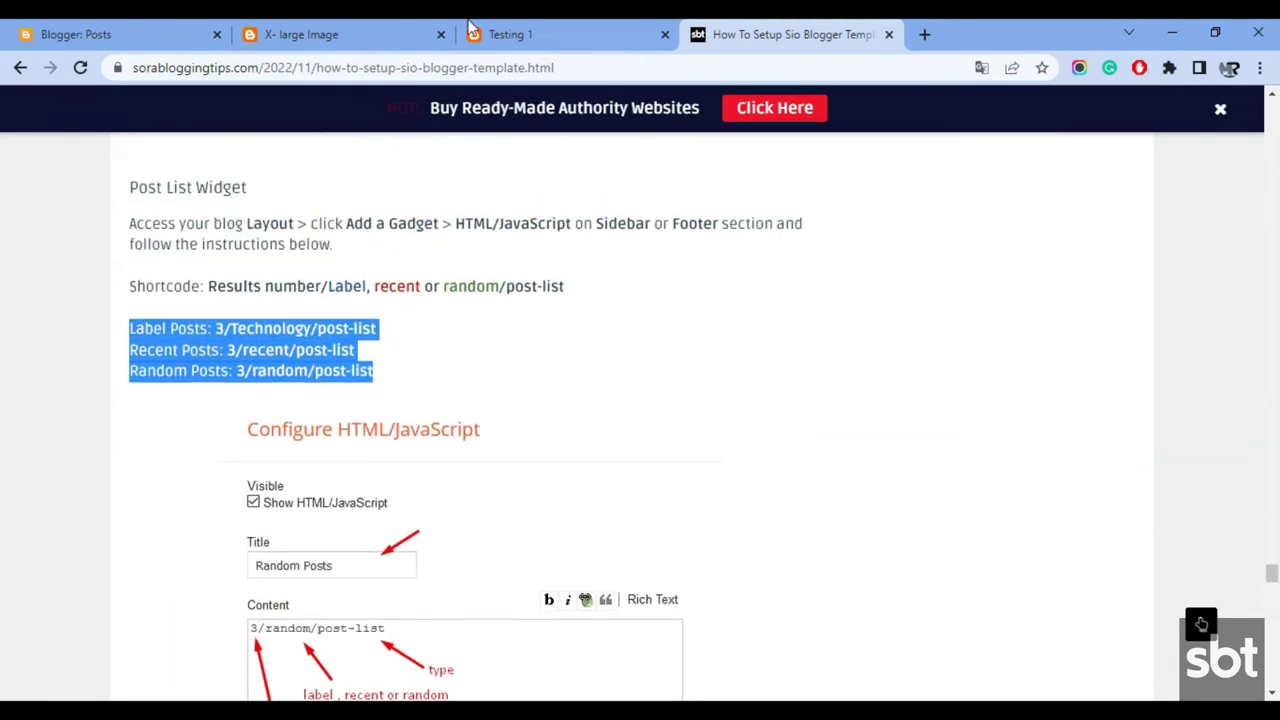
Step: Open the Blogger Layout page and locate the gadgets in the Sidebar Right section
left_click(207, 27)
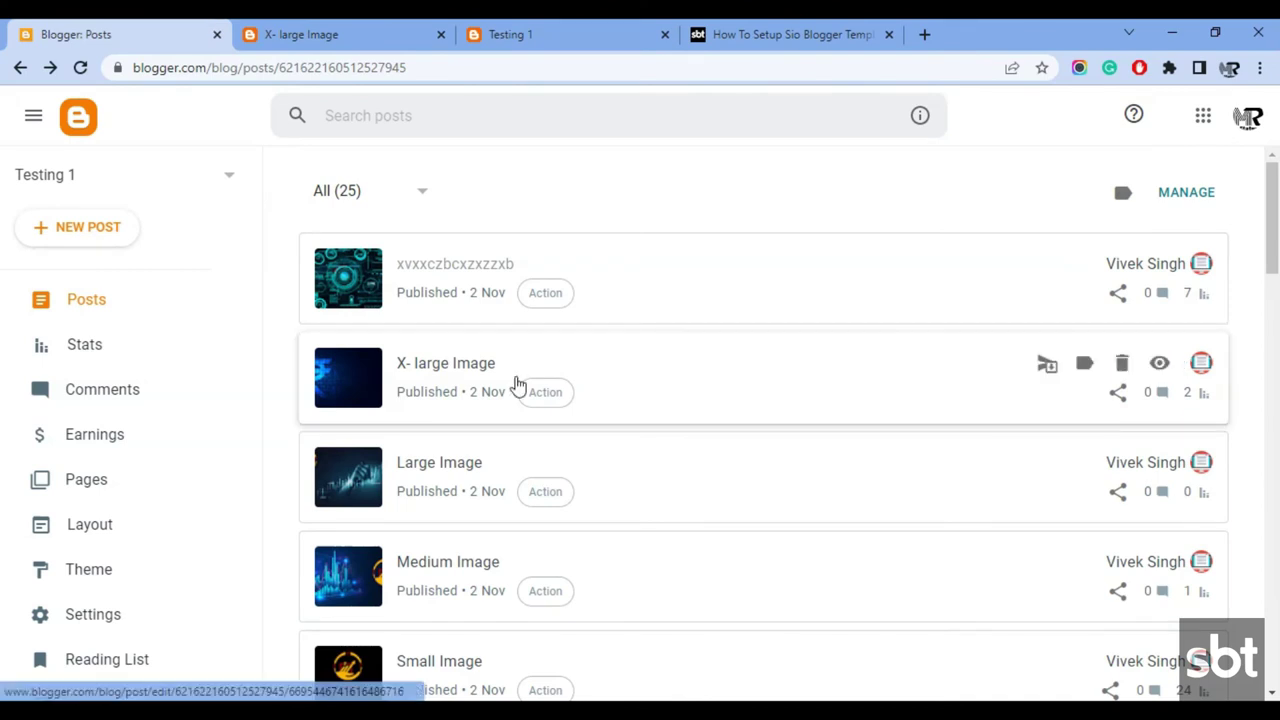
left_click(155, 540)
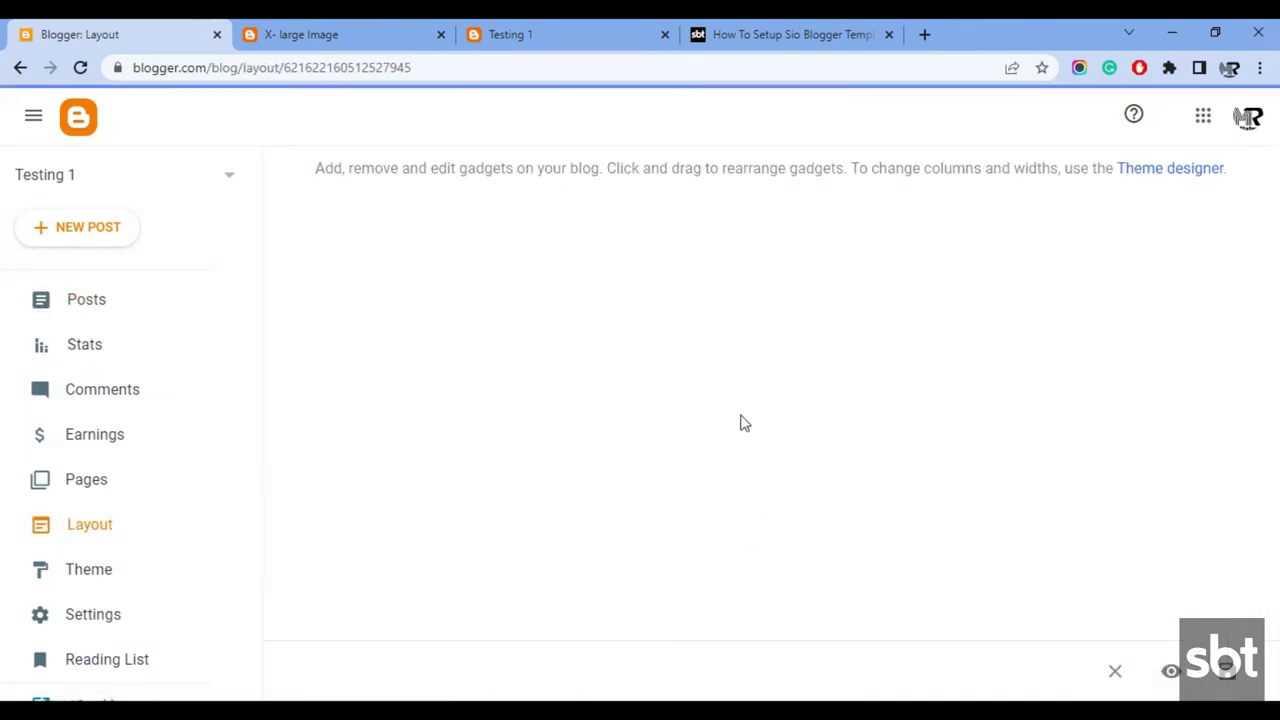
scroll(722, 430, "down", 8)
scroll(722, 430, "down", 10)
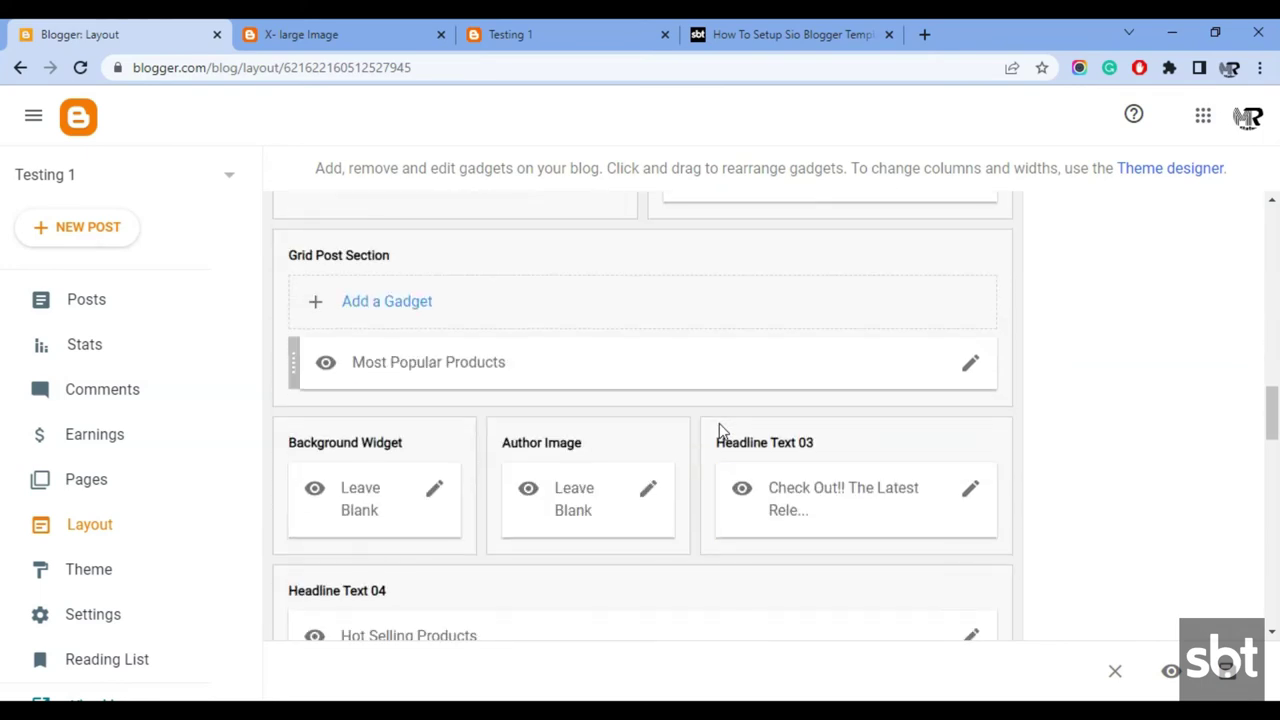
scroll(719, 424, "down", 8)
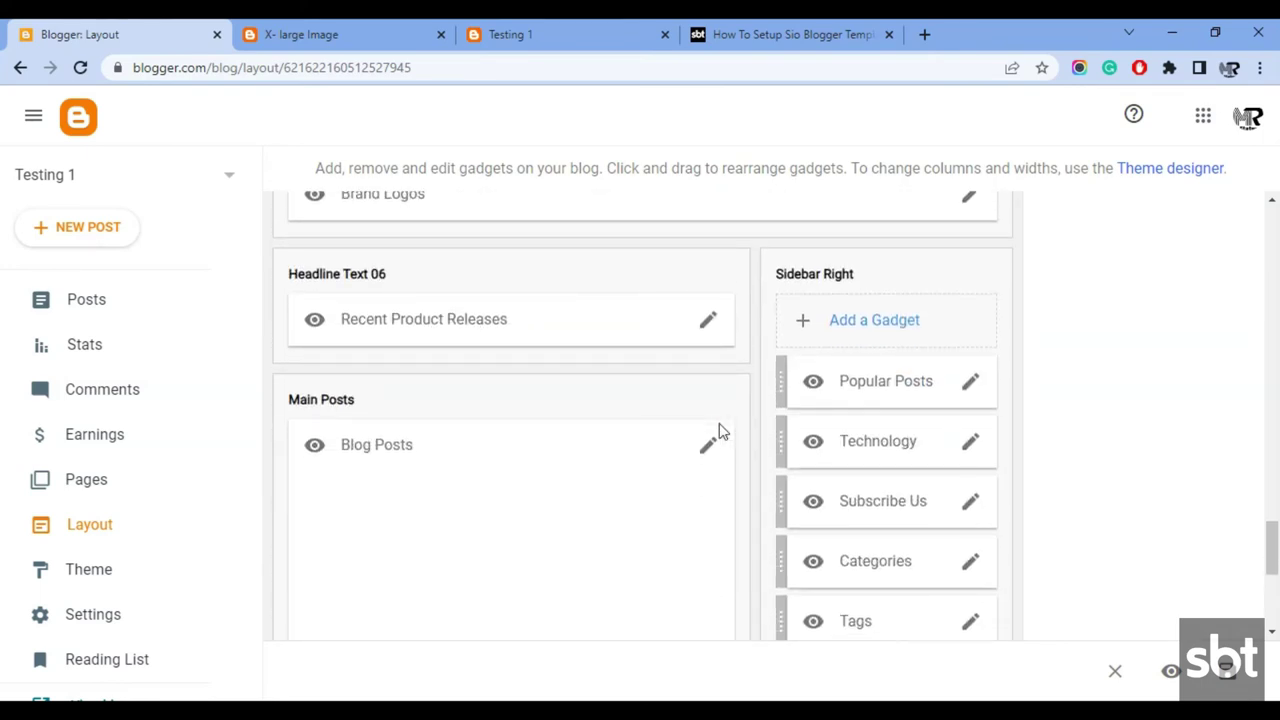
scroll(706, 429, "down", 4)
Step: Close the X- large Image post page and return to the guide's Post List Widget section
left_click(385, 30)
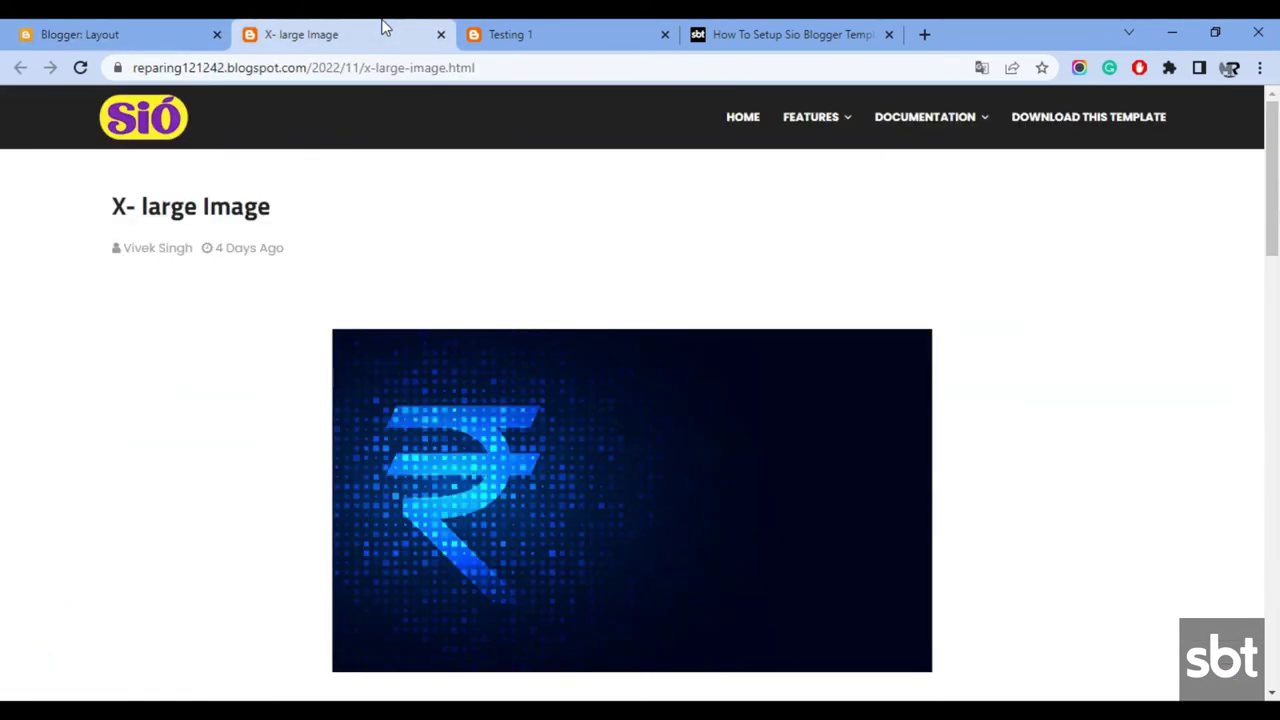
left_click(596, 28)
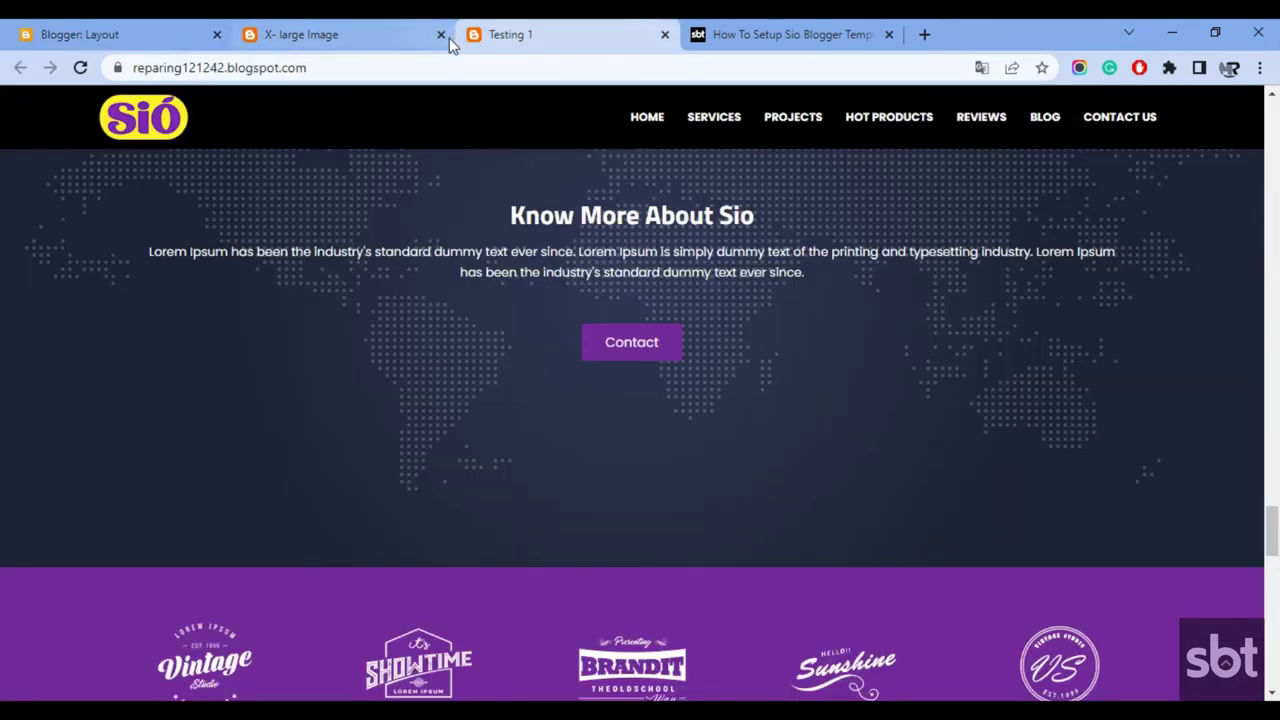
left_click(447, 39)
left_click(441, 35)
left_click(562, 34)
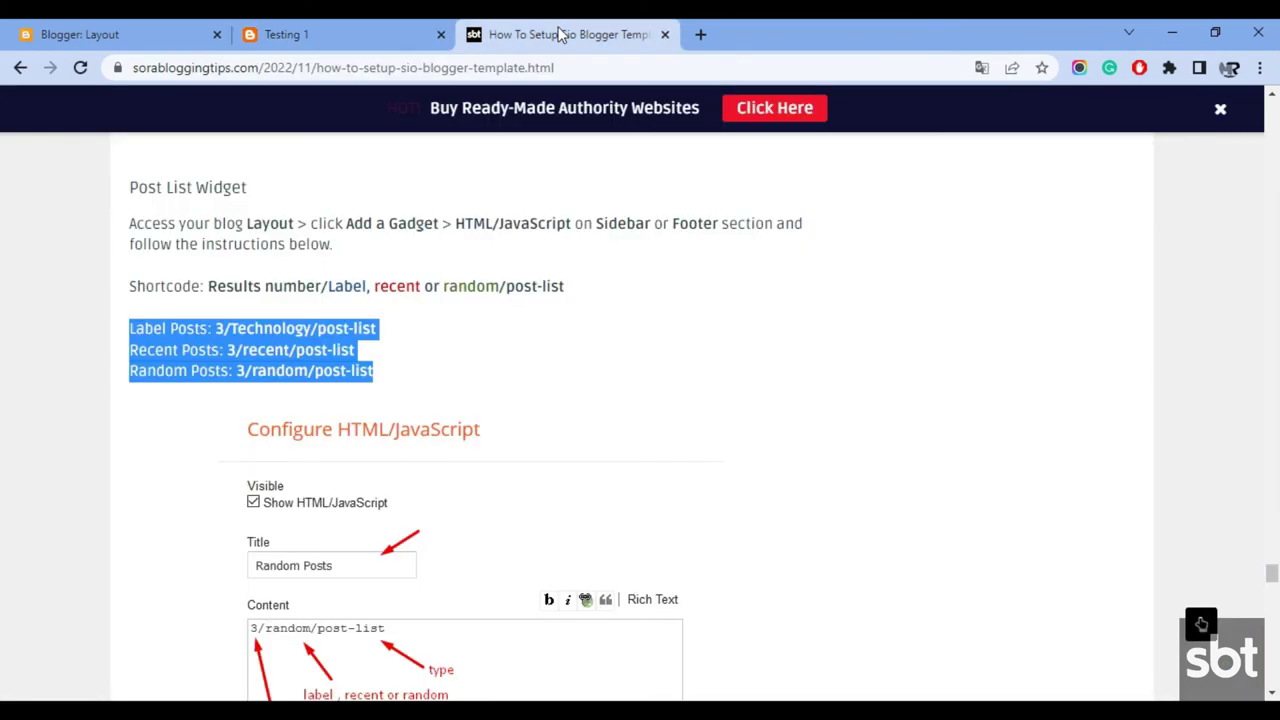
Step: Set the Technology widget's content in Sidebar Right to 3/random/post-list, copying random from the guide, and save the widget
left_click(155, 27)
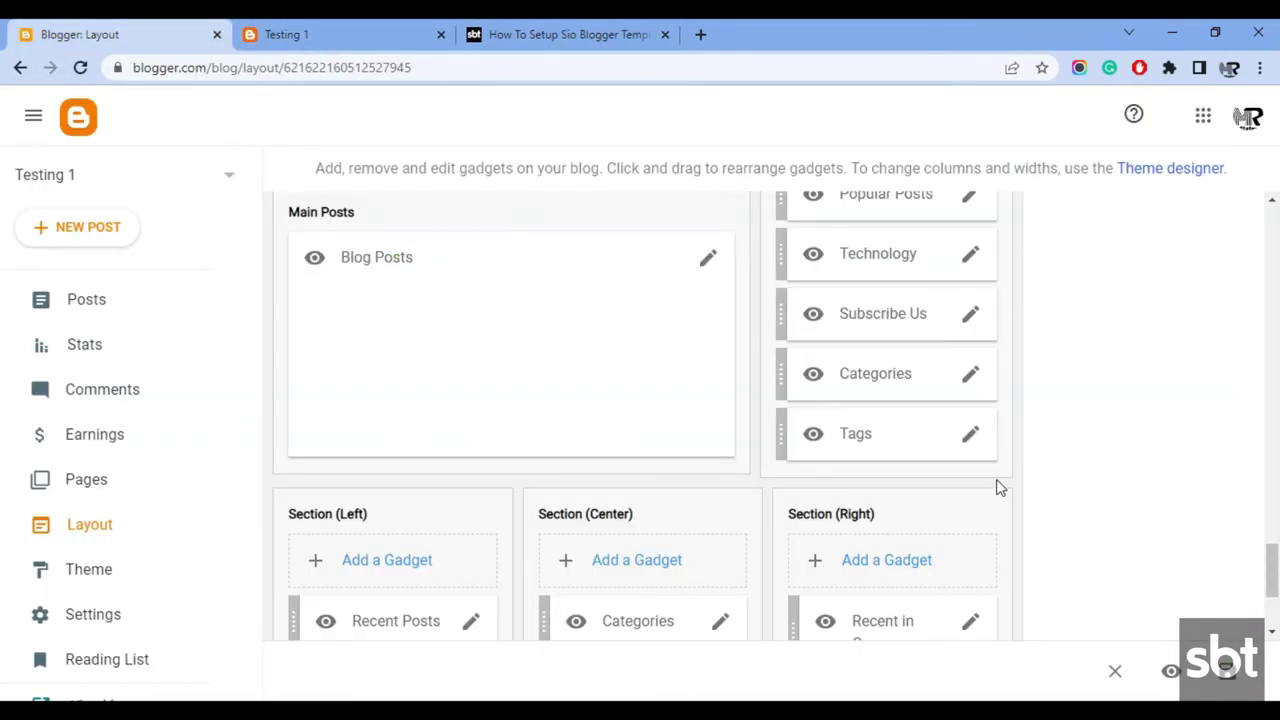
scroll(1004, 483, "up", 2)
left_click(970, 446)
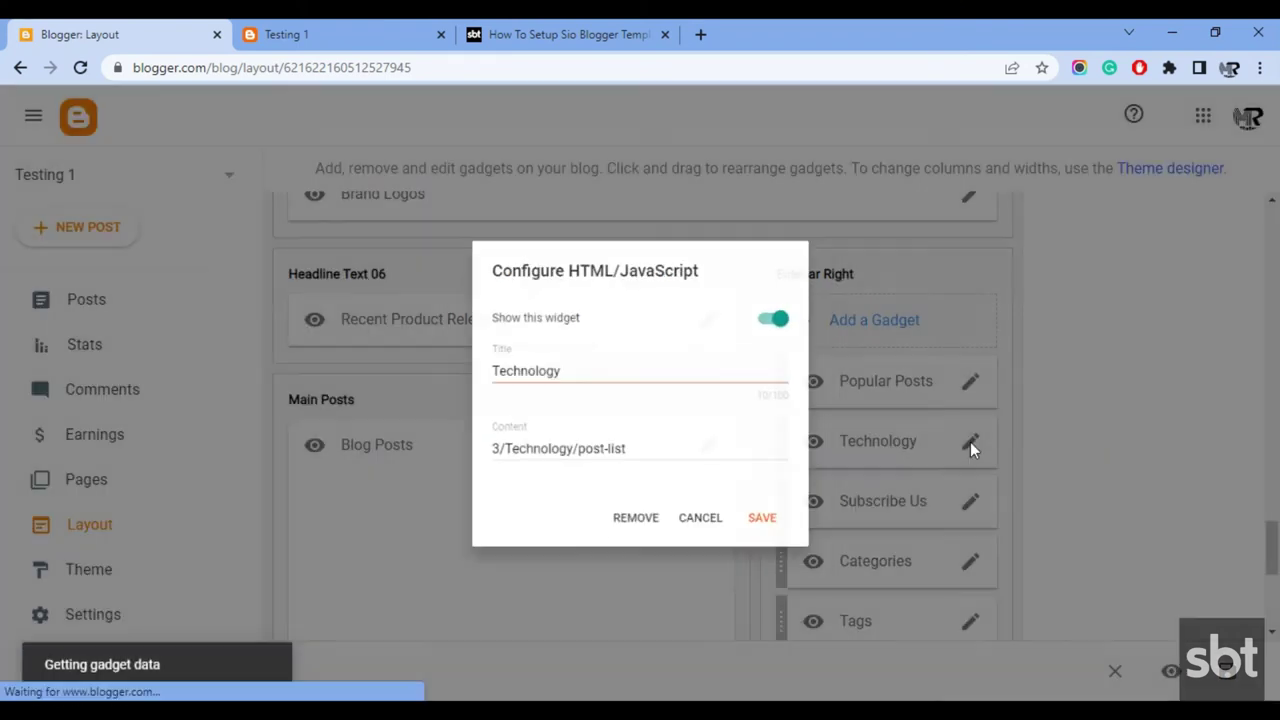
left_click_drag(561, 454, 556, 454)
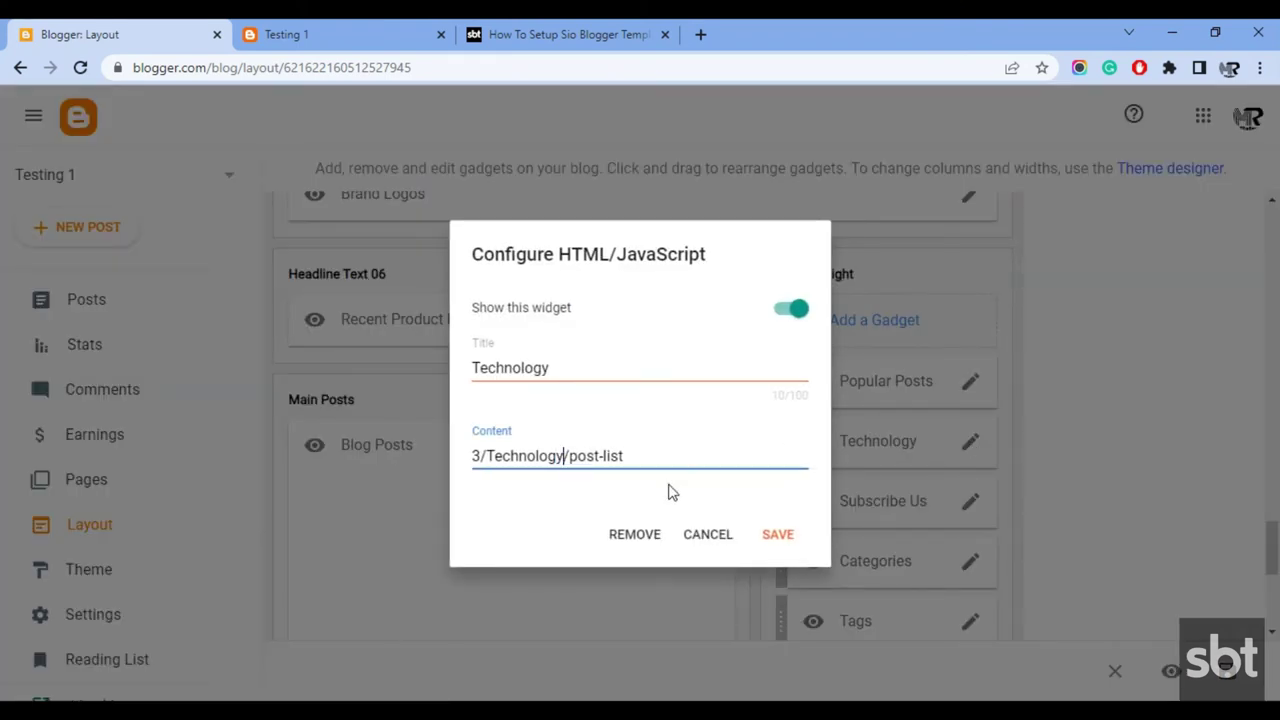
left_click(565, 34)
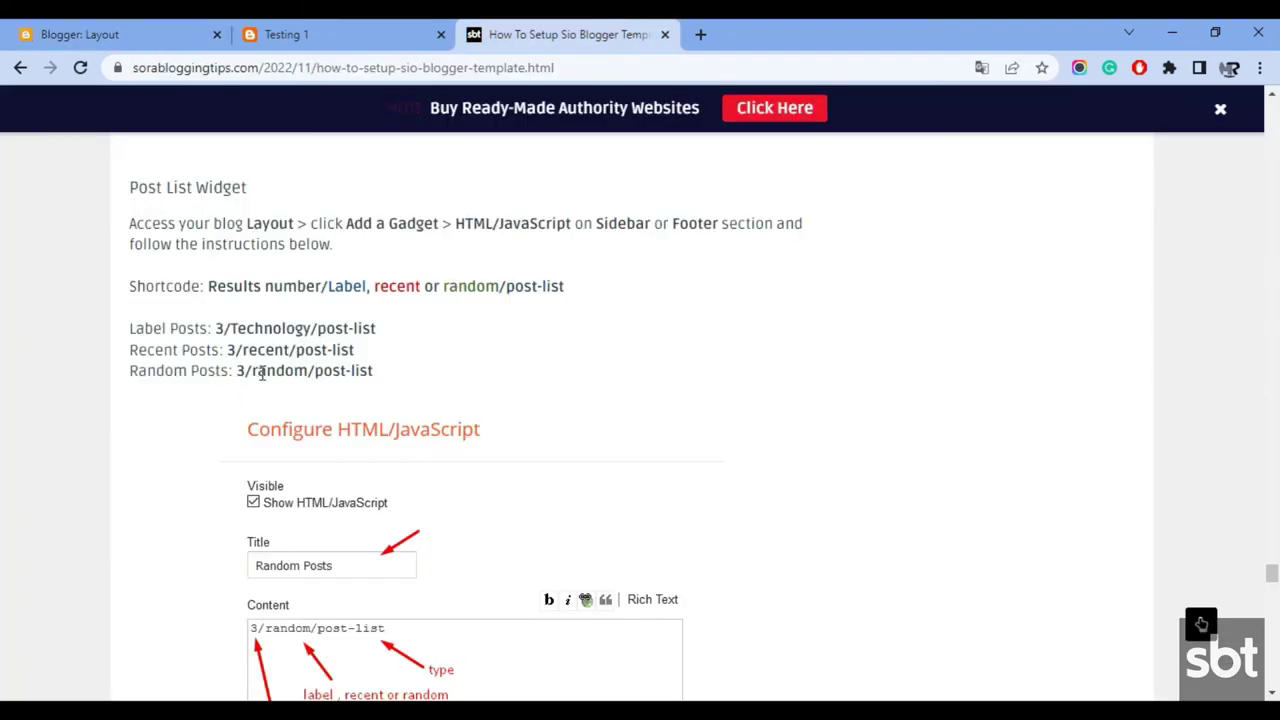
left_click_drag(252, 370, 308, 370)
key("ctrl+c")
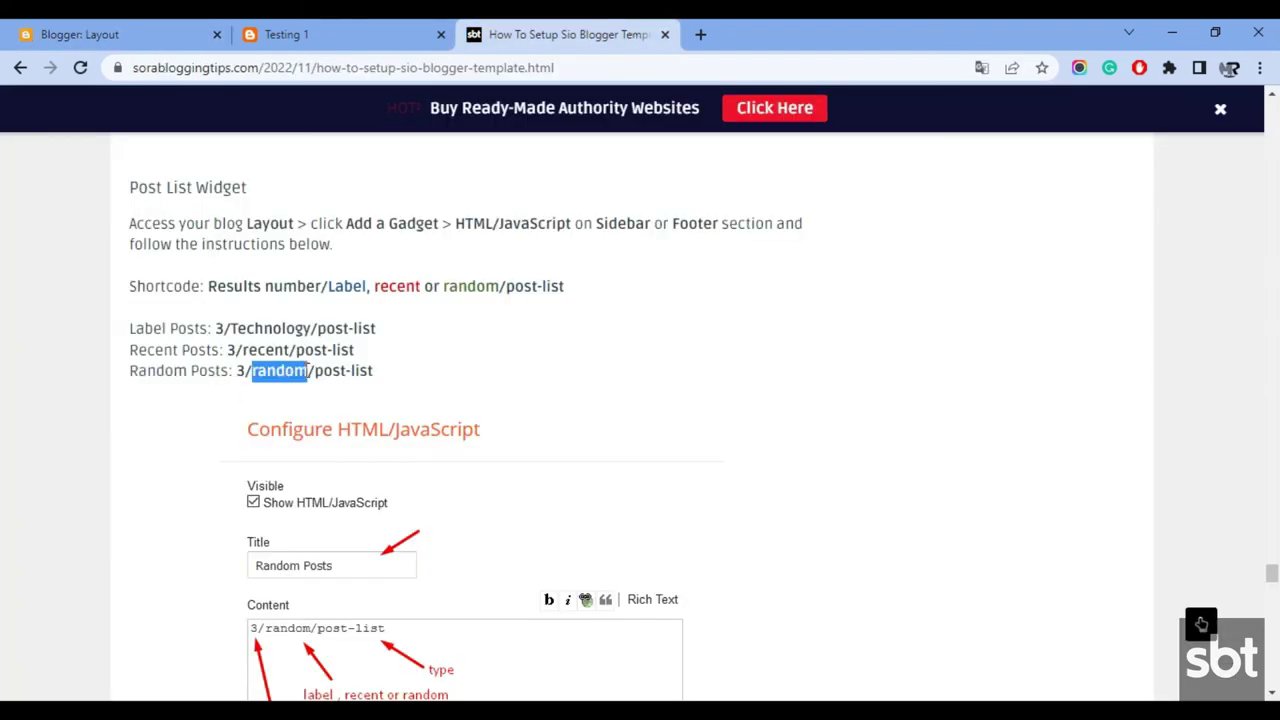
left_click(152, 27)
left_click_drag(525, 455, 487, 451)
key("ctrl+v")
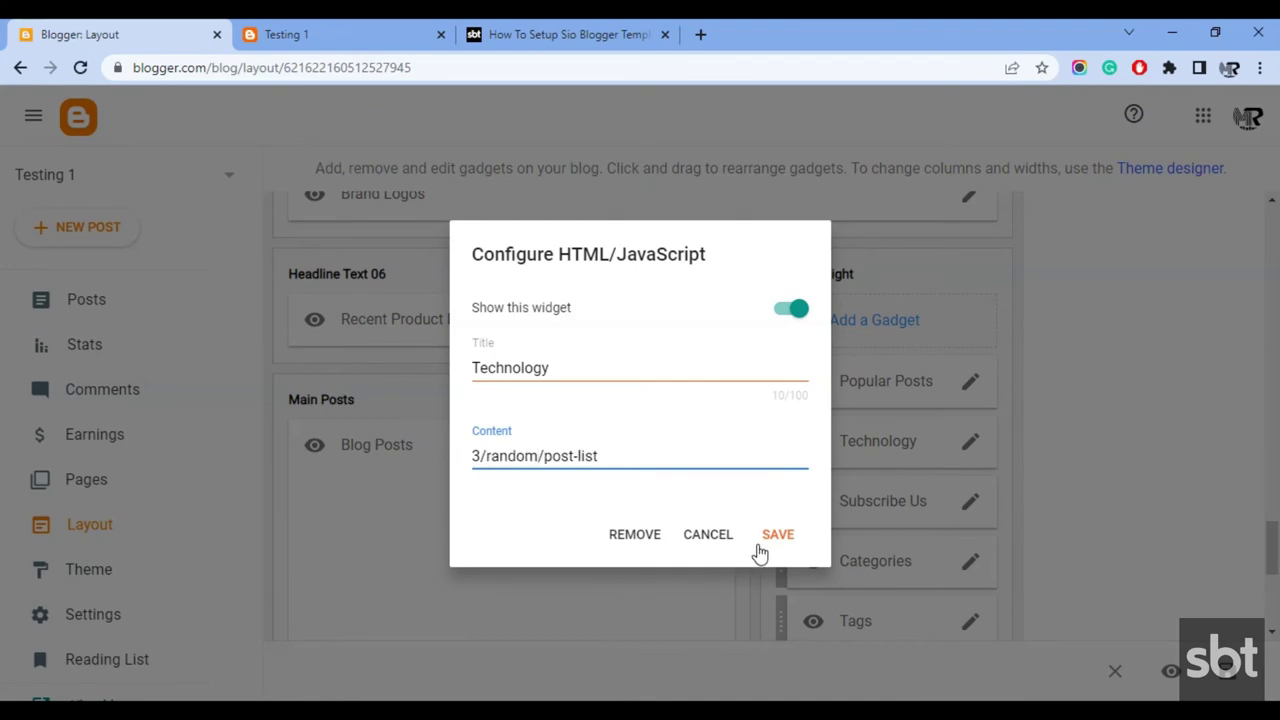
left_click(778, 538)
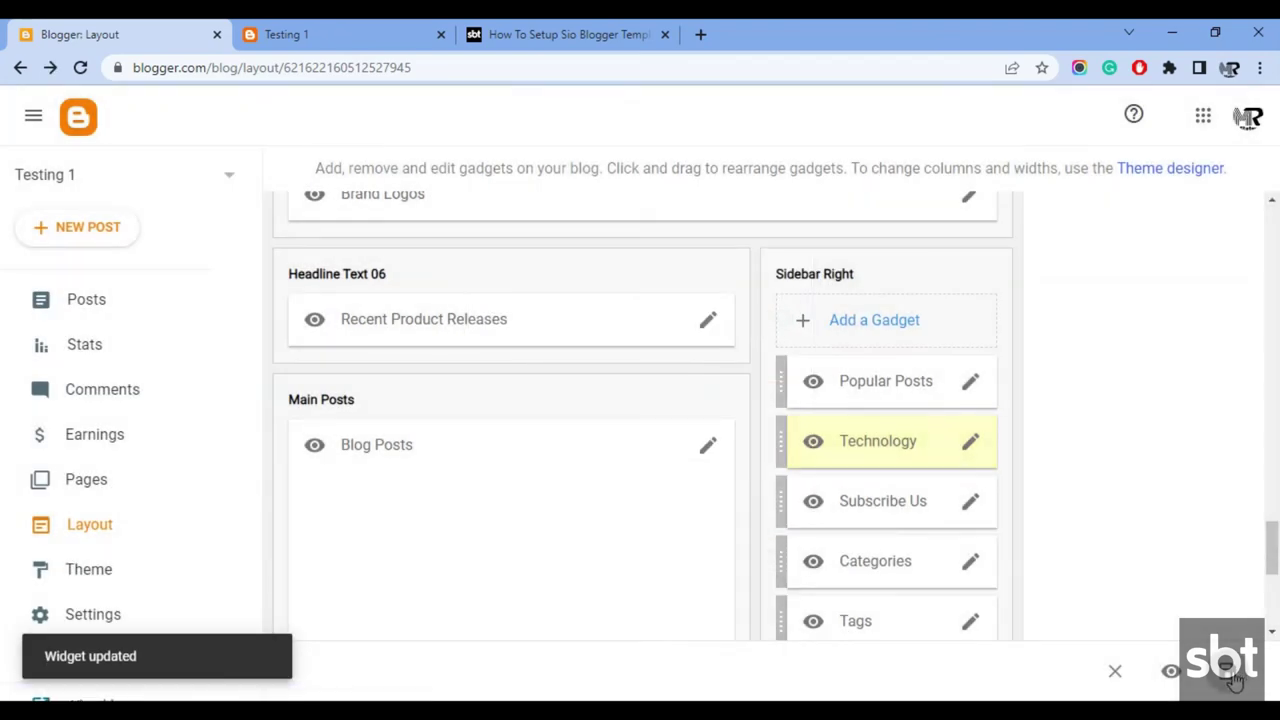
Step: Open the post How To Fix Related Post Issue In Blogger Template on the live blog
left_click(300, 34)
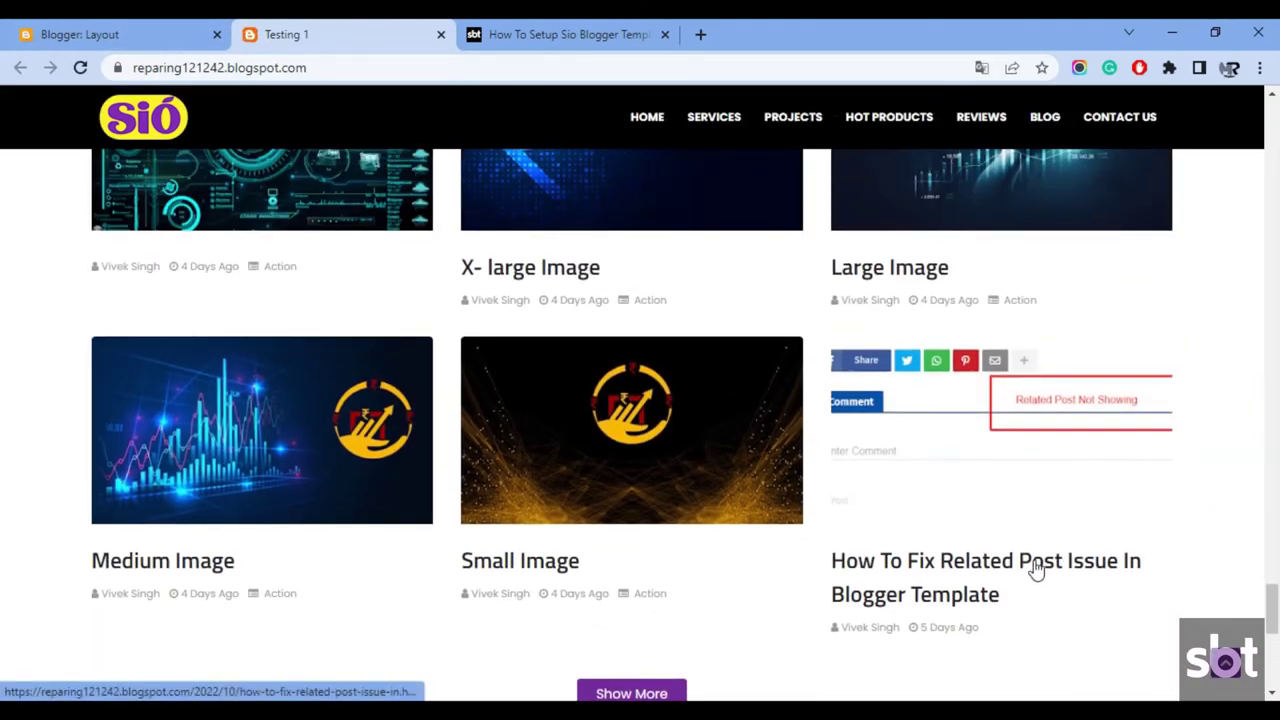
left_click(1036, 568)
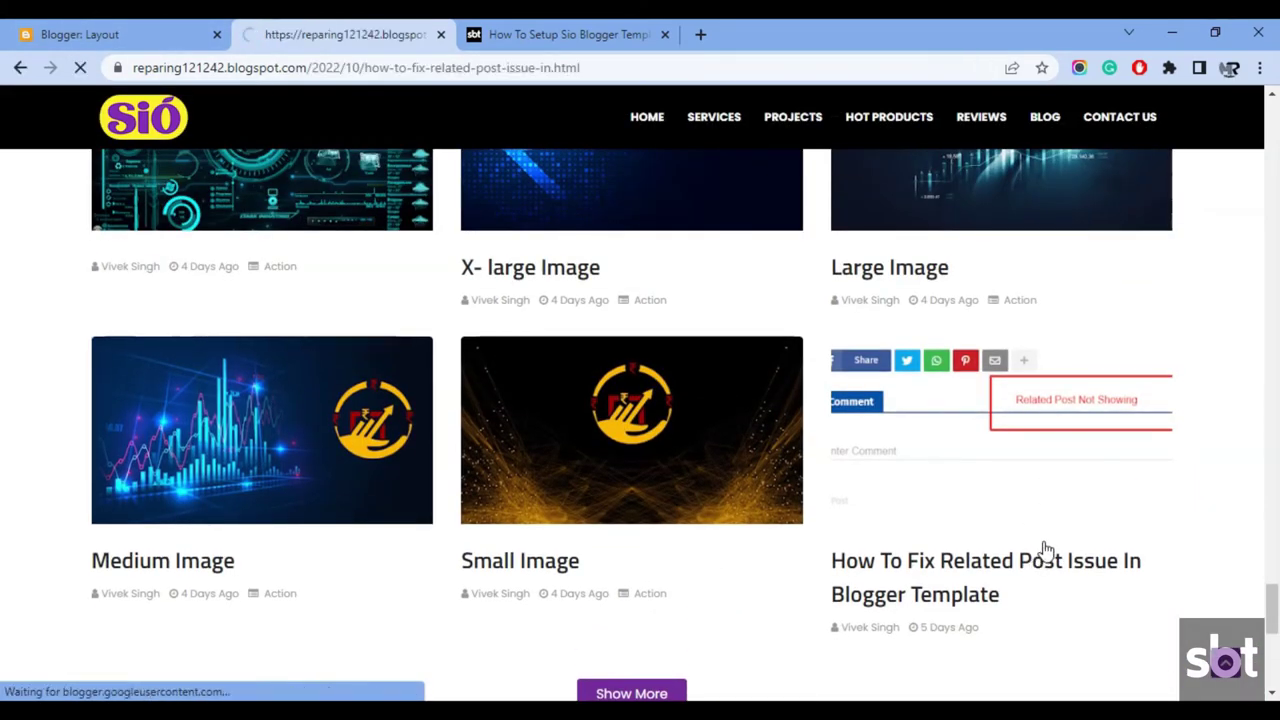